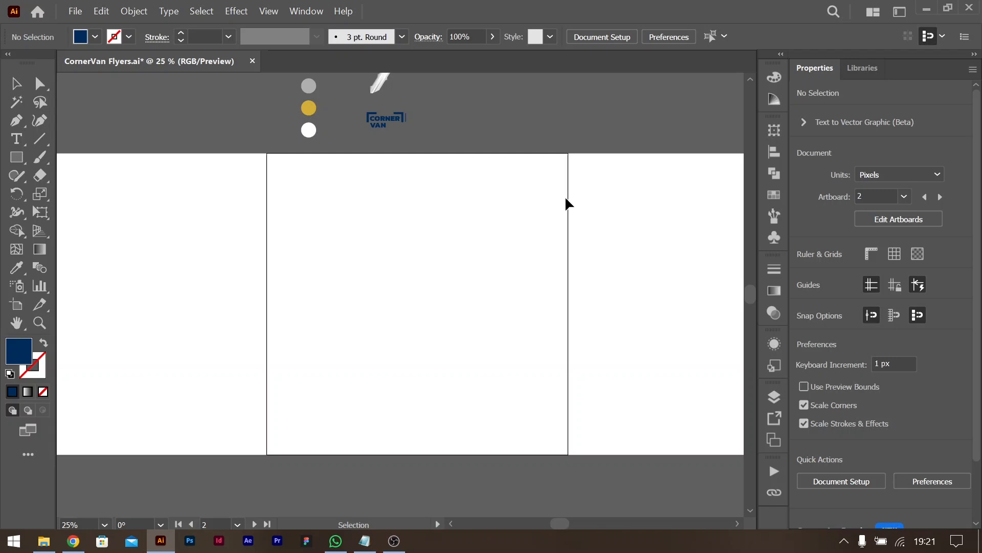
pyautogui.scroll(2, 566, 199)
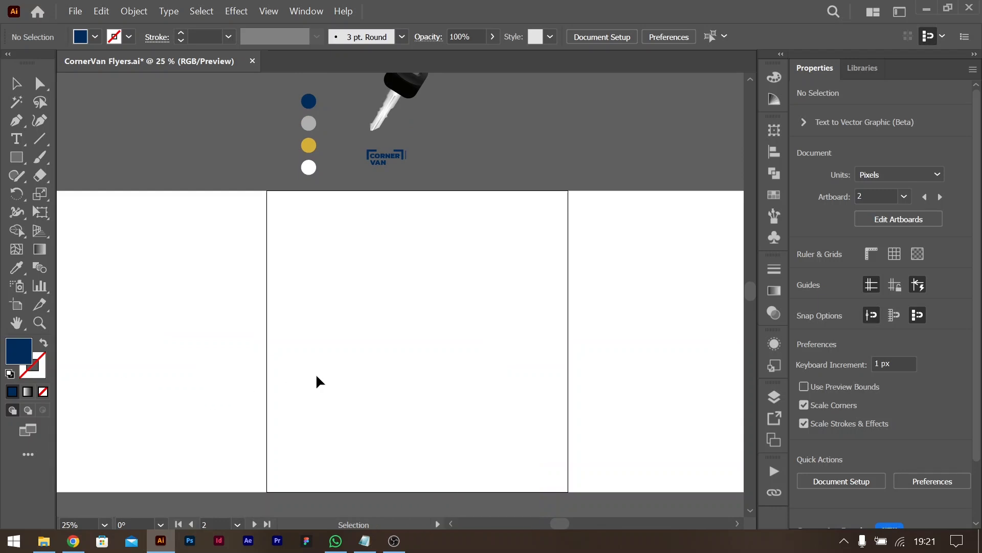
pyautogui.scroll(-6, 419, 331)
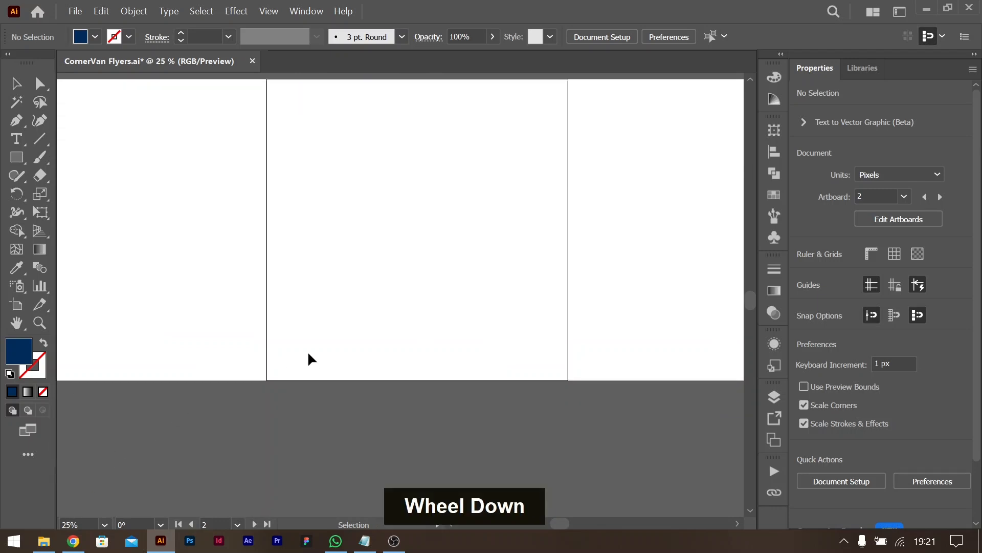
pyautogui.scroll(4, 245, 376)
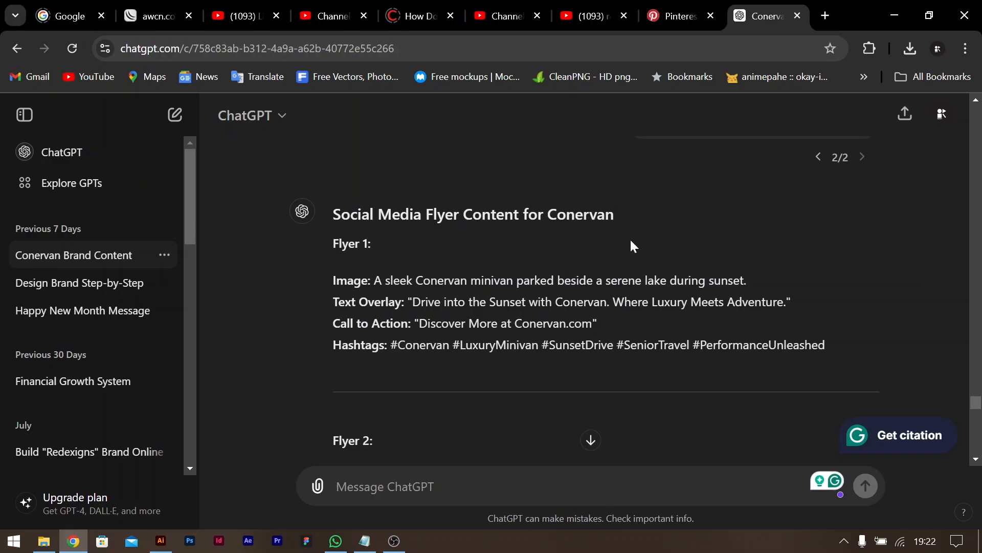
# Step: Review the image description, text overlay and call to action for Flyer 1 in the ChatGPT conversation
pyautogui.moveTo(413, 302); pyautogui.dragTo(677, 302)
pyautogui.click(677, 302)
pyautogui.doubleClick(427, 302)
pyautogui.doubleClick(335, 281)
pyautogui.doubleClick(441, 281)
pyautogui.click(441, 280)
pyautogui.moveTo(413, 302); pyautogui.dragTo(786, 302)
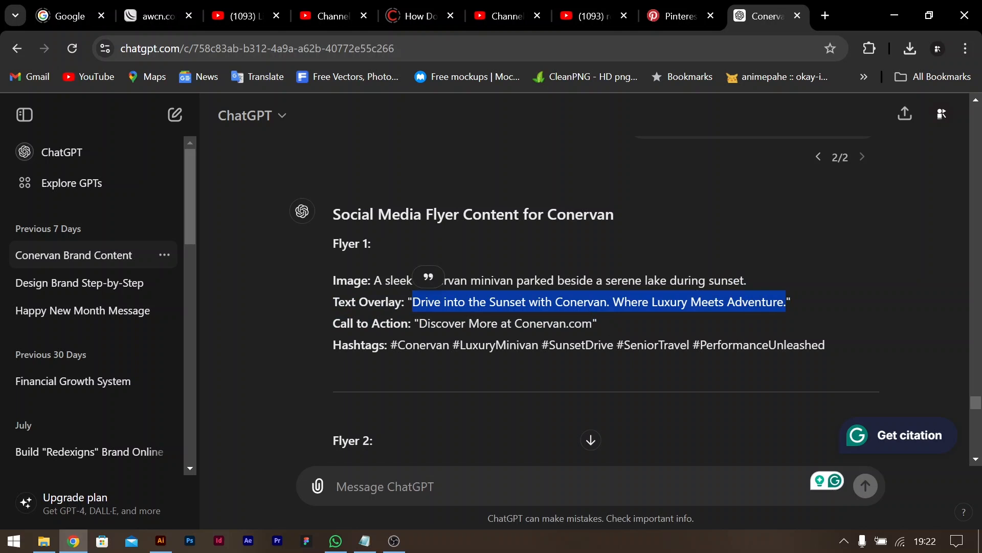
pyautogui.click(786, 302)
pyautogui.scroll(-1, 468, 310)
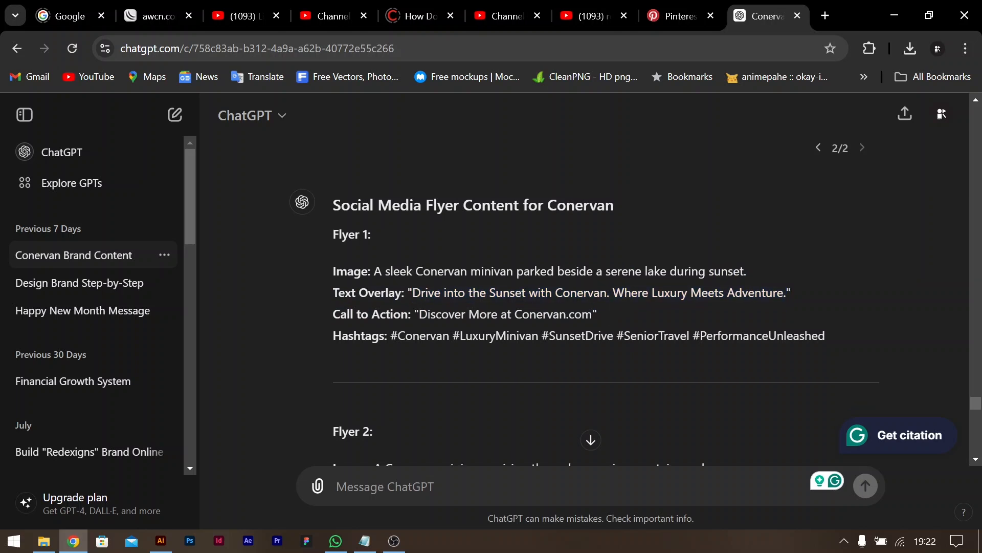
pyautogui.scroll(1, 468, 310)
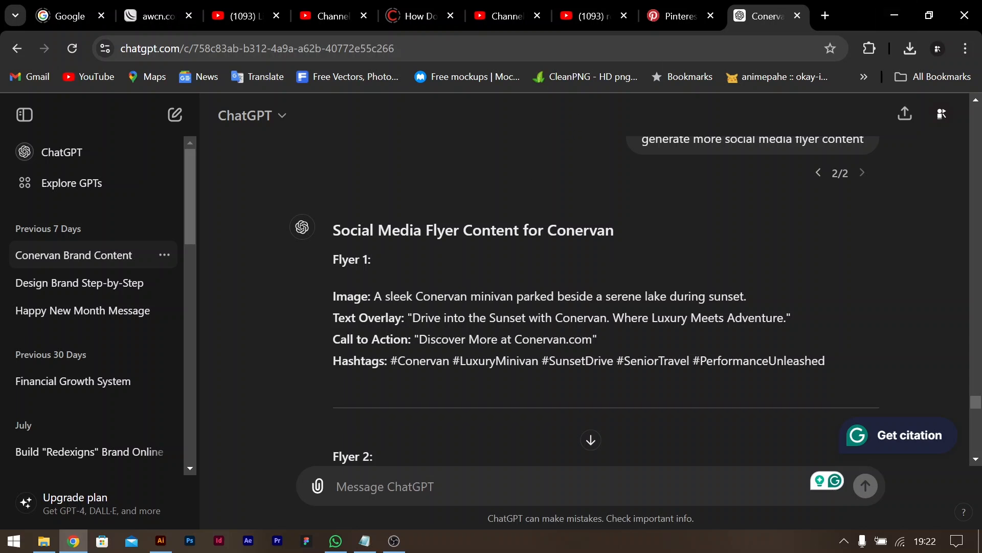
# Step: Copy the Flyer 1 text overlay "Drive into the Sunset with Conervan. Where Luxury Meets Adventure." and switch to Illustrator
pyautogui.moveTo(413, 318); pyautogui.dragTo(786, 318)
pyautogui.hotkey('ctrl', 'c')
pyautogui.click(160, 540)
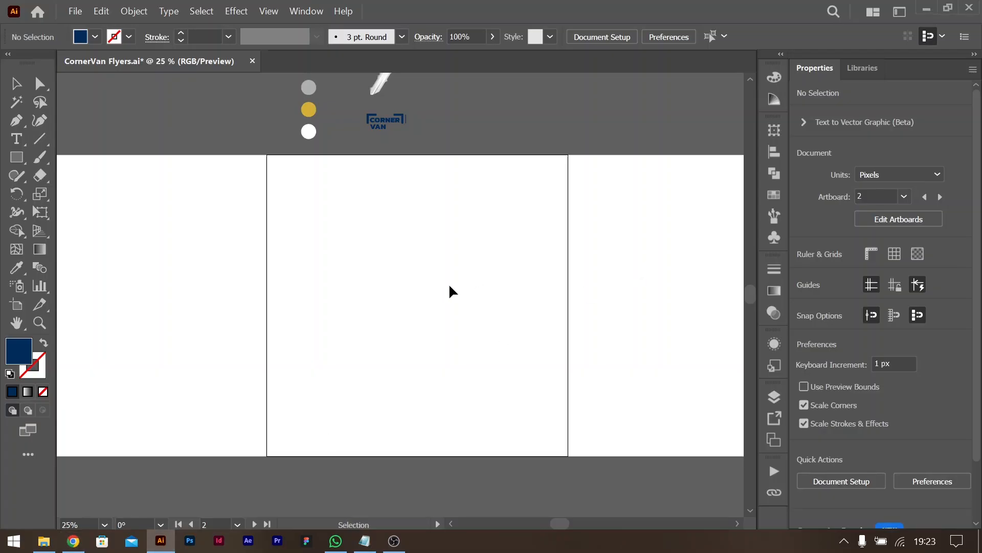
# Step: Paste the copied slogan as a new text object below the second artboard and set its size to 72 pt
pyautogui.scroll(-2, 449, 283)
pyautogui.scroll(-2, 450, 292)
pyautogui.press('t')
pyautogui.click(337, 285)
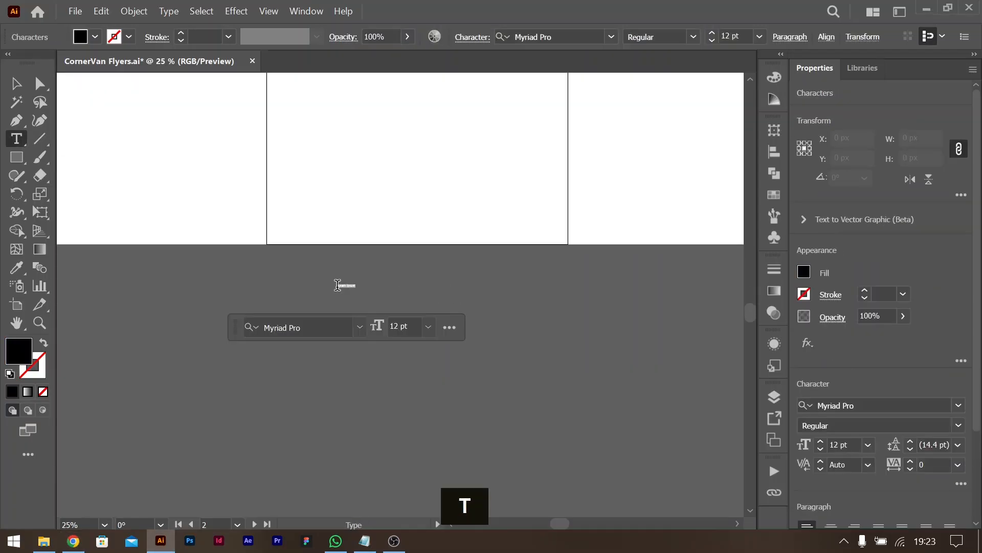
pyautogui.hotkey('ctrl', 'v')
pyautogui.hotkey('ctrl', 'a')
pyautogui.click(868, 445)
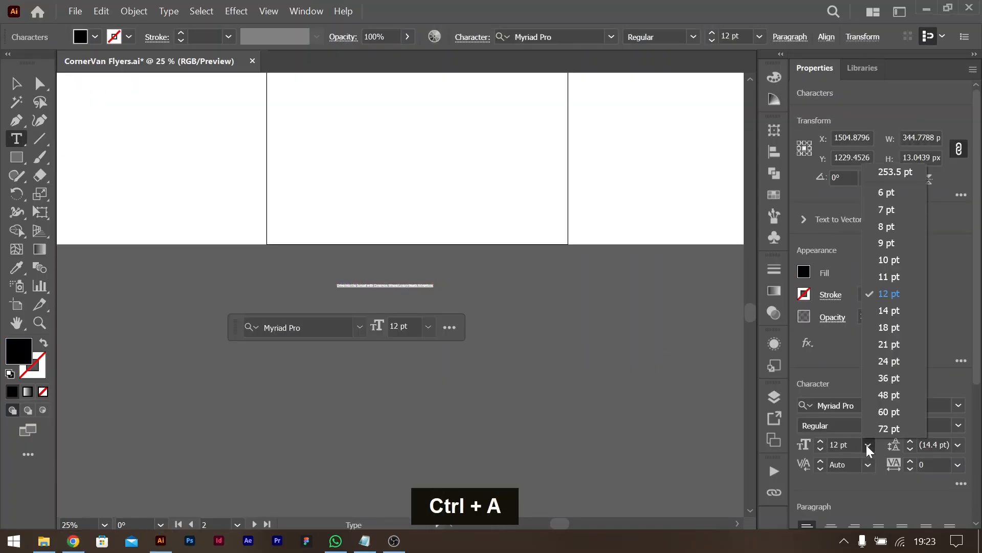
pyautogui.click(889, 428)
pyautogui.click(15, 84)
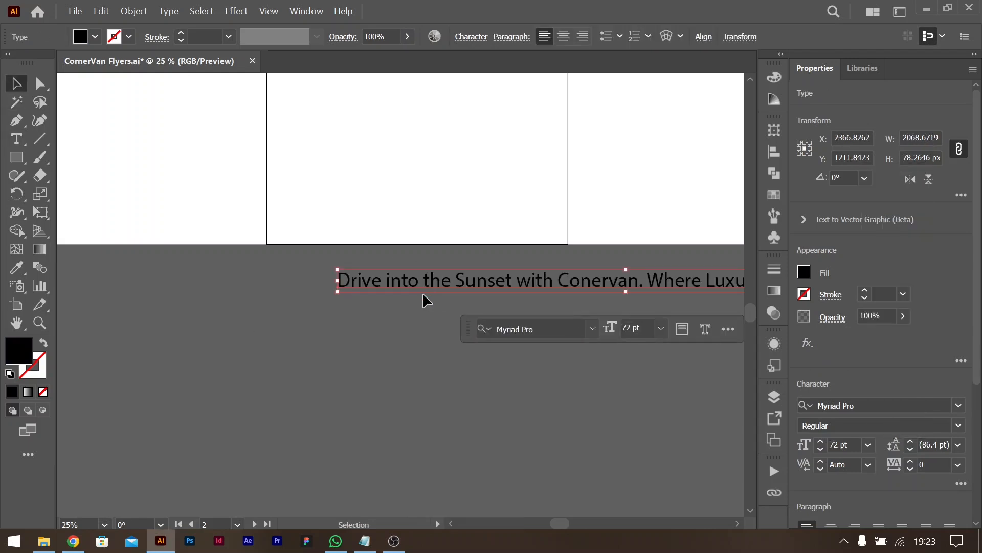
# Step: Move the slogan further left below the artboards and place a duplicate directly beneath it
pyautogui.moveTo(405, 292); pyautogui.dragTo(226, 333)
pyautogui.moveTo(414, 331)
pyautogui.mouseDown()
pyautogui.moveTo(397, 336)
pyautogui.moveTo(406, 333)
pyautogui.mouseUp()
pyautogui.moveTo(548, 338); pyautogui.dragTo(554, 383)
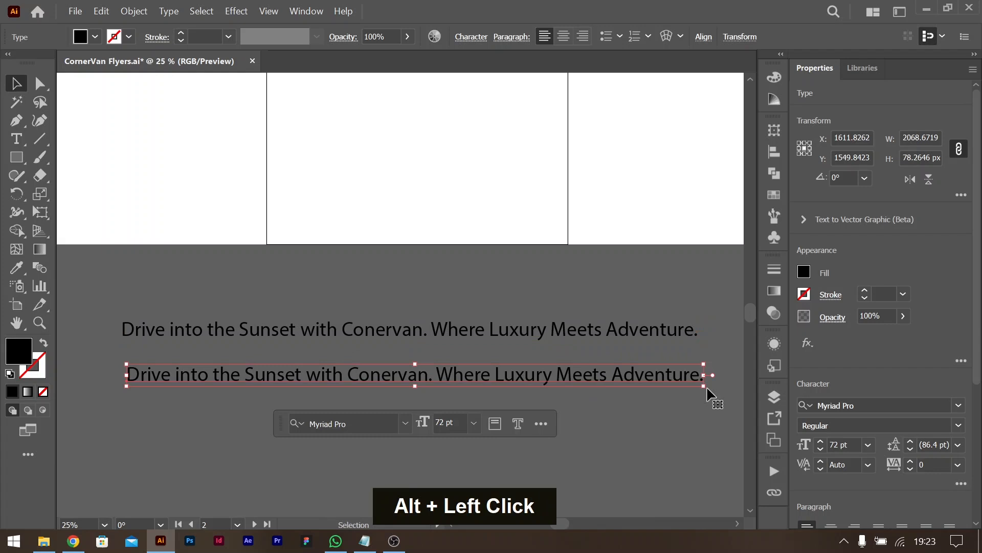
# Step: Set the duplicated slogan's font to Morganite in the ExtraBold style
pyautogui.click(896, 406)
pyautogui.write('mo')
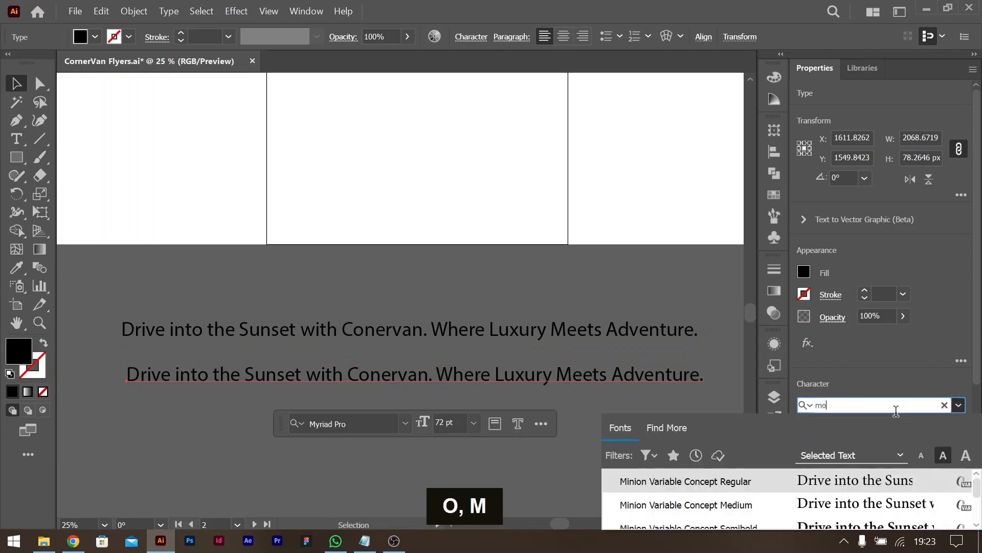
pyautogui.write('rg')
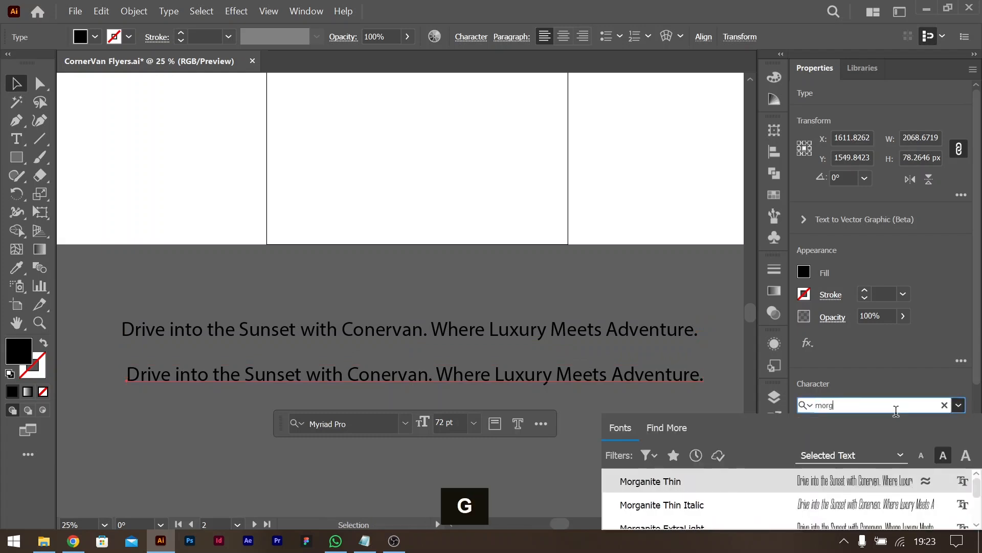
pyautogui.click(681, 480)
pyautogui.click(868, 445)
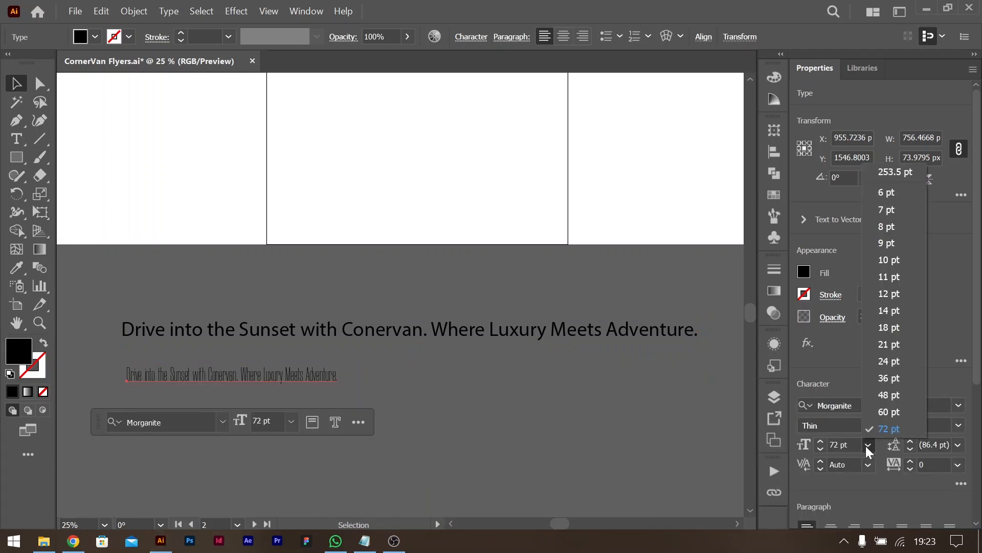
pyautogui.click(957, 424)
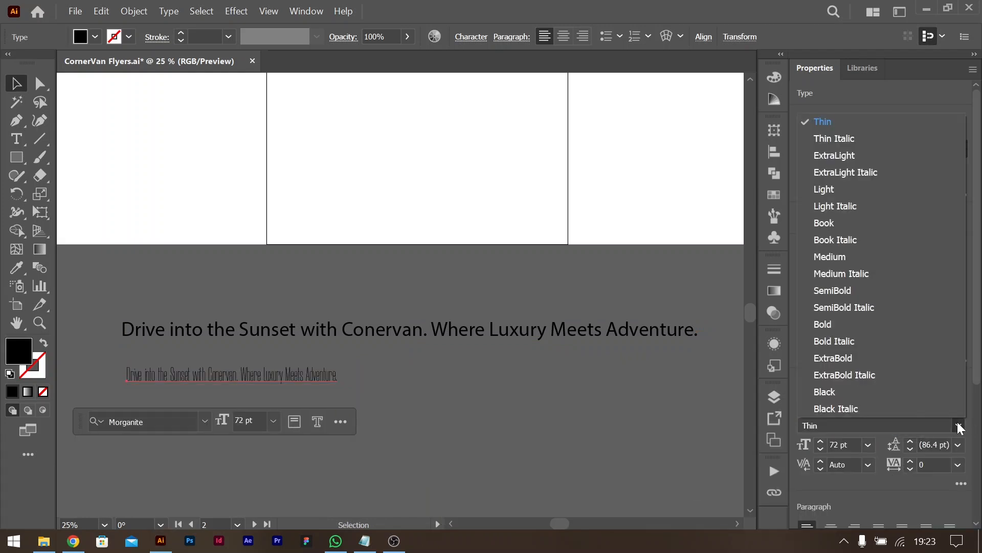
pyautogui.click(860, 390)
pyautogui.click(958, 426)
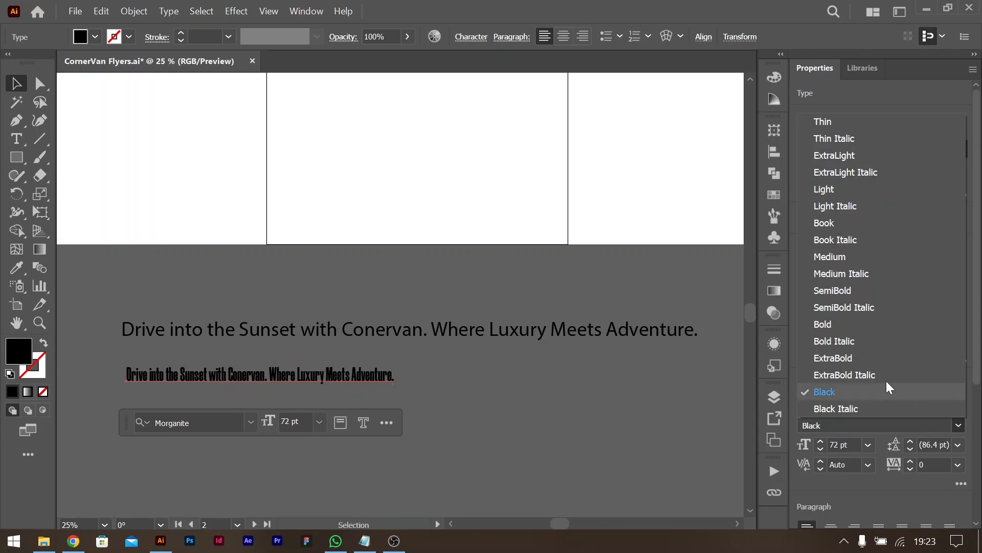
pyautogui.click(860, 358)
# Step: Convert the duplicated slogan to uppercase and shift it to the right beneath the original line
pyautogui.click(168, 11)
pyautogui.moveTo(265, 229)
pyautogui.click(414, 229)
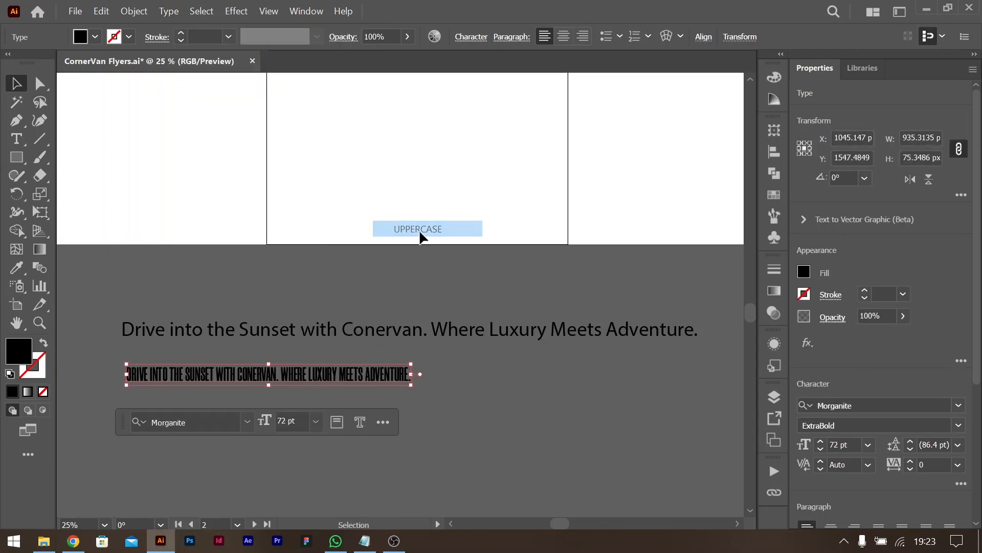
pyautogui.click(359, 328)
pyautogui.moveTo(206, 372); pyautogui.dragTo(337, 377)
# Step: Cut the word "ADVENTURE." from the uppercase slogan and paste it as a separate text object above the original line
pyautogui.doubleClick(444, 376)
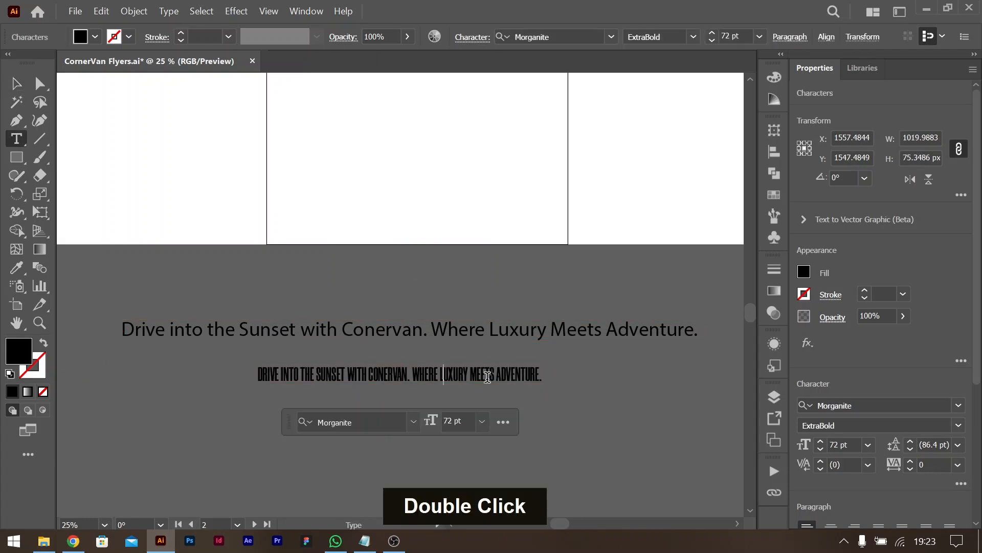
pyautogui.moveTo(495, 376); pyautogui.dragTo(603, 374)
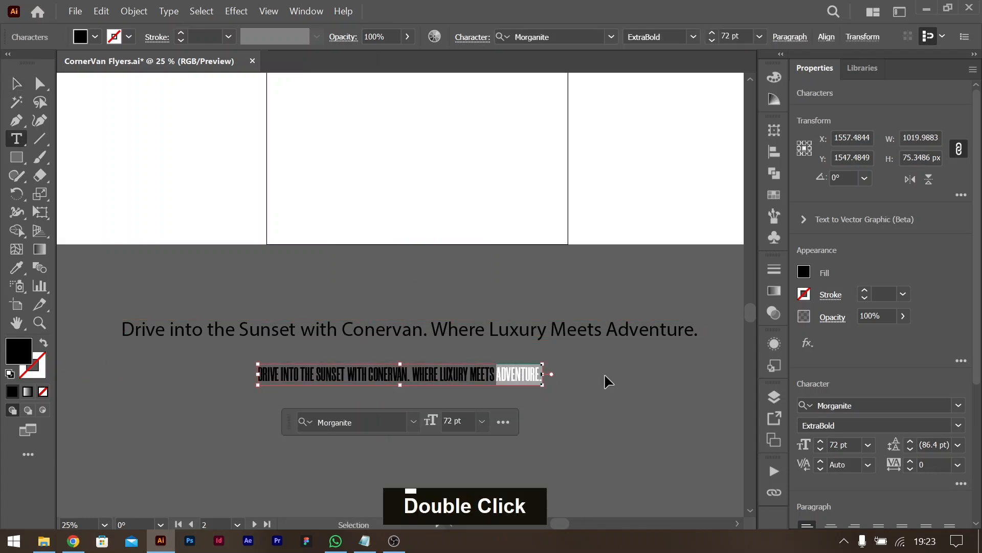
pyautogui.press('BackSpace')
pyautogui.keyDown('ctrl'); pyautogui.click(370, 278); pyautogui.keyUp('ctrl')
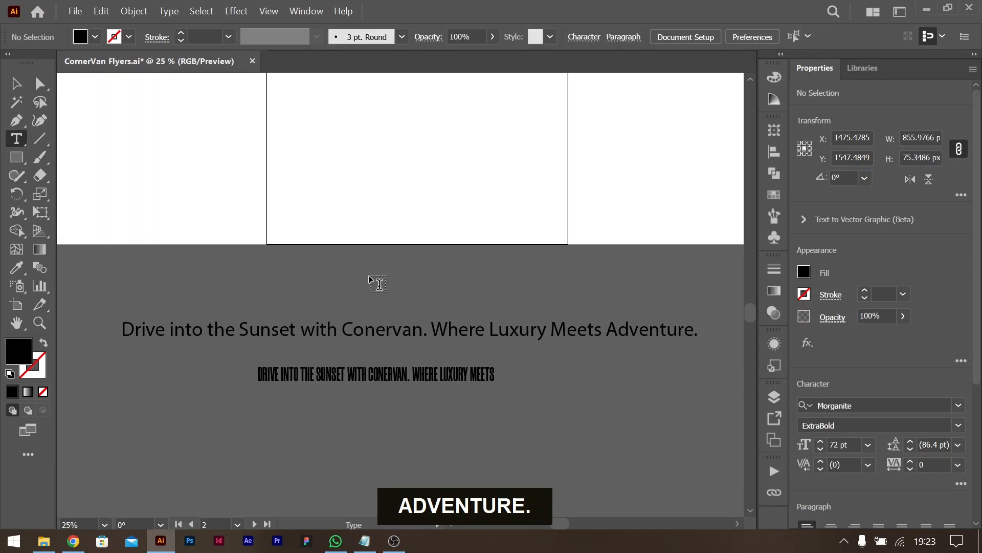
pyautogui.doubleClick(353, 265)
pyautogui.hotkey('ctrl', 'v')
# Step: Enlarge the separate "ADVENTURE." text to about 400 pt and shift it over the artboard's lower edge
pyautogui.click(16, 84)
pyautogui.moveTo(375, 259); pyautogui.dragTo(580, 273)
pyautogui.moveTo(490, 254); pyautogui.dragTo(451, 247)
# Step: Delete the period after "ADVENTURE" and move the large word below the remaining slogan line
pyautogui.doubleClick(451, 247)
pyautogui.press('Down')
pyautogui.press('Down')
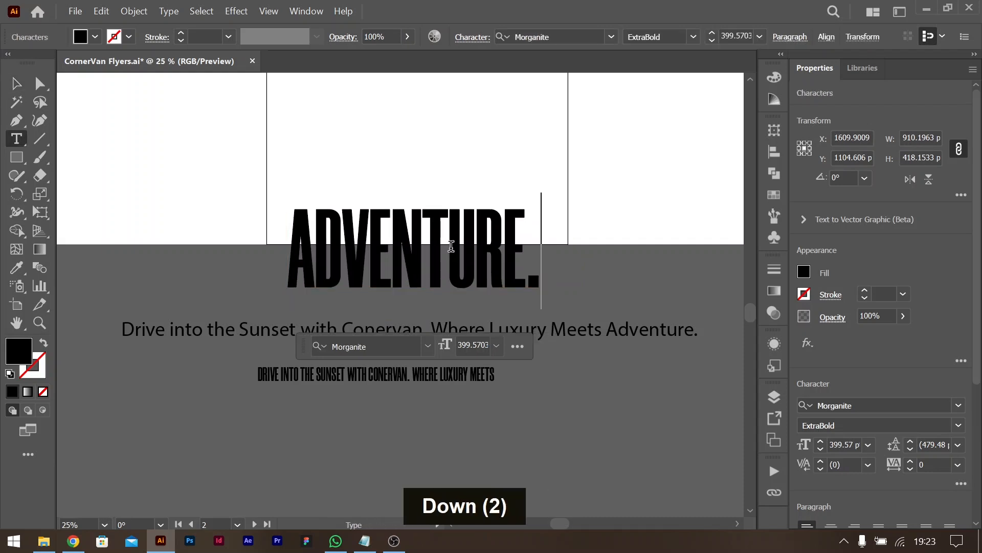
pyautogui.press('BackSpace')
pyautogui.press('Down')
pyautogui.click(17, 83)
pyautogui.moveTo(388, 255); pyautogui.dragTo(609, 431)
# Step: Change the remaining uppercase slogan line to the Kanit Thin font and move it slightly up and left
pyautogui.click(397, 374)
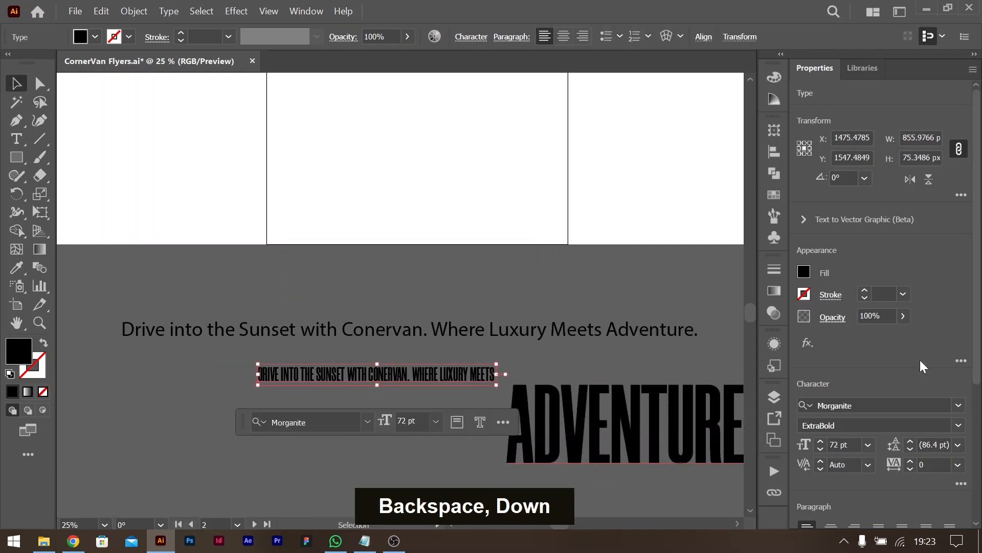
pyautogui.click(871, 404)
pyautogui.write('kan')
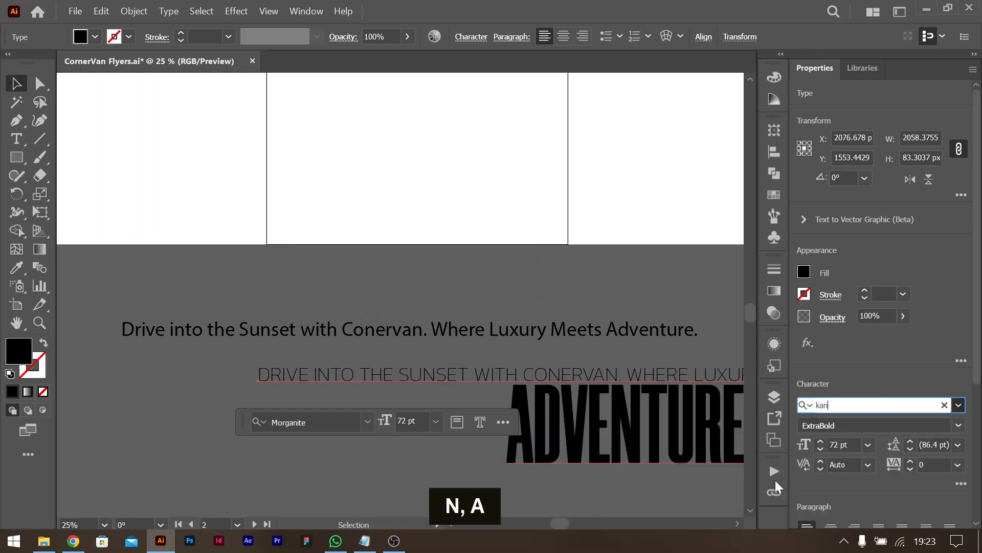
pyautogui.press('Return')
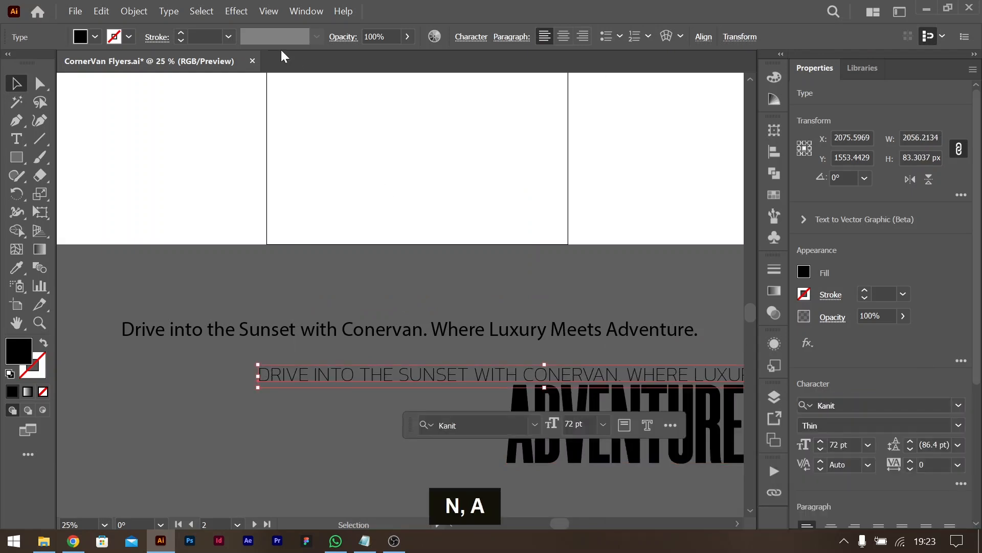
pyautogui.moveTo(412, 382); pyautogui.dragTo(343, 374)
# Step: Convert the Kanit slogan line to title case and reposition it above the large "ADVENTURE"
pyautogui.click(171, 11)
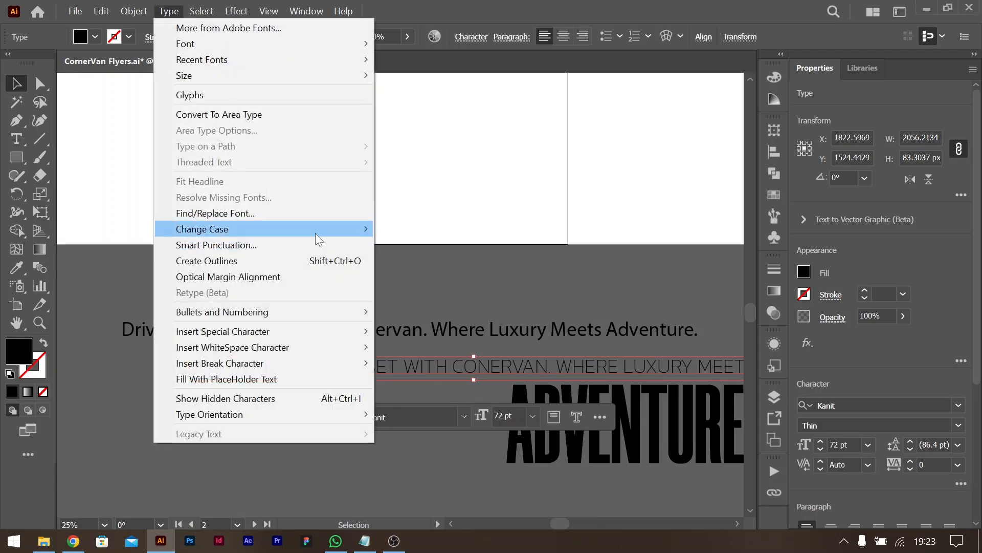
pyautogui.moveTo(315, 233)
pyautogui.click(422, 261)
pyautogui.moveTo(340, 366); pyautogui.dragTo(406, 374)
# Step: Draw a 1080 × 1080 px rectangle covering the entire second artboard
pyautogui.hscroll(3, 404, 368)
pyautogui.hscroll(-2, 485, 323)
pyautogui.scroll(3, 485, 322)
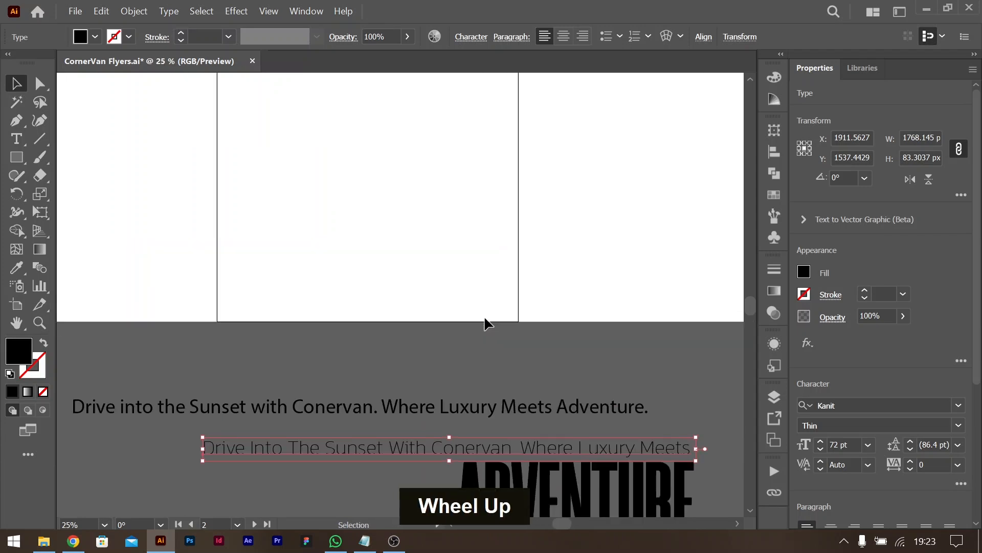
pyautogui.hscroll(-2, 485, 322)
pyautogui.click(485, 323)
pyautogui.click(17, 157)
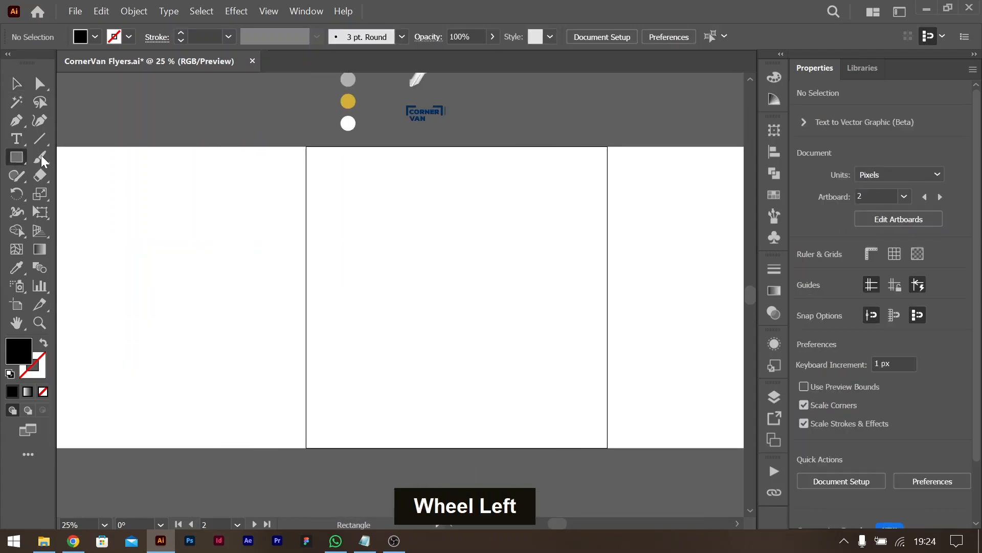
pyautogui.moveTo(307, 149); pyautogui.dragTo(607, 448)
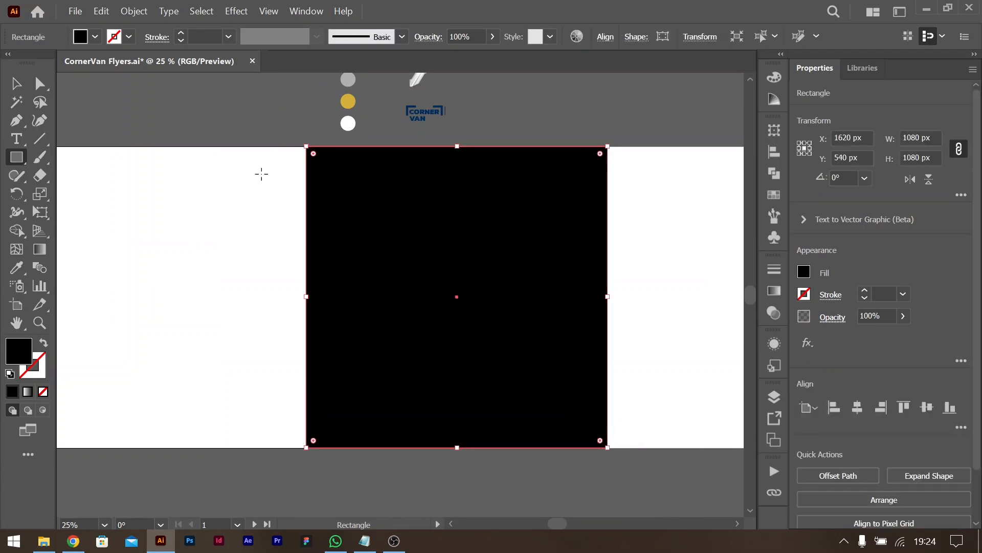
# Step: Fill the background rectangle with the navy blue sampled from the palette circles and dismiss the generative AI tip
pyautogui.scroll(2, 261, 170)
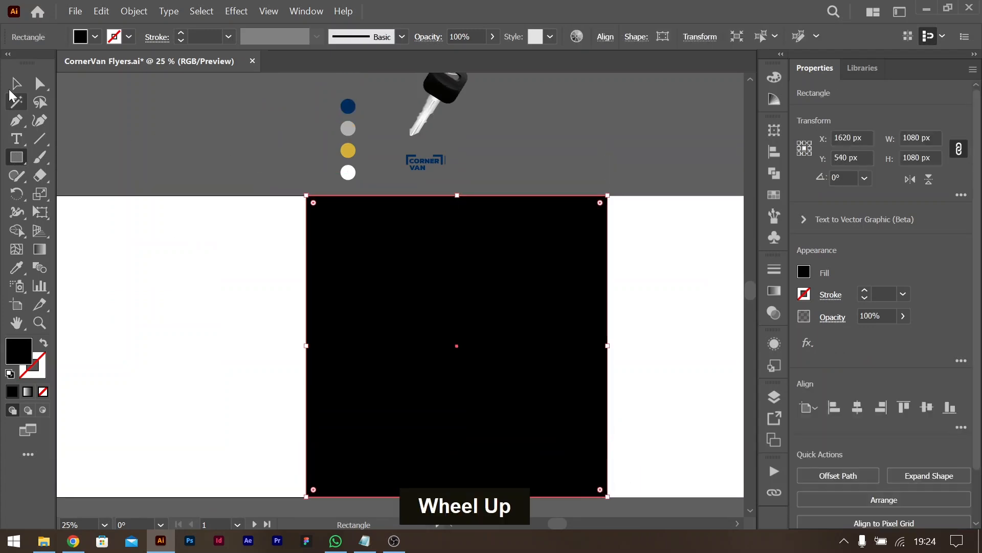
pyautogui.click(16, 267)
pyautogui.click(357, 108)
pyautogui.press('v')
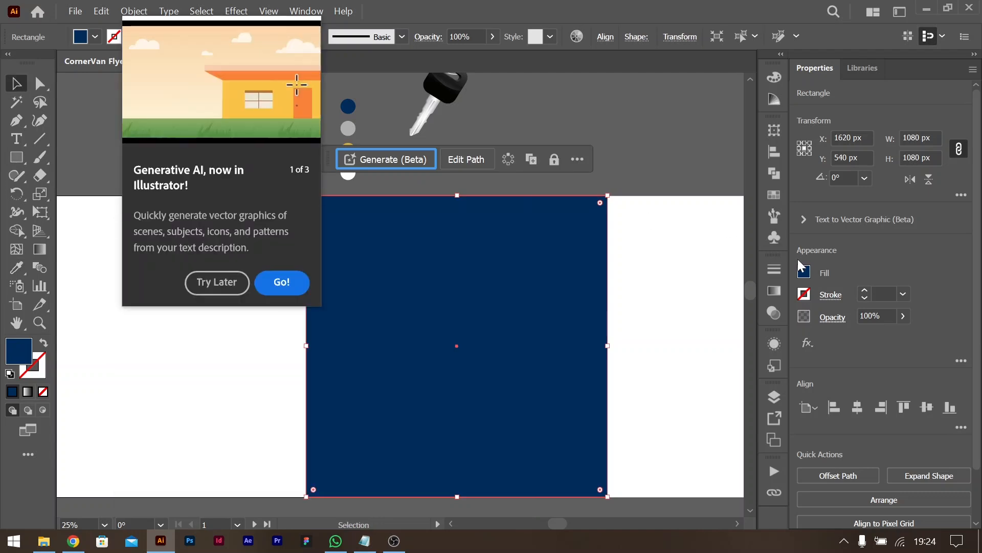
pyautogui.click(217, 282)
# Step: Darken the rectangle's navy fill to a near-black blue with the colour mixer
pyautogui.click(803, 278)
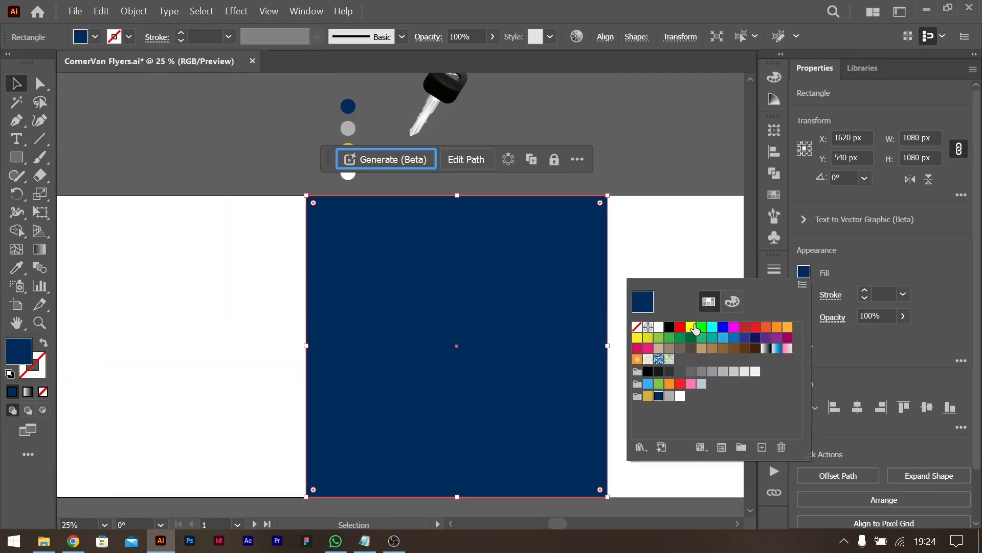
pyautogui.click(732, 302)
pyautogui.moveTo(707, 385); pyautogui.dragTo(695, 383)
pyautogui.click(515, 339)
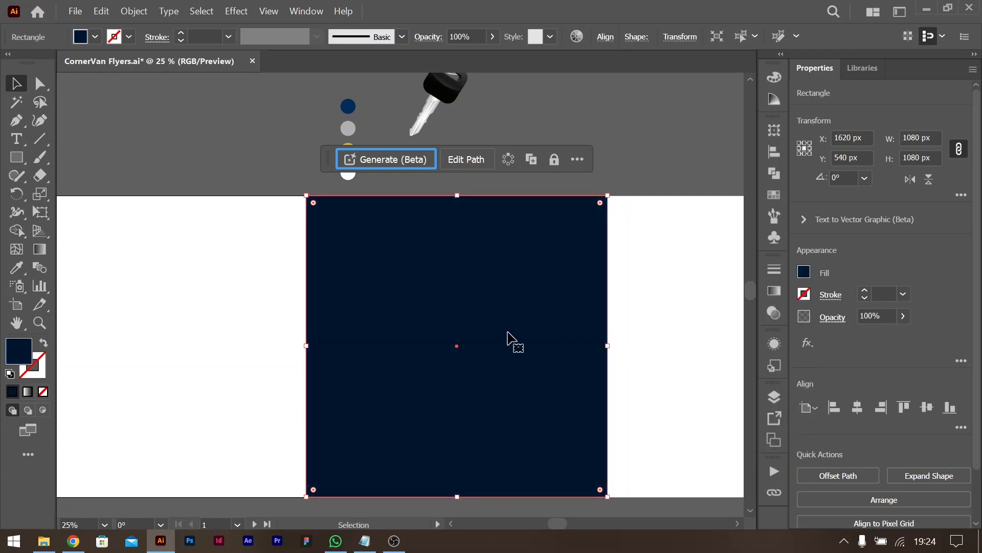
# Step: Apply a radial gradient fill to the background rectangle on the second artboard
pyautogui.hscroll(3, 515, 343)
pyautogui.scroll(-3, 511, 335)
pyautogui.hscroll(-3, 496, 330)
pyautogui.click(18, 97)
pyautogui.click(17, 87)
pyautogui.click(528, 292)
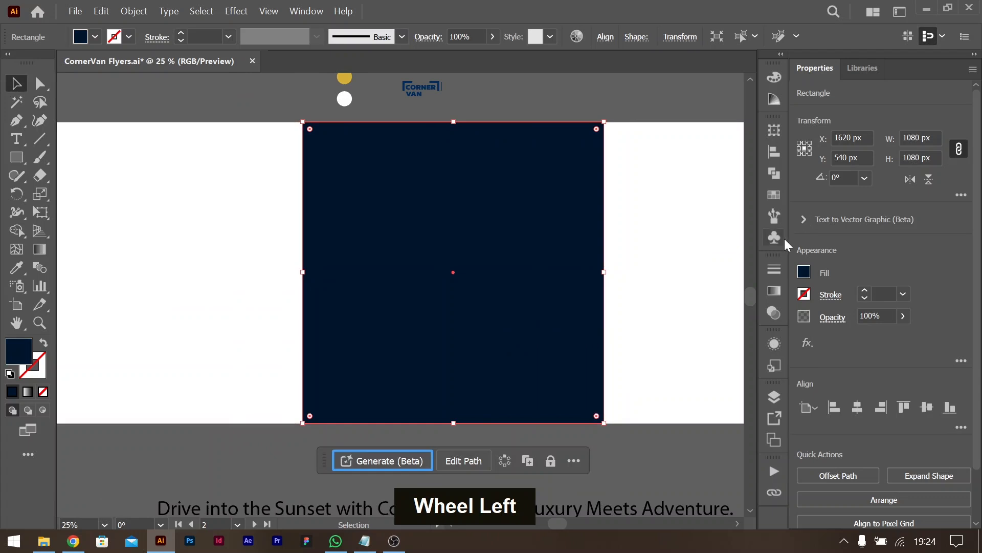
pyautogui.click(774, 290)
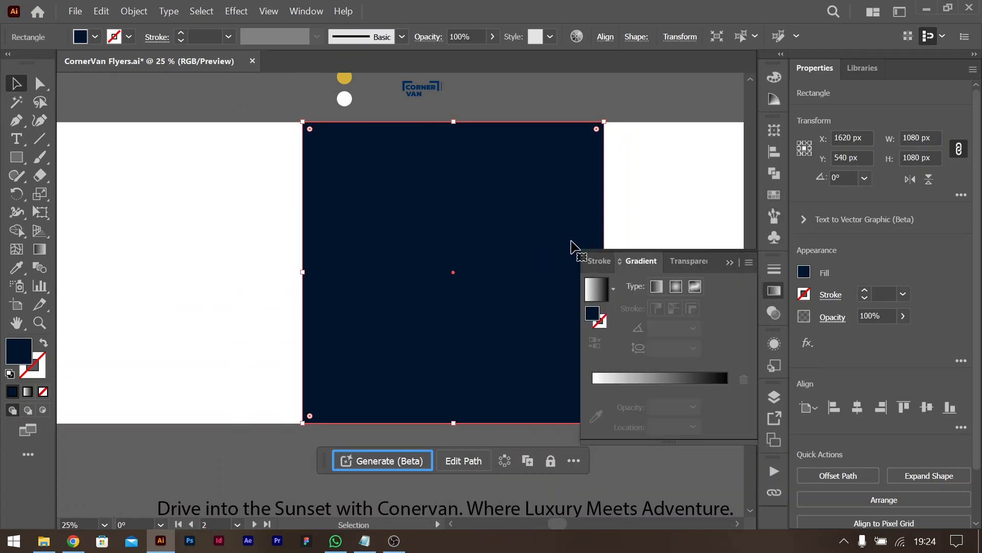
pyautogui.click(678, 286)
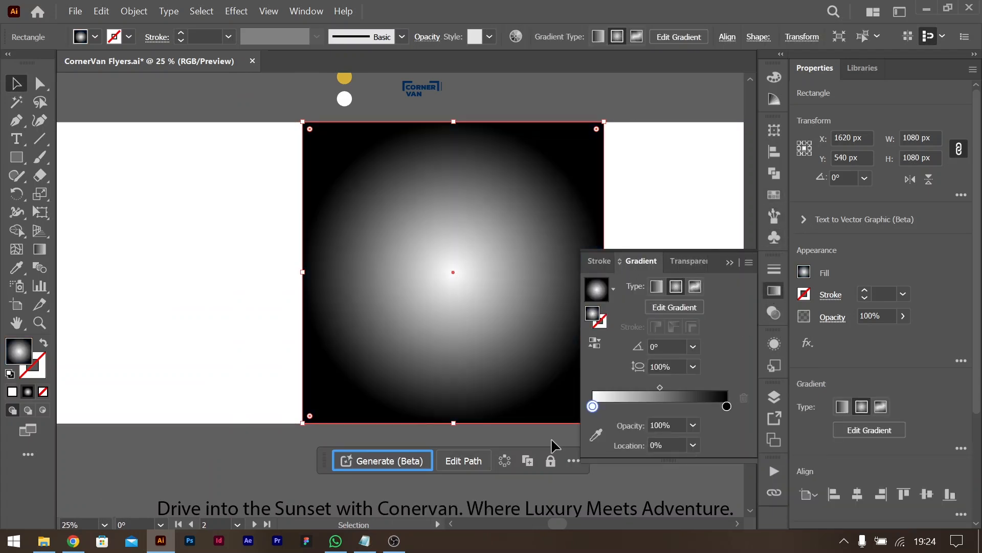
# Step: Recolour both stops of the background's radial gradient with the navy blue sampled from the palette circles
pyautogui.click(598, 435)
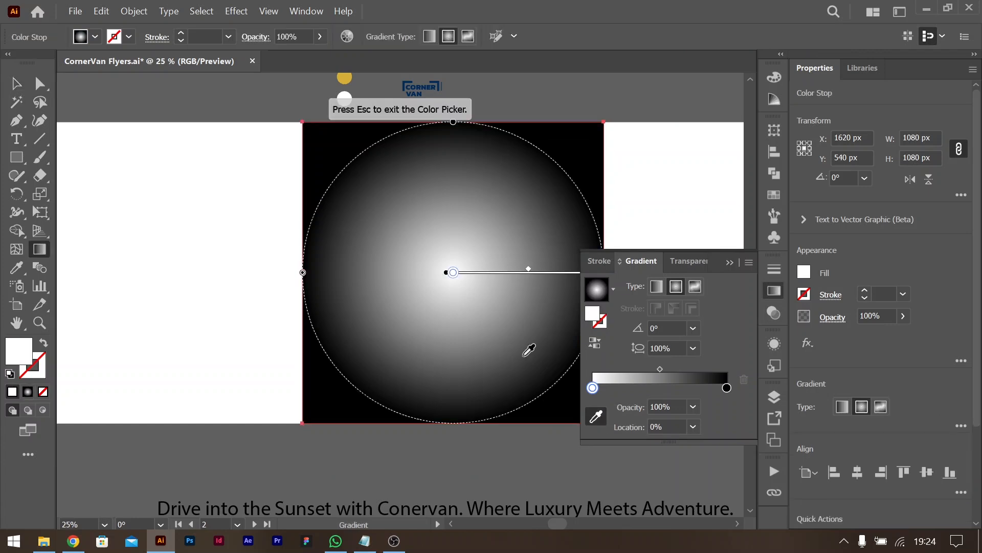
pyautogui.scroll(3, 526, 346)
pyautogui.click(344, 132)
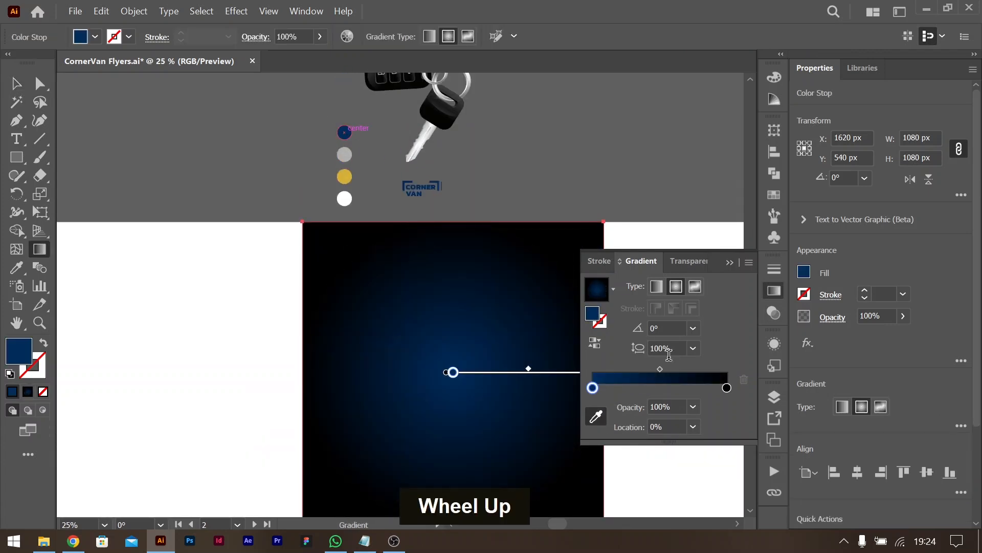
pyautogui.click(727, 388)
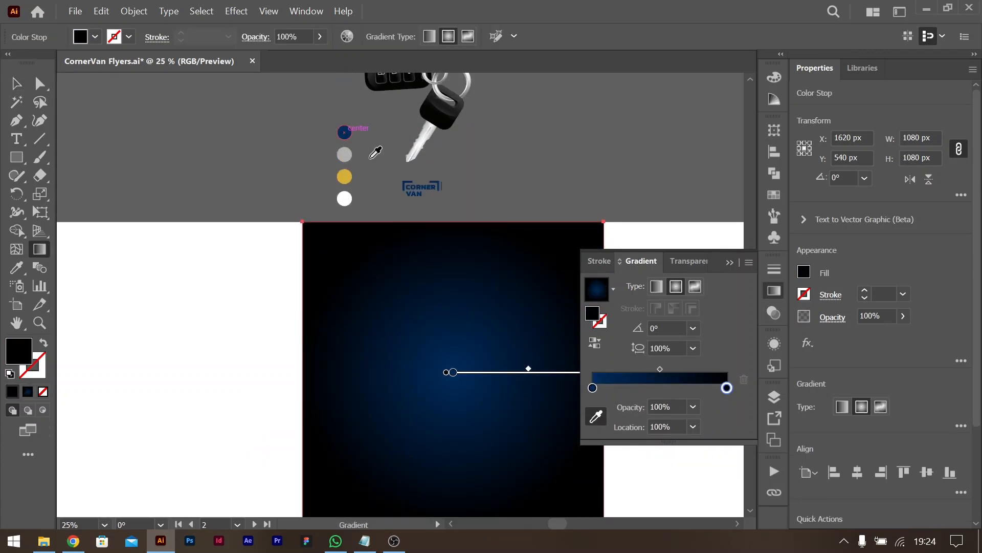
pyautogui.click(344, 132)
# Step: Darken the outer stop of the background gradient to 7% brightness (000812) and deselect the rectangle
pyautogui.doubleClick(727, 387)
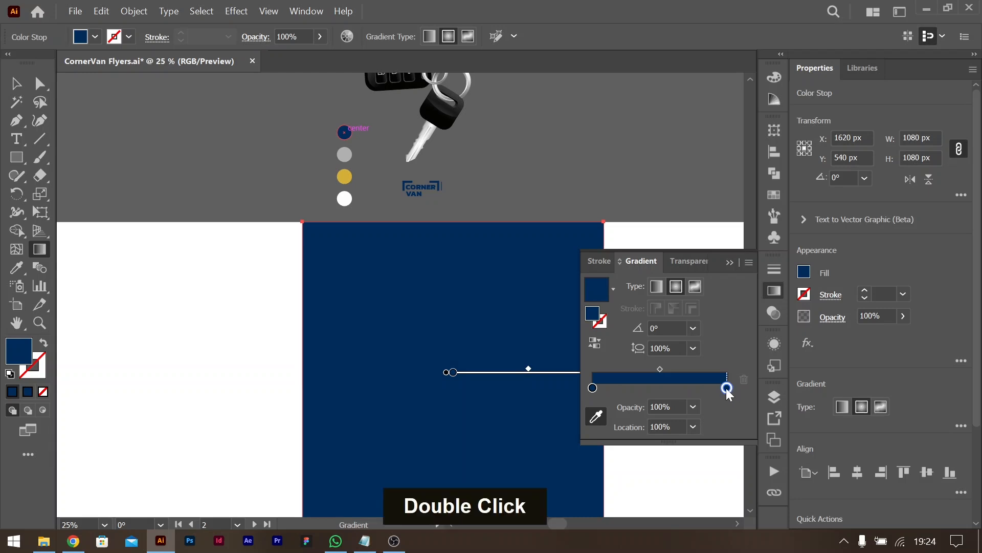
pyautogui.moveTo(630, 278); pyautogui.dragTo(607, 278)
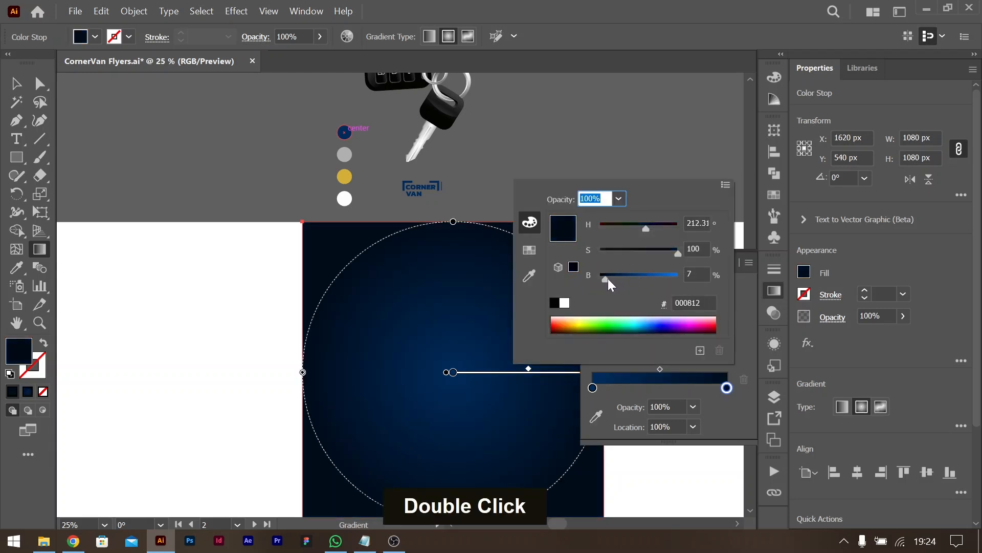
pyautogui.click(668, 1)
pyautogui.click(729, 262)
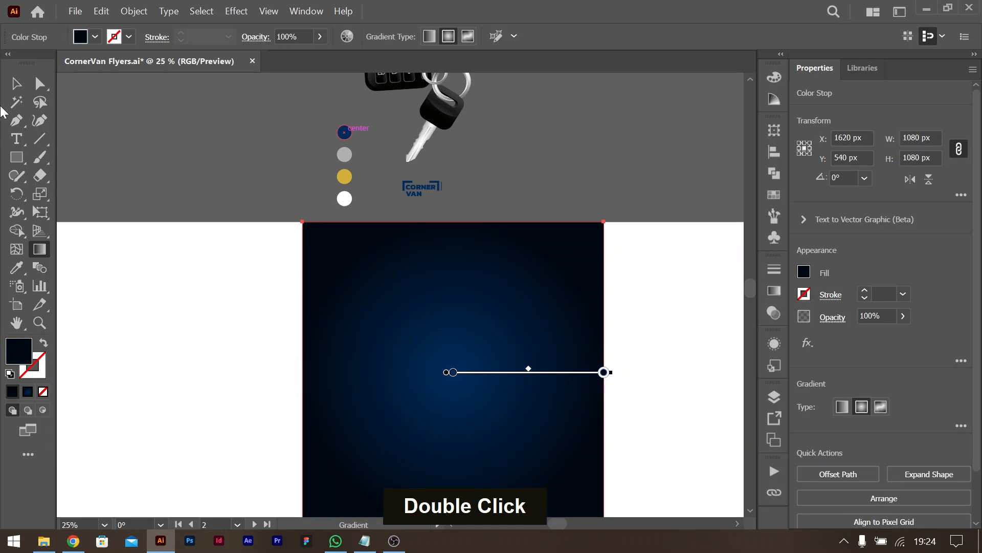
pyautogui.click(16, 83)
pyautogui.scroll(-4, 541, 416)
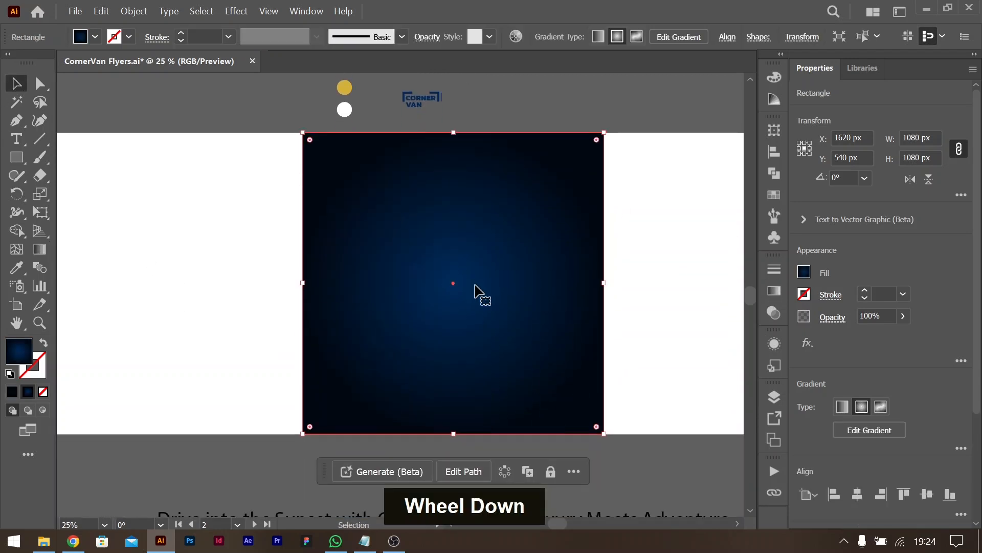
pyautogui.scroll(2, 413, 271)
pyautogui.scroll(1, 413, 271)
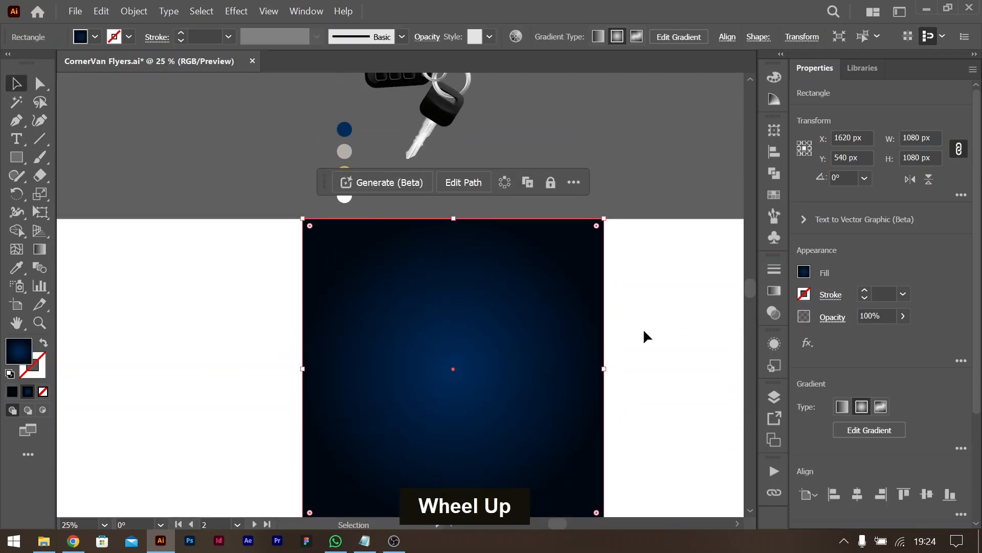
pyautogui.click(667, 361)
pyautogui.scroll(-1, 667, 361)
pyautogui.scroll(-2, 660, 340)
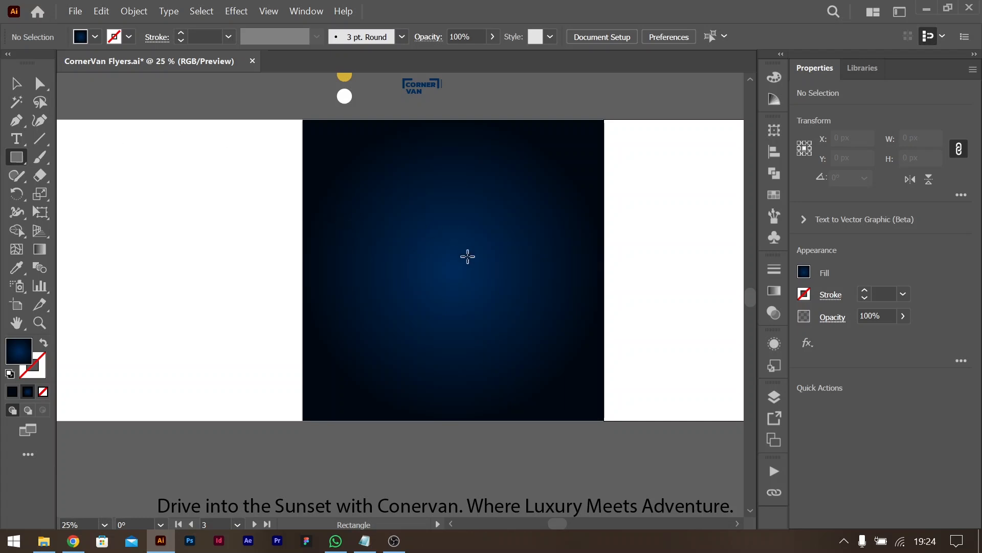
pyautogui.moveTo(453, 269); pyautogui.dragTo(514, 300)
pyautogui.press('BackSpace')
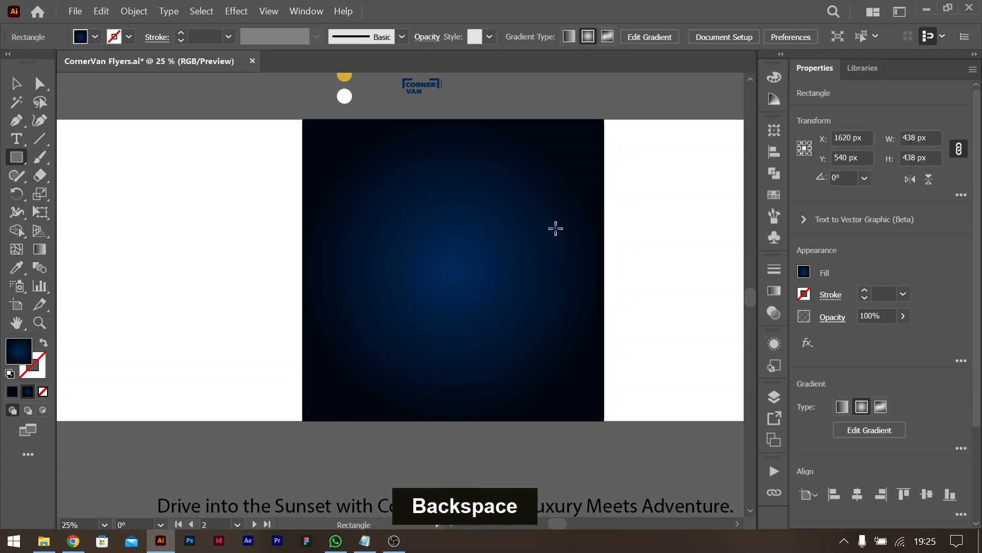
# Step: Draw a circle about 606 px in diameter from the centre of the second artboard
pyautogui.press('l')
pyautogui.rightClick(12, 158)
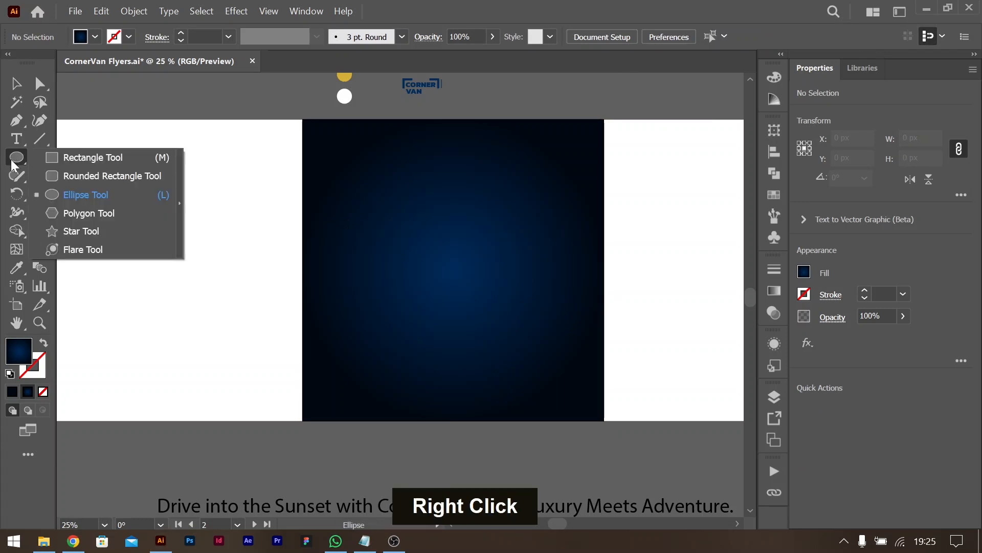
pyautogui.click(602, 6)
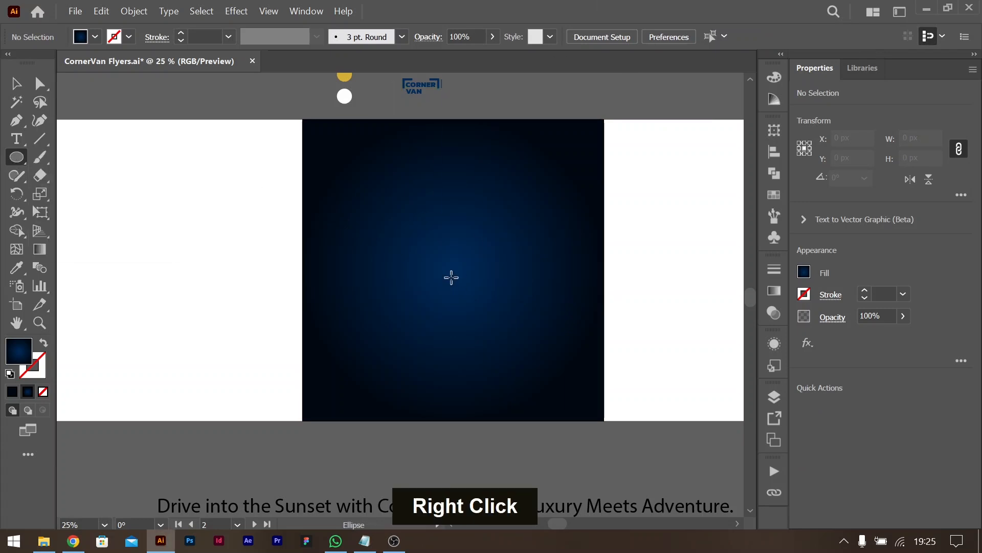
pyautogui.moveTo(453, 269); pyautogui.dragTo(537, 338)
# Step: Fill the circle with the gold sampled from the palette circles
pyautogui.click(804, 272)
pyautogui.click(834, 262)
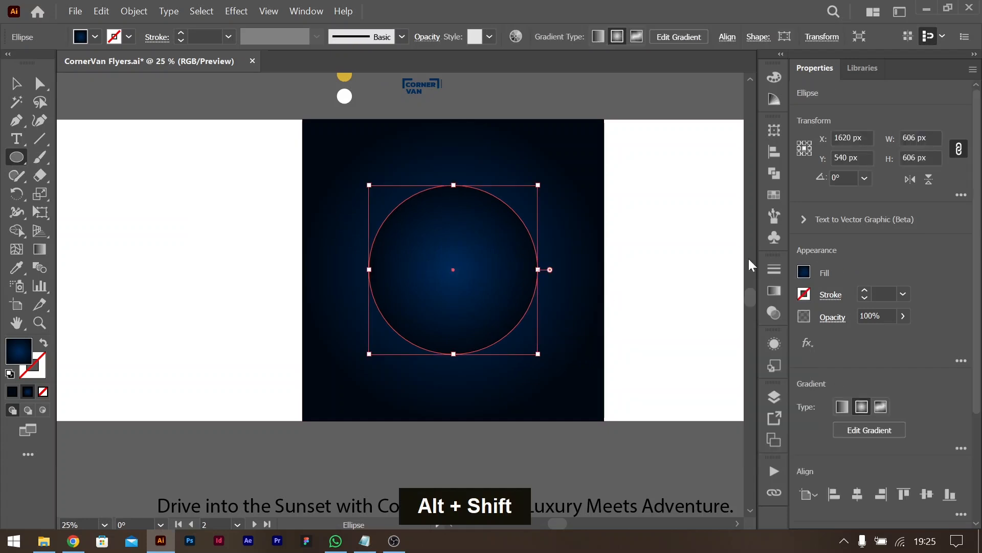
pyautogui.scroll(3, 430, 224)
pyautogui.press('i')
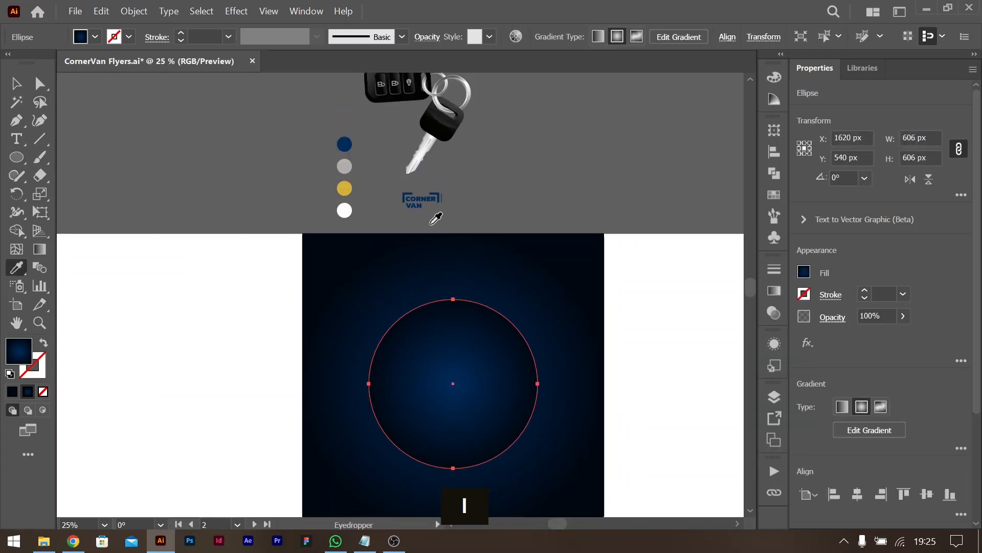
pyautogui.click(345, 188)
pyautogui.press('v')
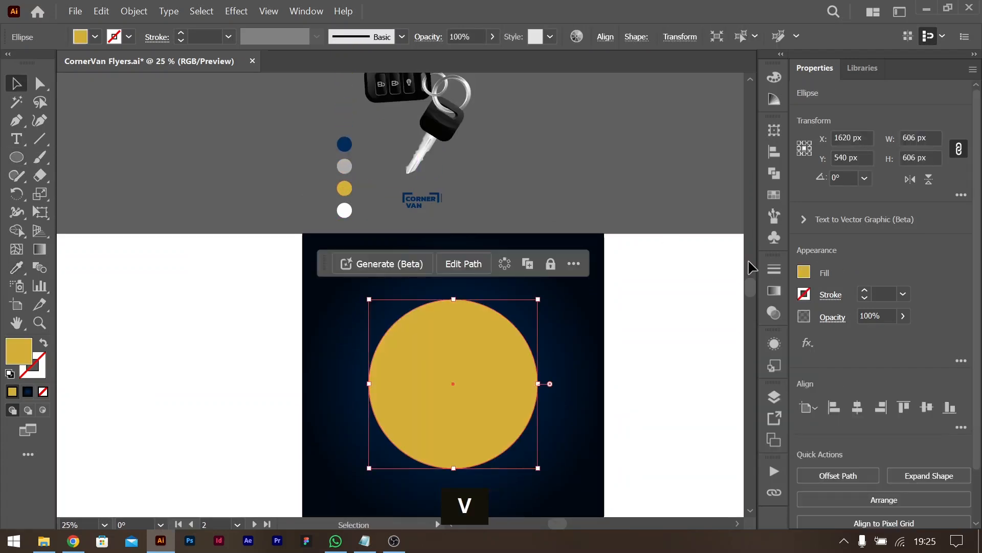
# Step: Apply a radial gradient to the circle and set both of its stops to the palette's gold
pyautogui.click(775, 289)
pyautogui.click(676, 286)
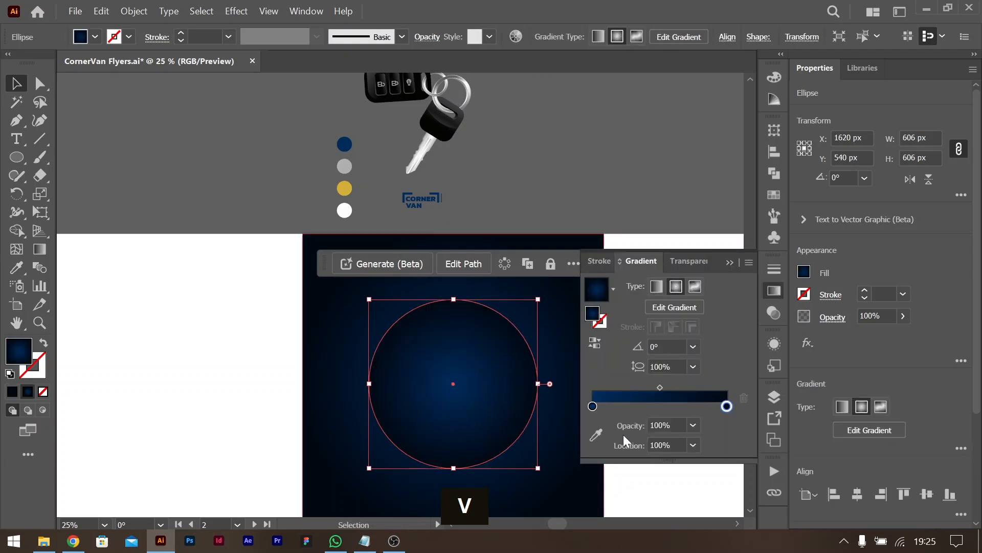
pyautogui.click(592, 405)
pyautogui.doubleClick(592, 407)
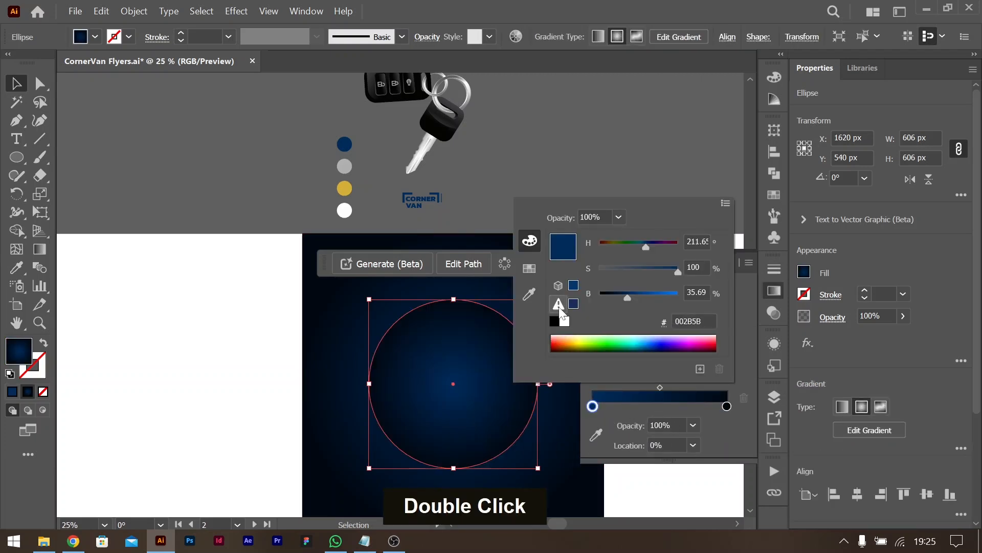
pyautogui.click(529, 296)
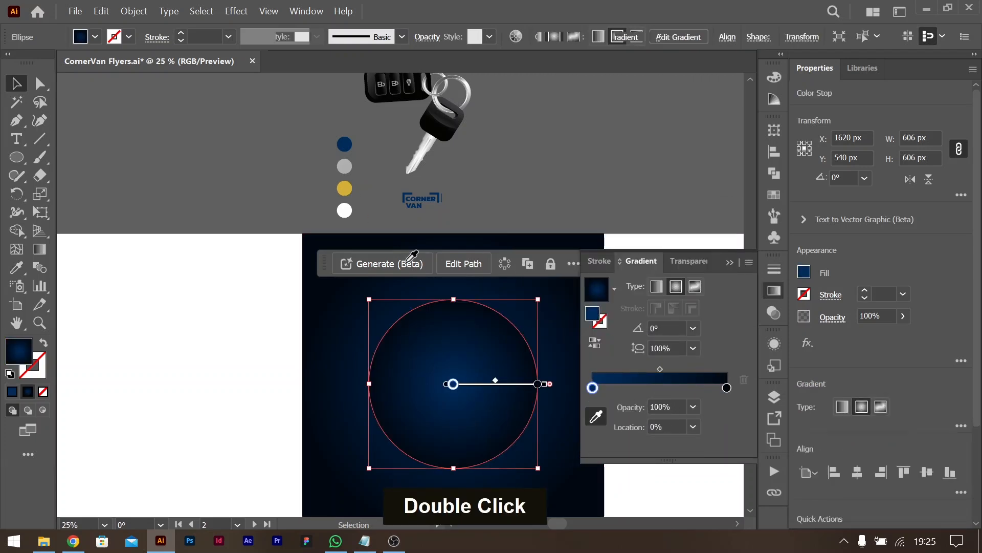
pyautogui.click(344, 188)
pyautogui.click(726, 388)
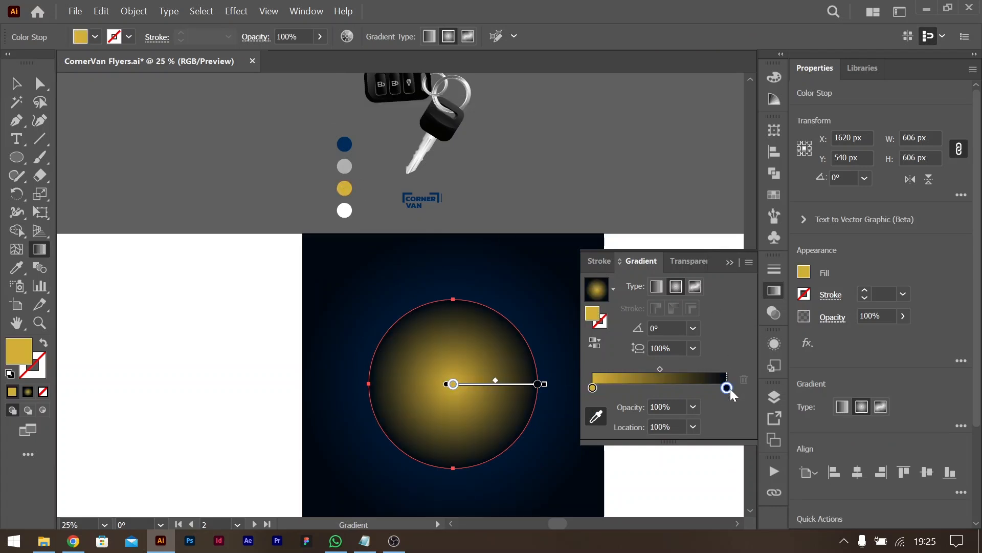
pyautogui.click(345, 188)
# Step: Lighten the circle gradient's centre stop to a warm gold, FFC964, with 39.1° hue, 60.78% saturation and 100% brightness
pyautogui.scroll(-2, 493, 394)
pyautogui.moveTo(592, 388); pyautogui.dragTo(598, 388)
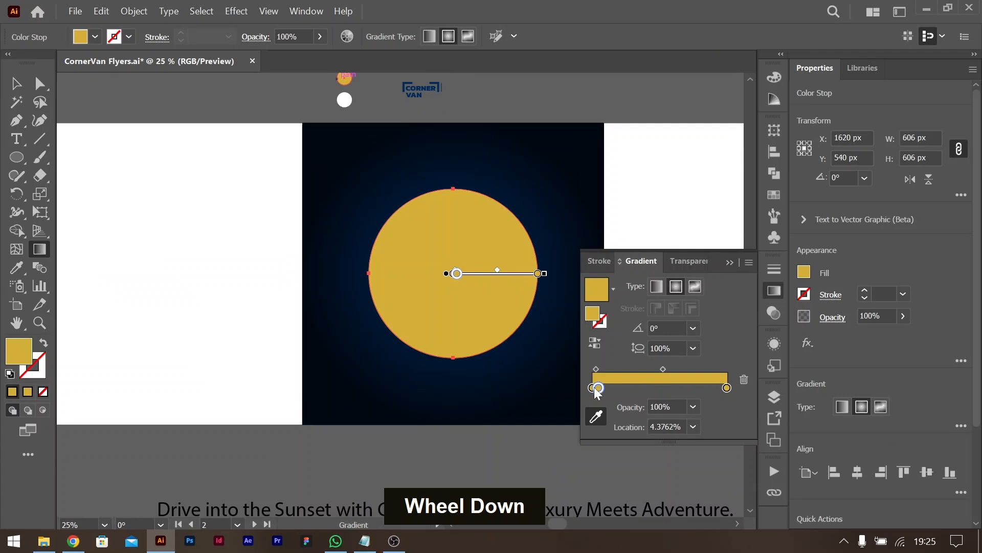
pyautogui.hotkey('ctrl', 'z')
pyautogui.doubleClick(592, 388)
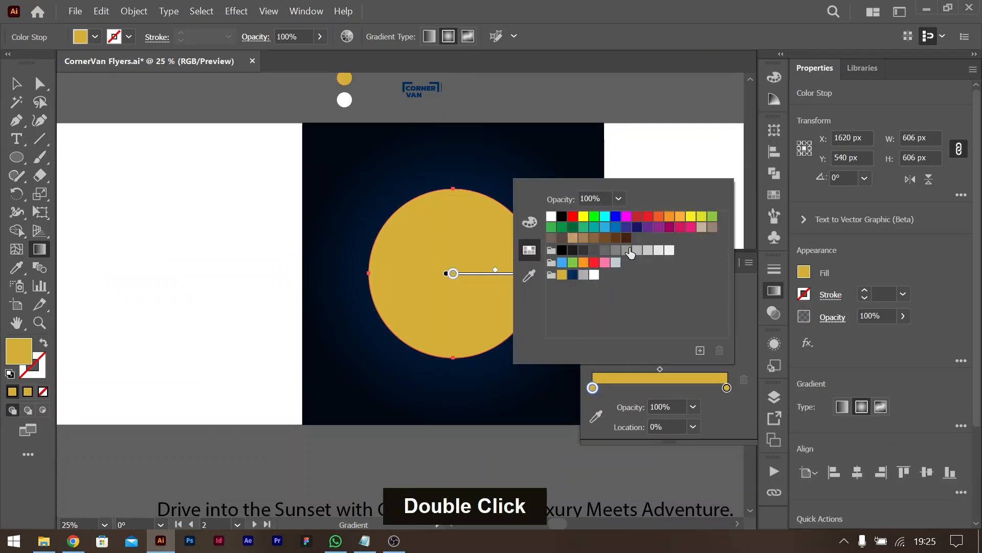
pyautogui.click(528, 228)
pyautogui.moveTo(657, 256); pyautogui.dragTo(677, 280)
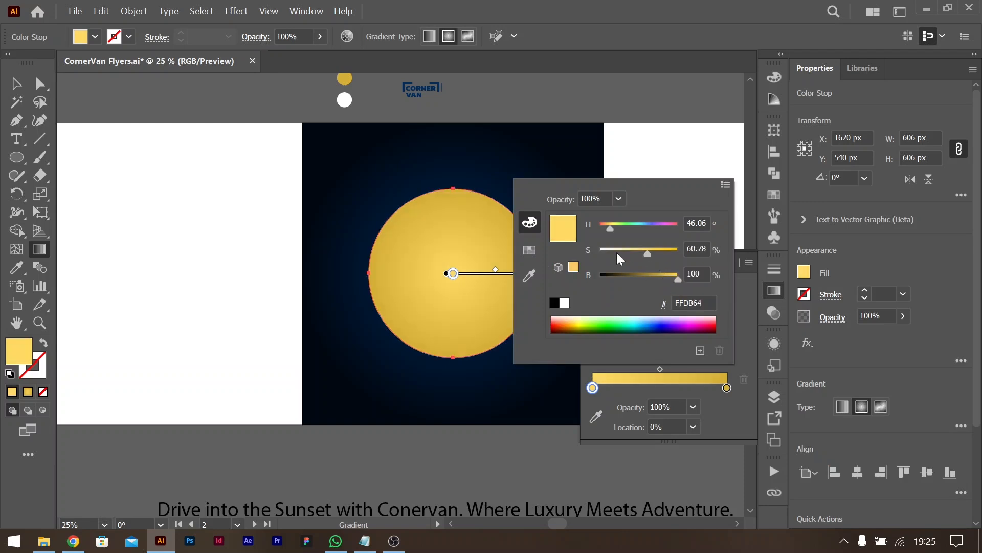
pyautogui.moveTo(610, 228); pyautogui.dragTo(609, 228)
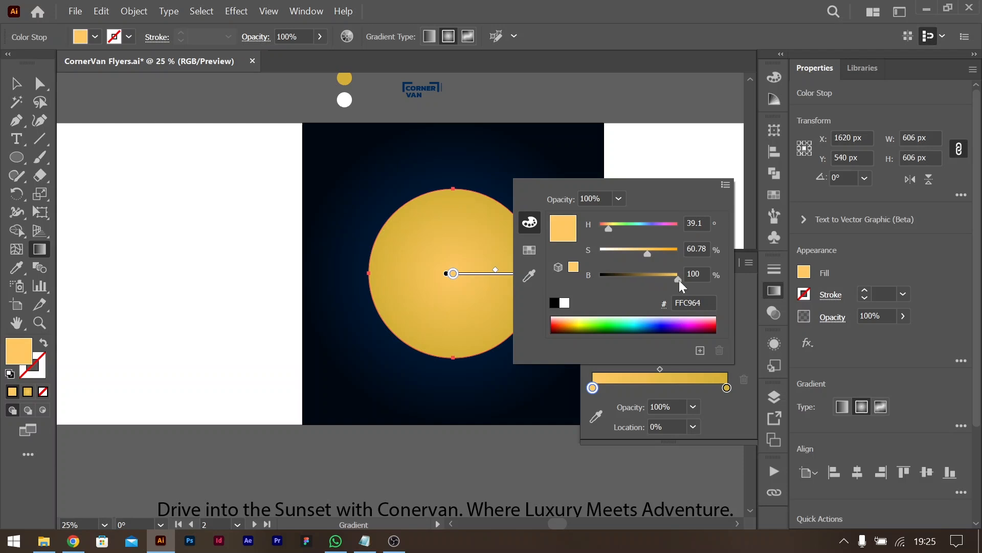
pyautogui.click(668, 20)
# Step: Shrink the gold circle to about 500 px around its centre and add an in-place copy in front enlarged to about 574 px
pyautogui.click(16, 83)
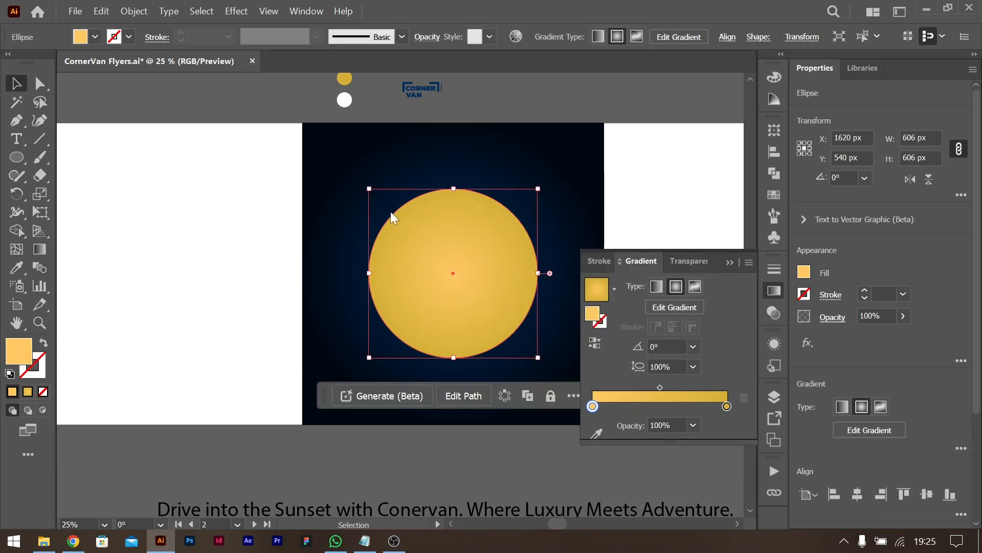
pyautogui.moveTo(537, 273); pyautogui.dragTo(522, 274)
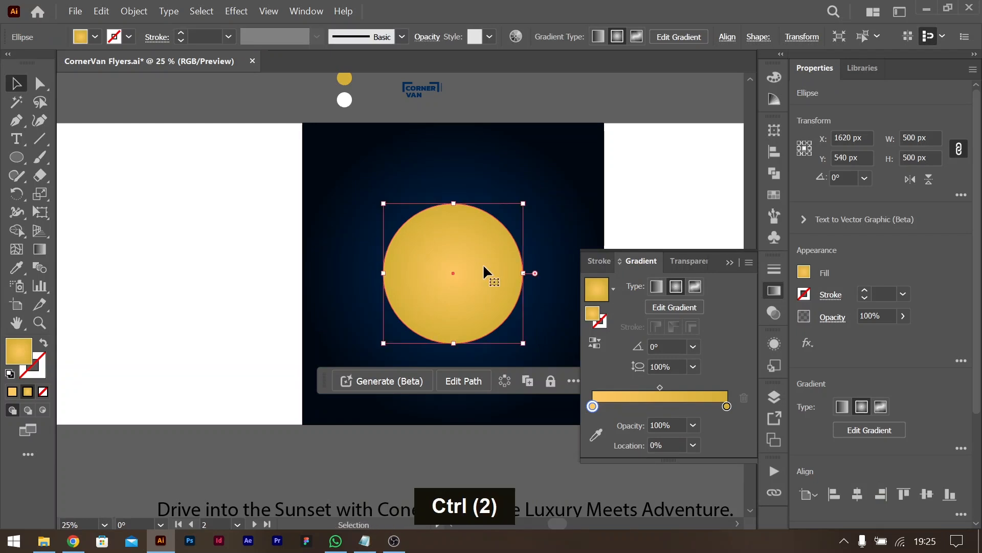
pyautogui.hotkey('ctrl', 'c')
pyautogui.hotkey('ctrl', 'f')
pyautogui.moveTo(523, 273); pyautogui.dragTo(534, 273)
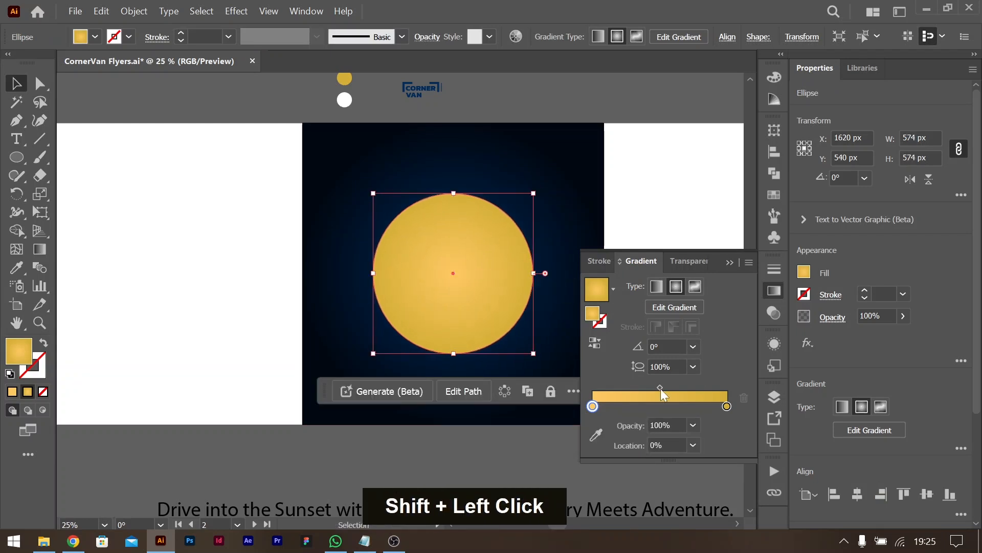
# Step: Add a middle stop at about 52% to the front circle's gradient with 0% opacity
pyautogui.keyDown('shift'); pyautogui.click(663, 405); pyautogui.keyUp('shift')
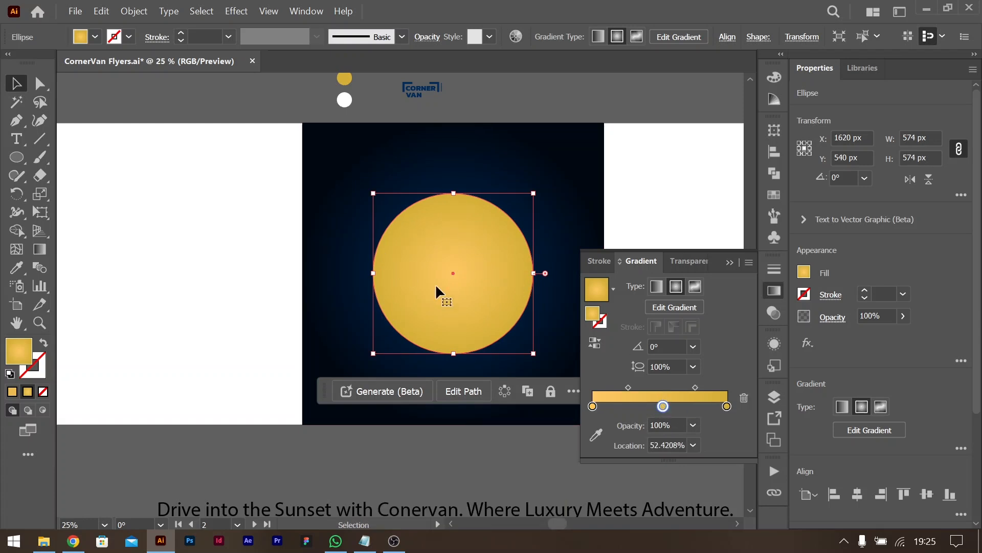
pyautogui.press('g')
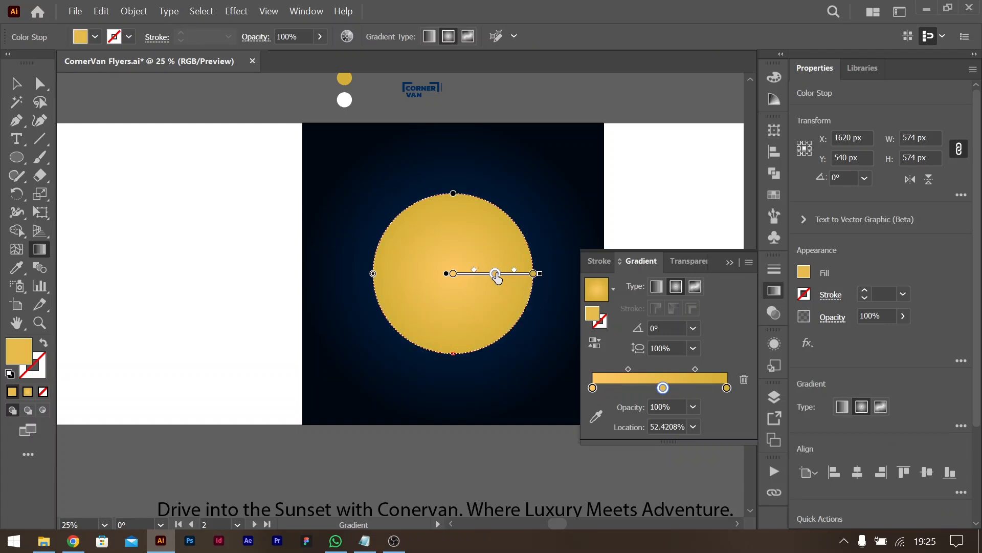
pyautogui.click(692, 349)
pyautogui.click(695, 356)
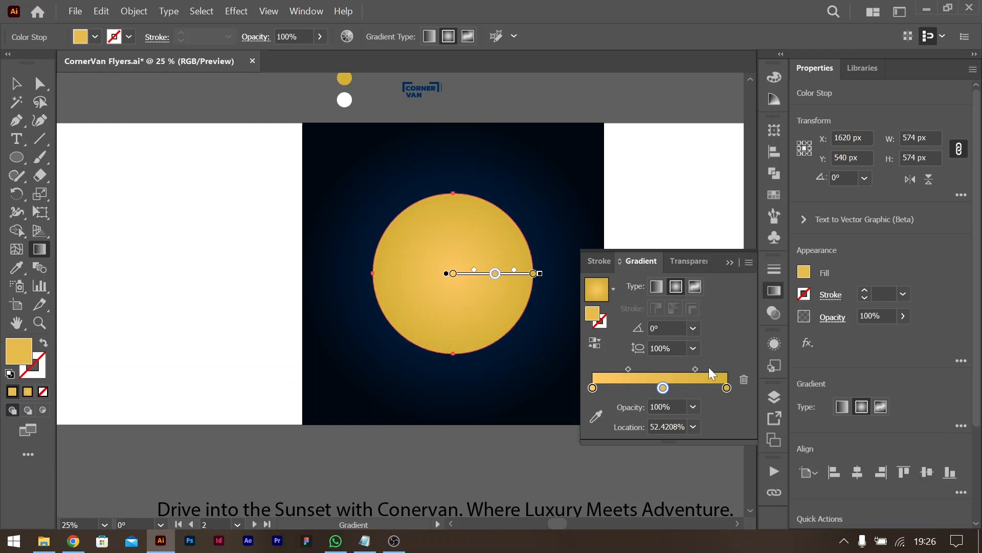
pyautogui.click(693, 407)
pyautogui.click(719, 223)
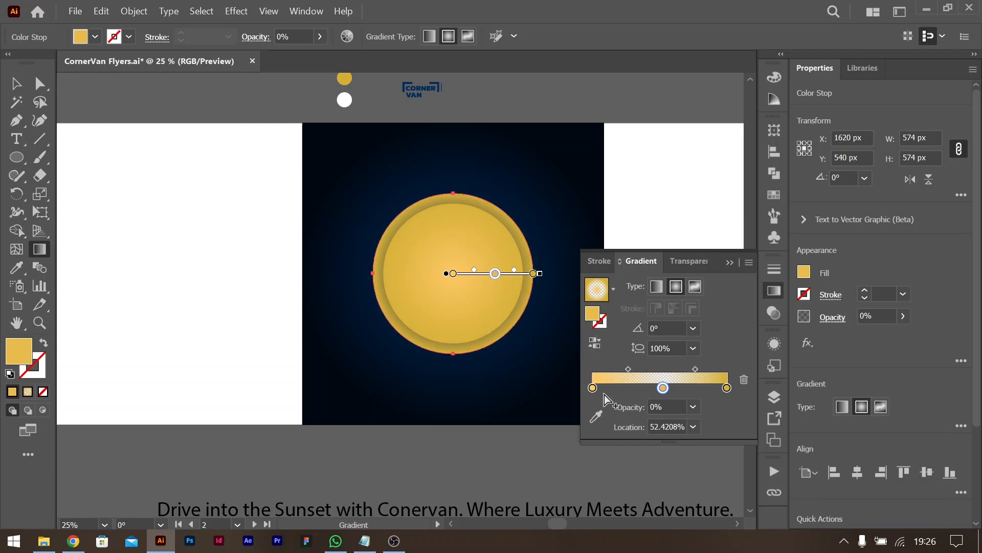
# Step: Set the front circle's inner gradient stop to 0% opacity and enlarge that circle to about 658 px around its centre
pyautogui.doubleClick(593, 388)
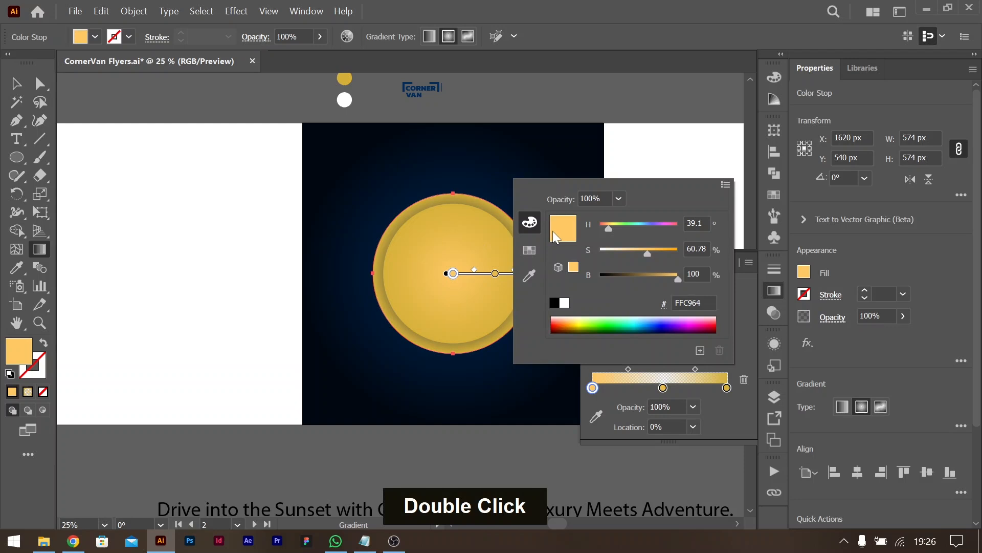
pyautogui.click(617, 199)
pyautogui.click(625, 214)
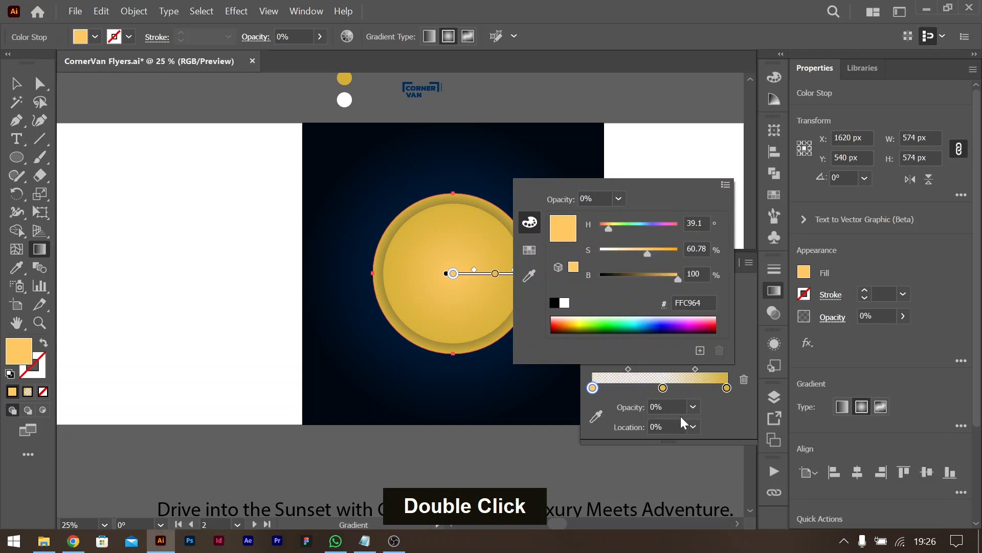
pyautogui.click(717, 414)
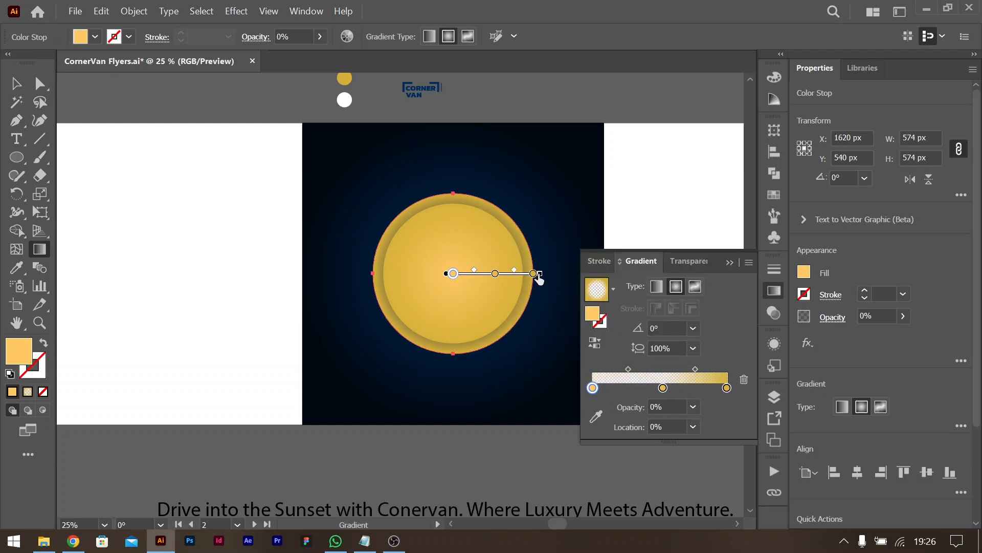
pyautogui.click(16, 83)
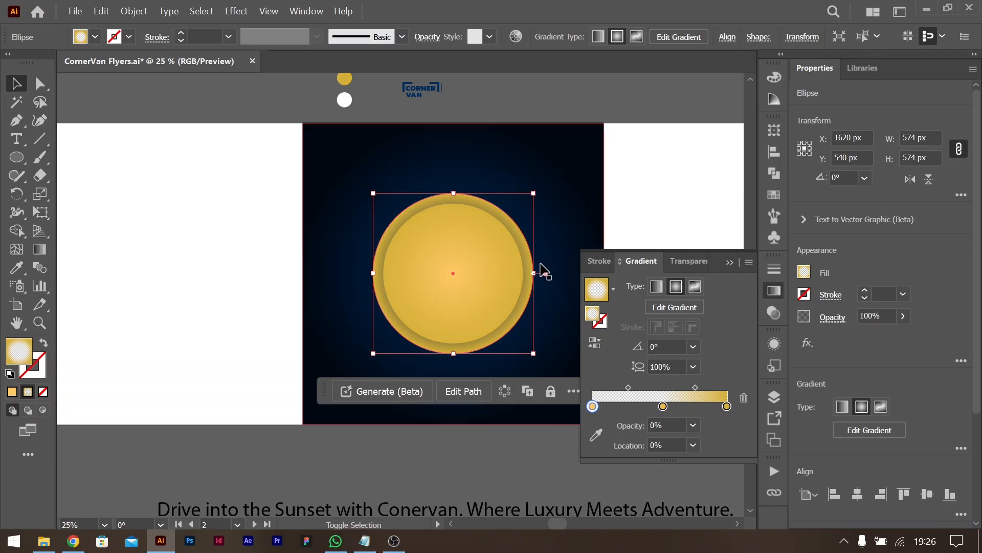
pyautogui.moveTo(534, 273); pyautogui.dragTo(546, 272)
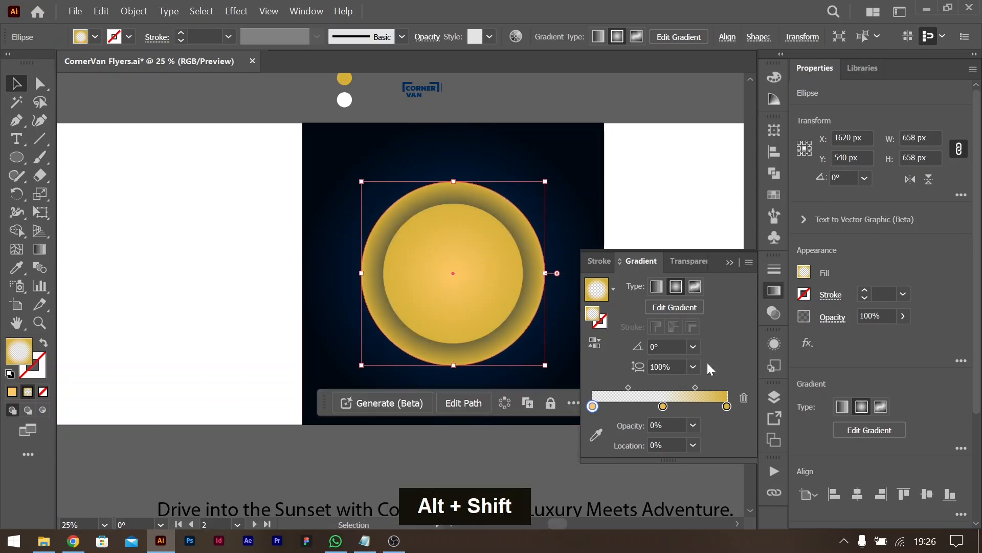
# Step: Move the front circle's middle gradient stop to about 17%, shift the outer midpoint to 87%, and shrink the circle to about 584 px
pyautogui.moveTo(663, 406); pyautogui.dragTo(613, 406)
pyautogui.moveTo(668, 388); pyautogui.dragTo(712, 386)
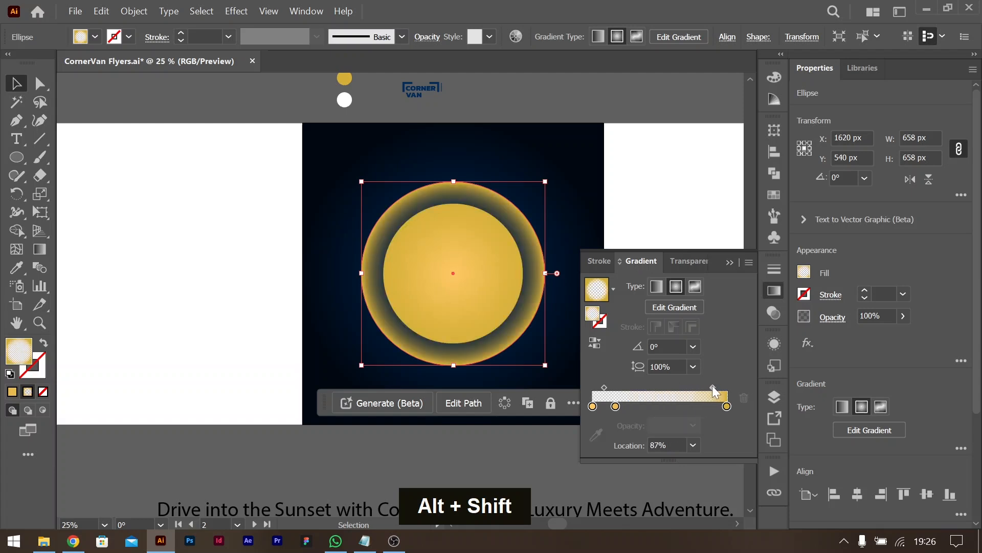
pyautogui.moveTo(454, 181); pyautogui.dragTo(454, 192)
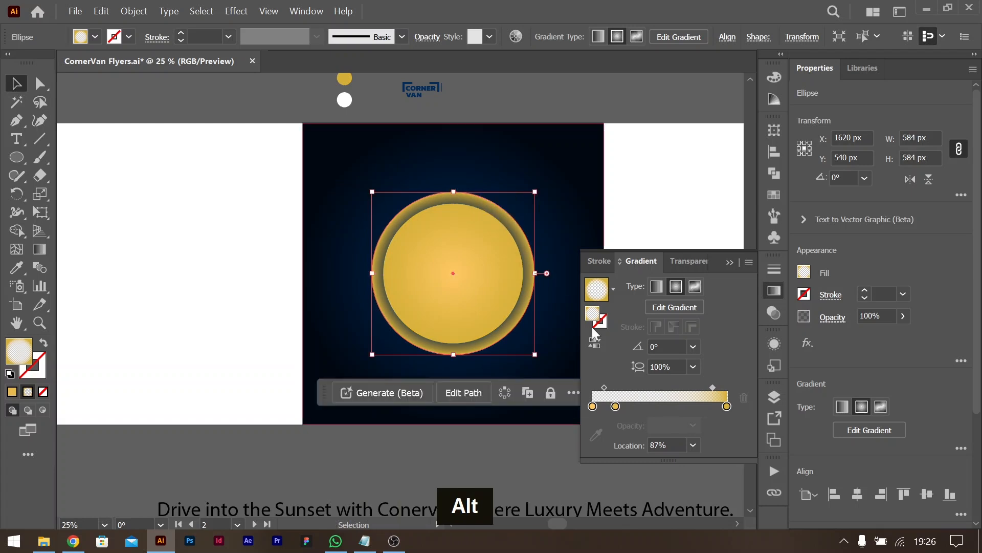
# Step: Try 50% opacity on the outermost gradient stop of the 584 px circle
pyautogui.click(727, 407)
pyautogui.click(692, 424)
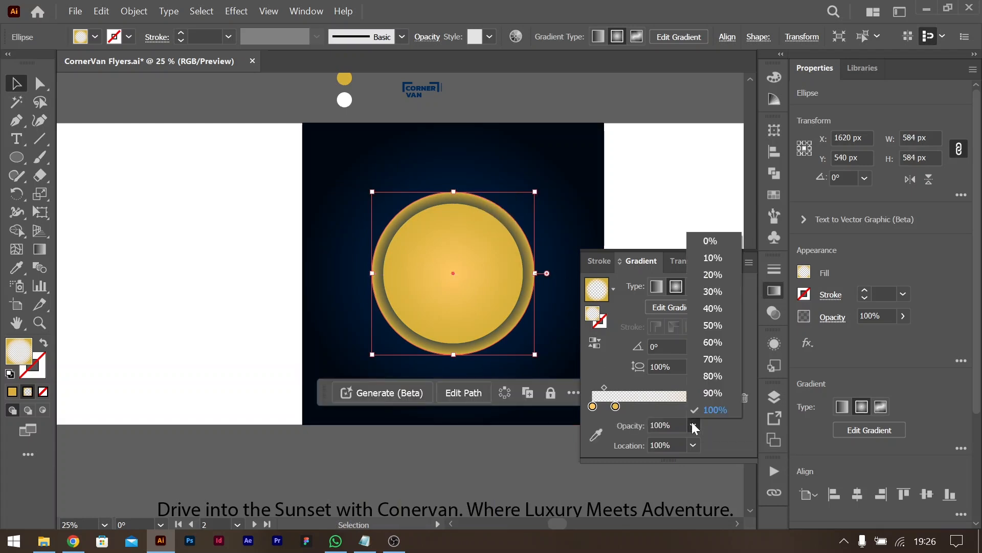
pyautogui.click(713, 325)
pyautogui.click(667, 174)
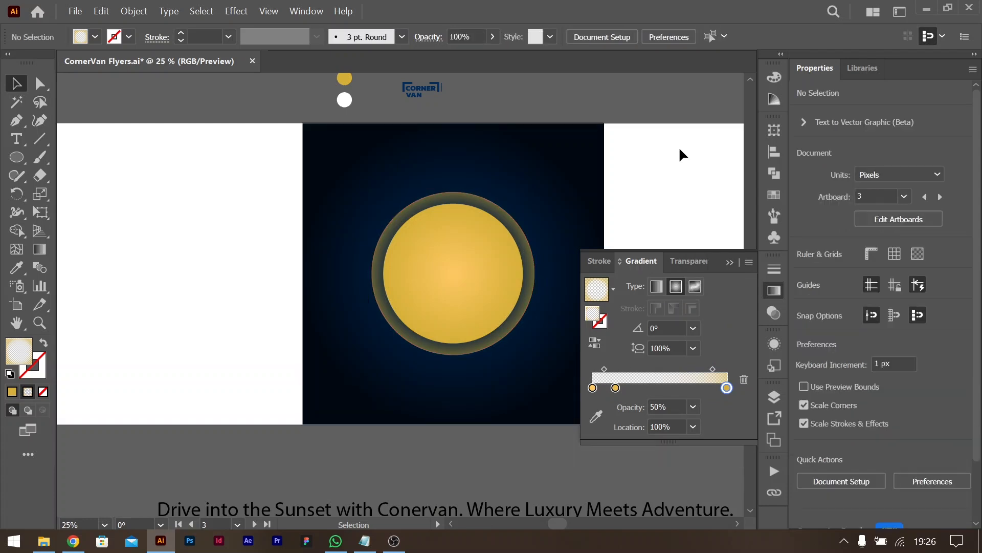
# Step: Lower the 584 px circle's outermost gradient stop to 20% opacity
pyautogui.click(491, 213)
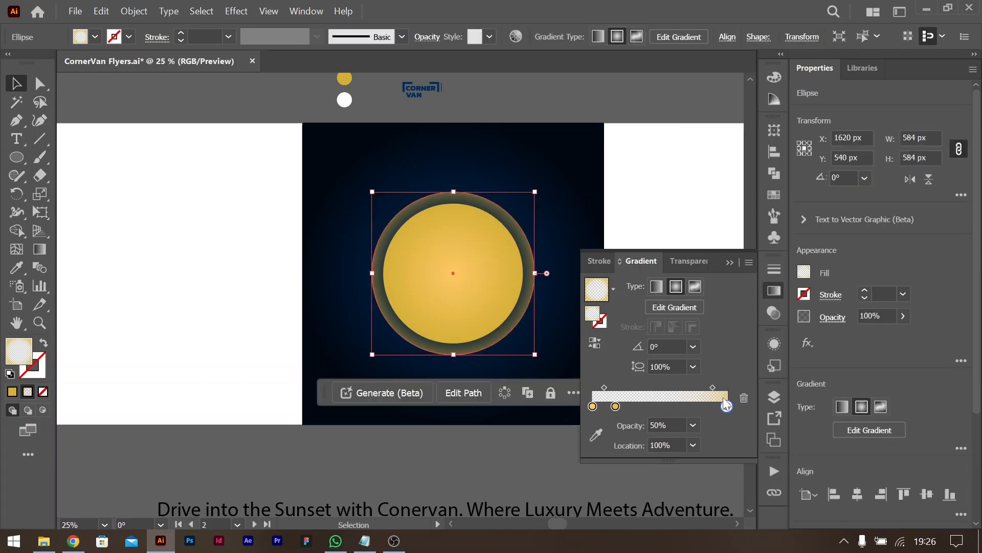
pyautogui.click(693, 425)
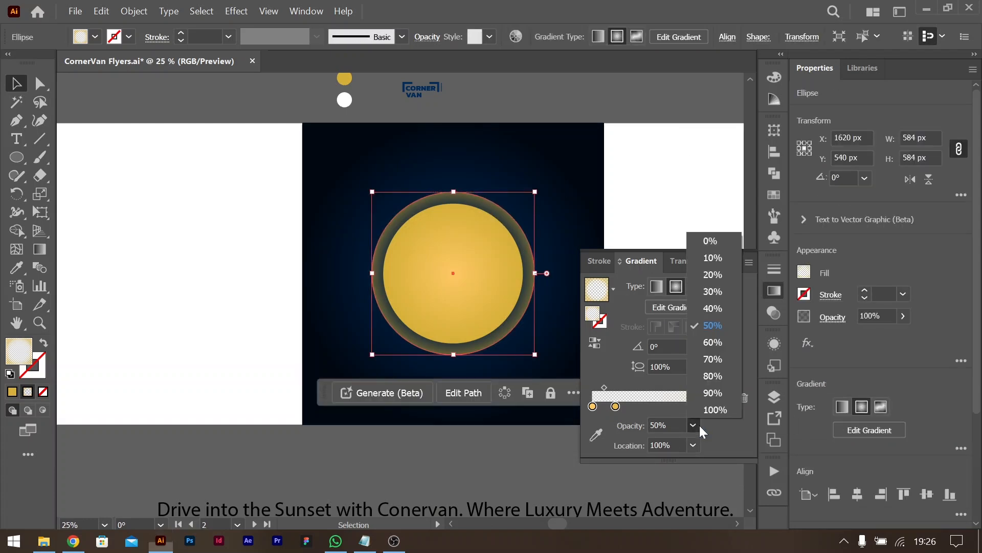
pyautogui.click(716, 274)
pyautogui.click(678, 156)
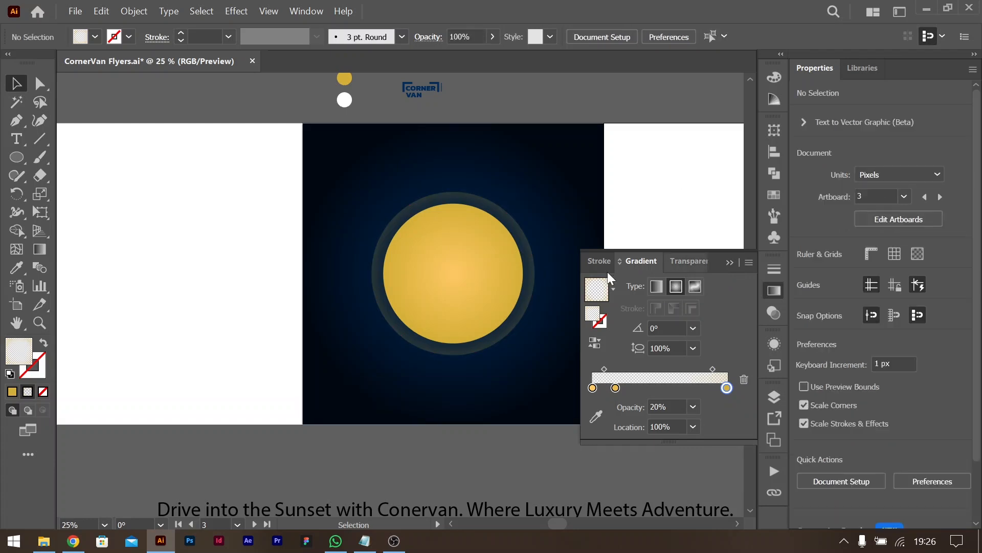
# Step: Send the faint 584 px circle one level back so it sits behind the solid gold circle
pyautogui.click(529, 284)
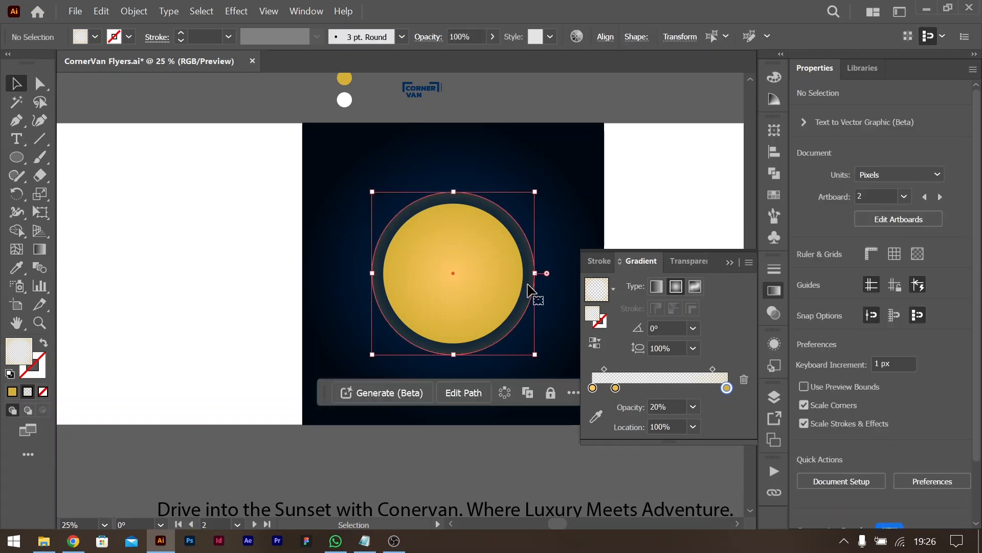
pyautogui.doubleClick(656, 189)
pyautogui.click(477, 261)
pyautogui.hotkey('ctrl', '[')
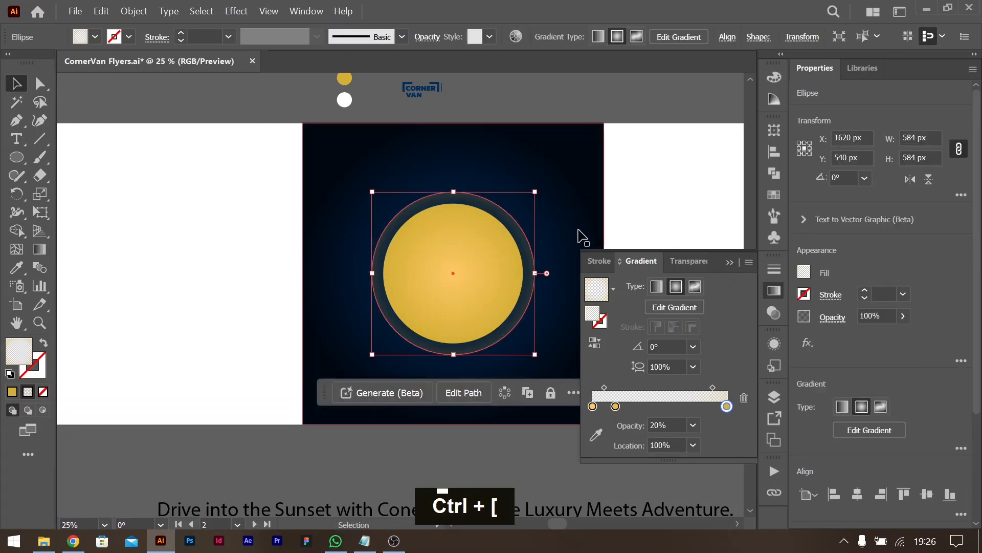
# Step: Shrink the solid gold circle to about 434 px around its centre and set its outer gradient stop to 50% opacity
pyautogui.click(465, 269)
pyautogui.moveTo(523, 273); pyautogui.dragTo(514, 273)
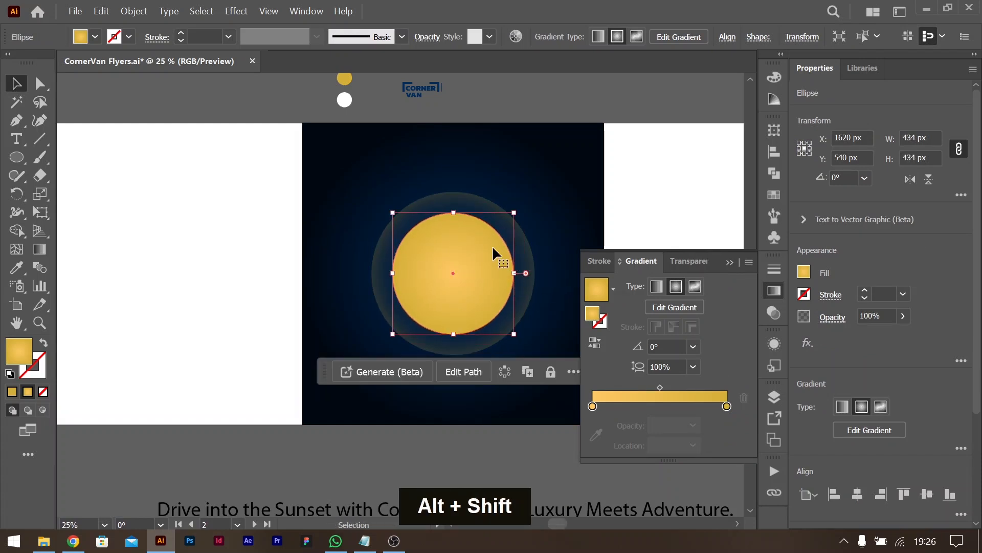
pyautogui.click(728, 406)
pyautogui.click(692, 424)
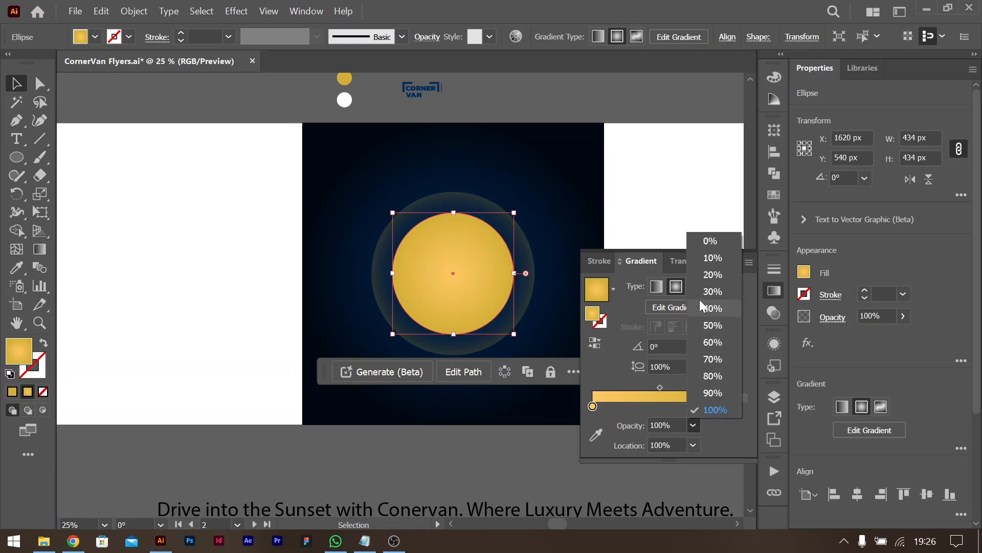
pyautogui.click(711, 325)
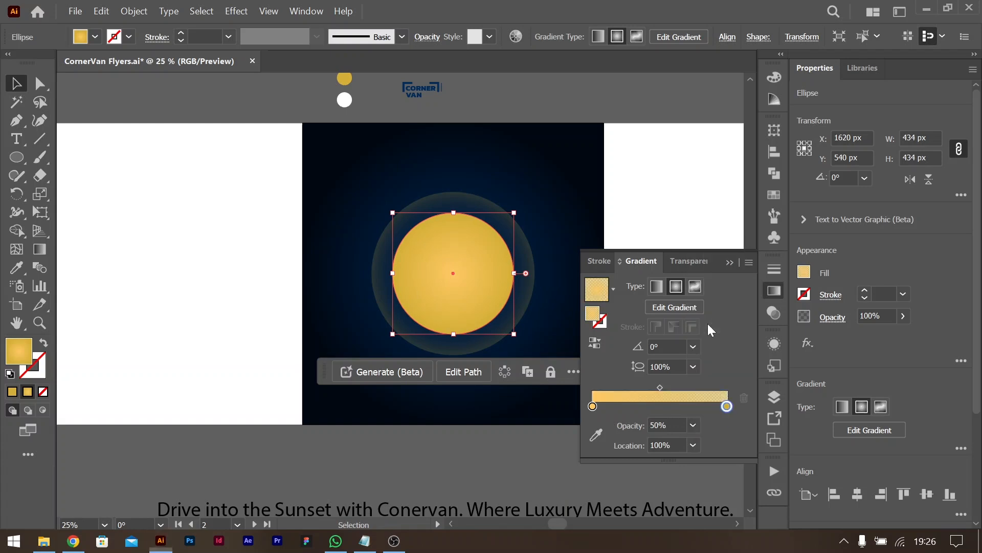
pyautogui.click(669, 189)
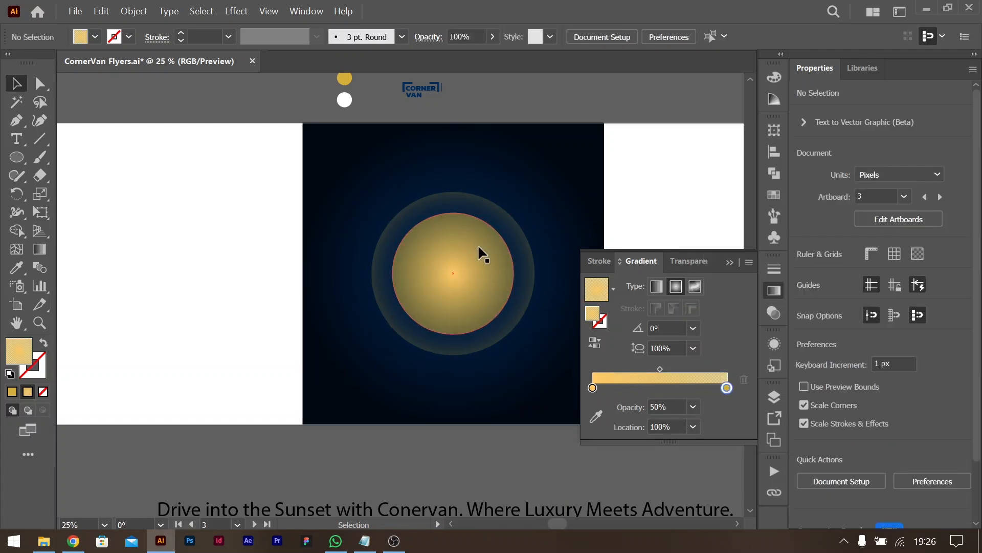
# Step: Enlarge the inner gold circle to about 486 px around its centre
pyautogui.click(513, 267)
pyautogui.keyDown('shift'); pyautogui.click(514, 273); pyautogui.keyUp('shift')
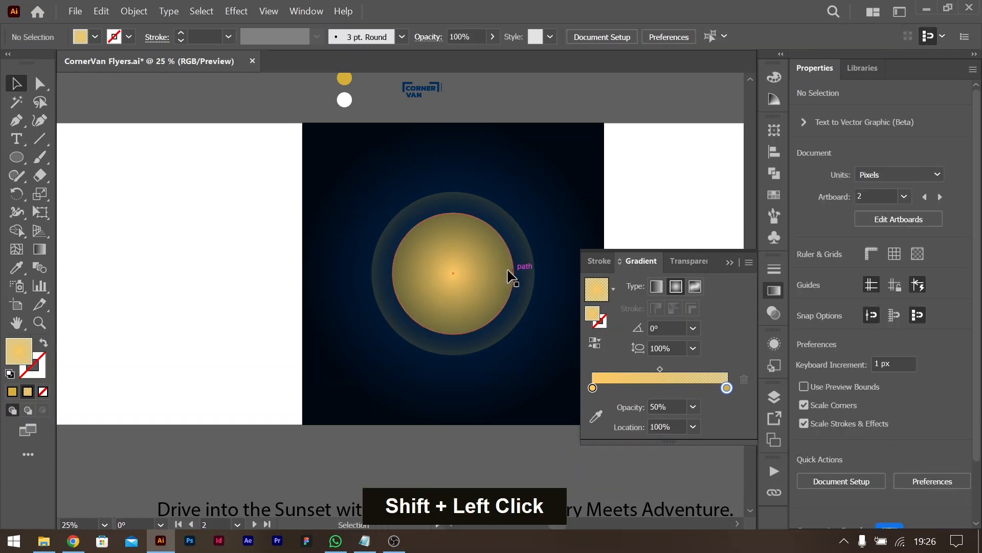
pyautogui.keyDown('shift'); pyautogui.click(514, 276); pyautogui.keyUp('shift')
pyautogui.keyDown('shift'); pyautogui.click(515, 277); pyautogui.keyUp('shift')
pyautogui.click(513, 274)
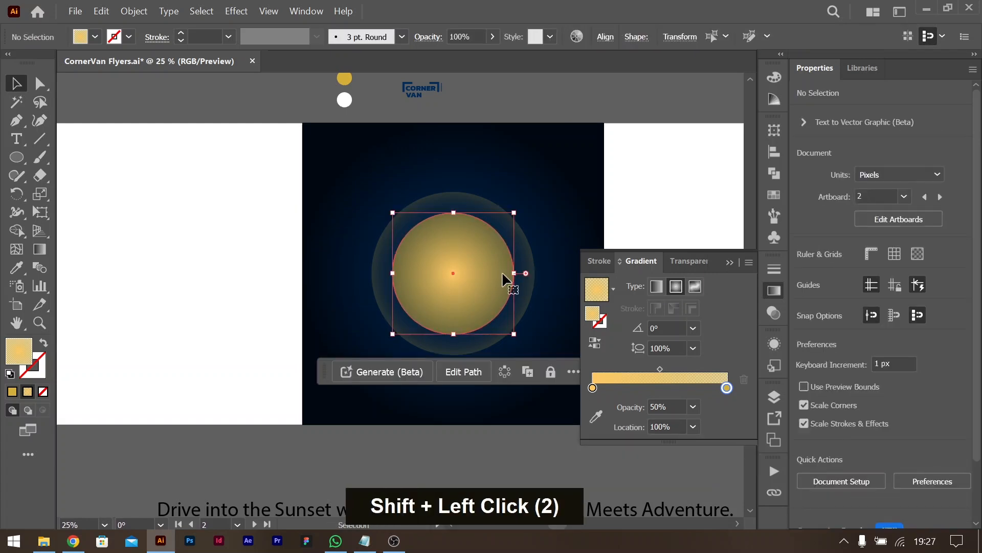
pyautogui.moveTo(514, 274); pyautogui.dragTo(523, 275)
pyautogui.click(655, 176)
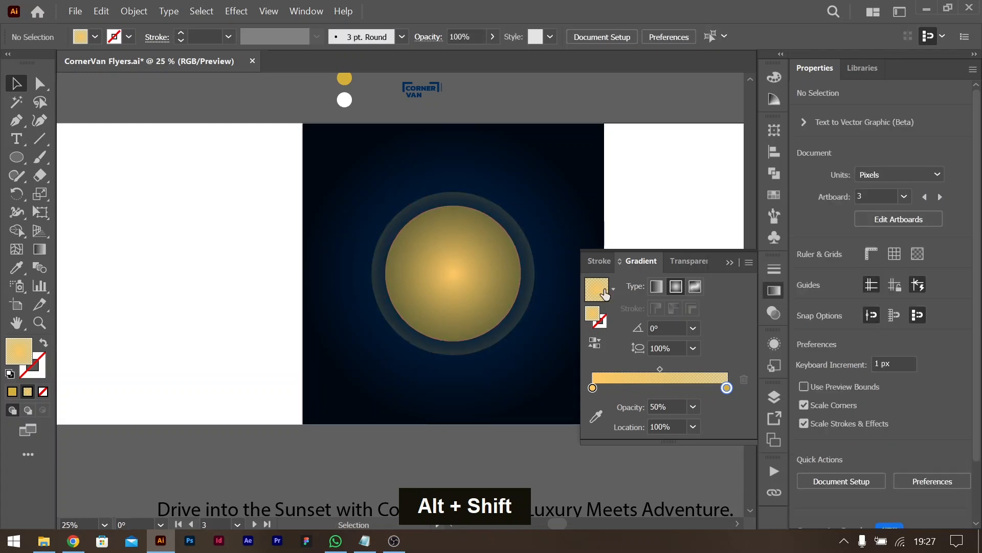
pyautogui.moveTo(730, 391); pyautogui.dragTo(729, 391)
pyautogui.click(693, 406)
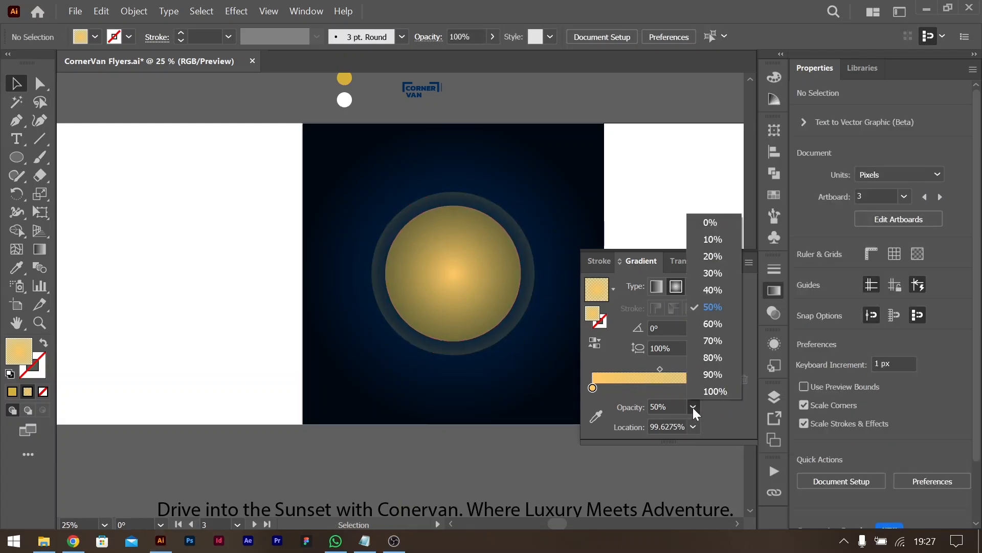
pyautogui.click(710, 225)
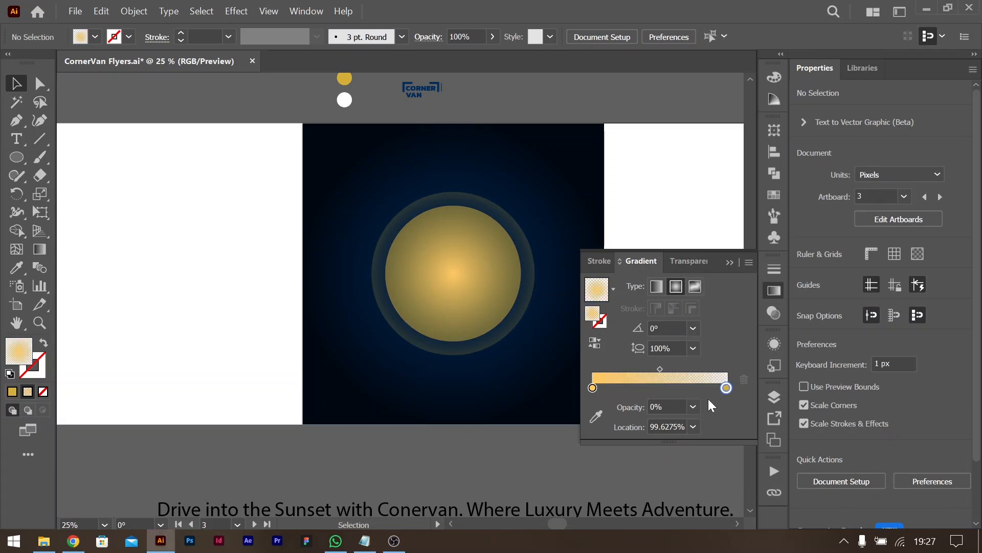
pyautogui.click(693, 408)
pyautogui.click(713, 223)
# Step: Set the inner gold circle's outer gradient stop to 0% opacity so its edge fades out
pyautogui.click(499, 254)
pyautogui.click(694, 425)
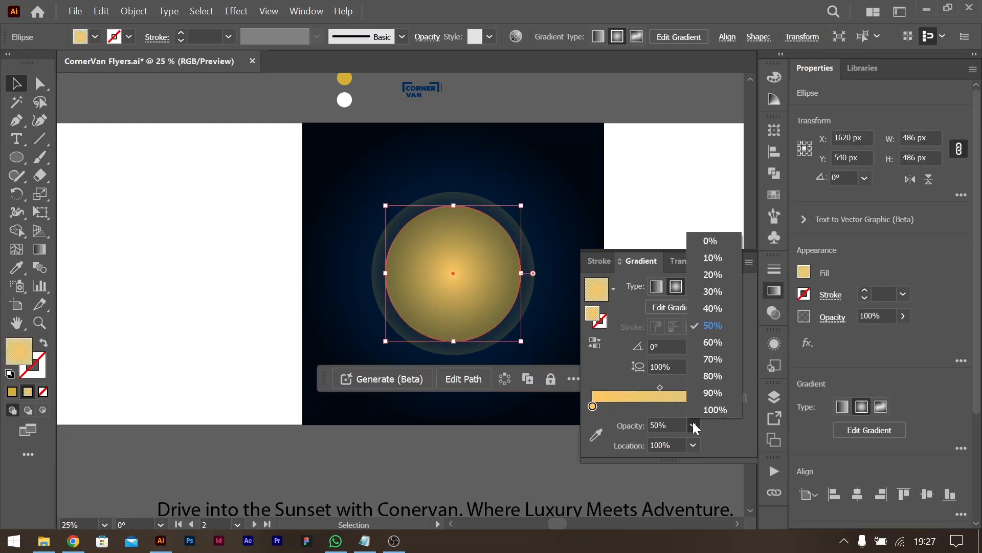
pyautogui.click(708, 239)
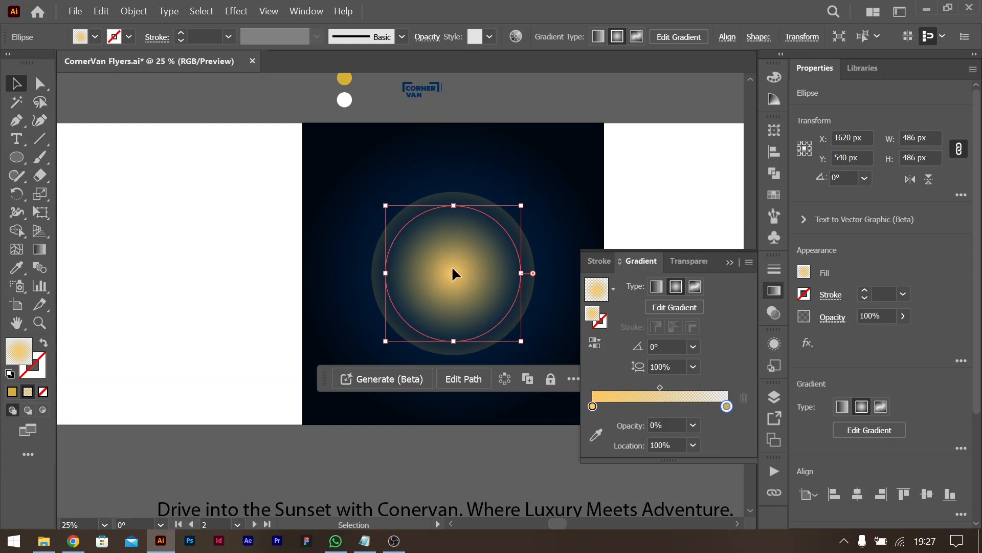
# Step: Stretch the inner circle's radial gradient vertically to an aspect ratio of about 120% and pull its radius slightly inward
pyautogui.press('g')
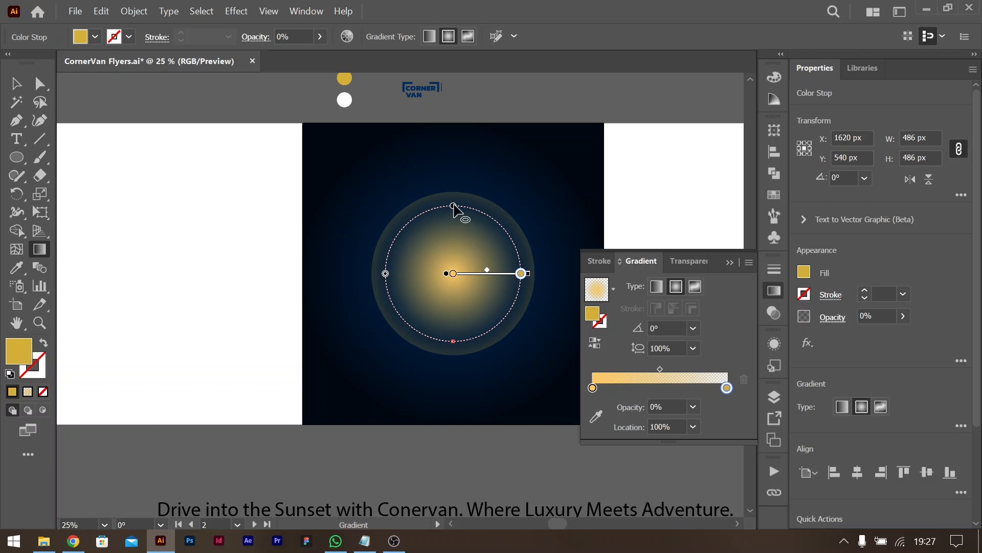
pyautogui.moveTo(453, 206); pyautogui.dragTo(453, 192)
pyautogui.moveTo(386, 273)
pyautogui.mouseDown()
pyautogui.moveTo(372, 275)
pyautogui.moveTo(397, 274)
pyautogui.mouseUp()
pyautogui.click(16, 83)
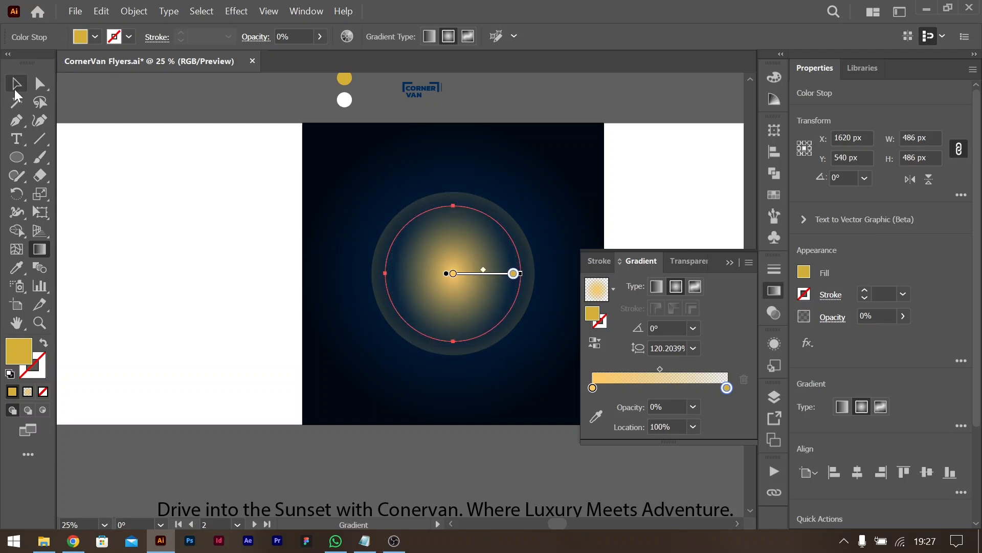
pyautogui.doubleClick(556, 158)
pyautogui.click(640, 143)
# Step: Adjust the inner circle's radial gradient to a nearly round aspect ratio of about 102%
pyautogui.click(416, 295)
pyautogui.press('g')
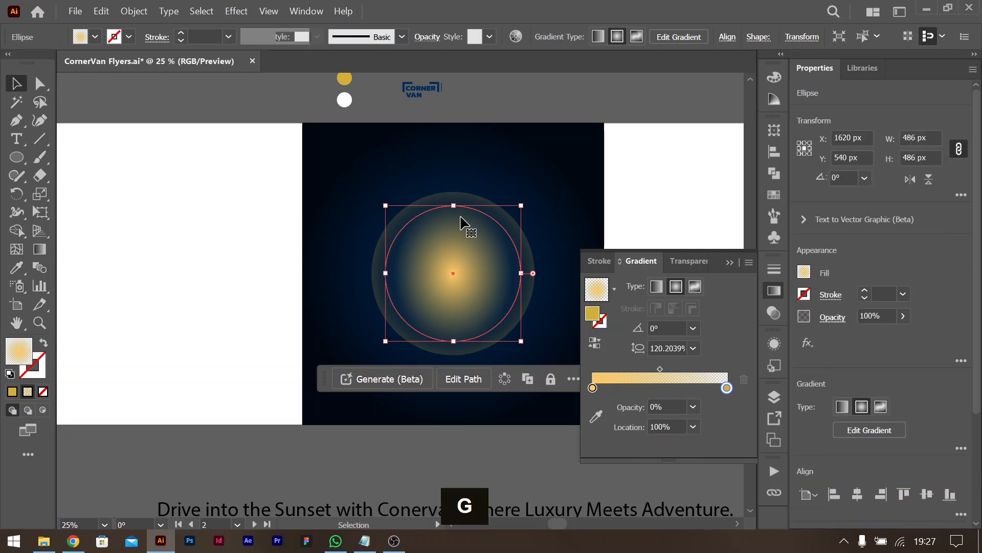
pyautogui.moveTo(453, 202); pyautogui.dragTo(453, 212)
# Step: Try redrawing the inner circle's gradient diagonally from upper right to lower left, and undo it
pyautogui.moveTo(510, 253); pyautogui.dragTo(396, 294)
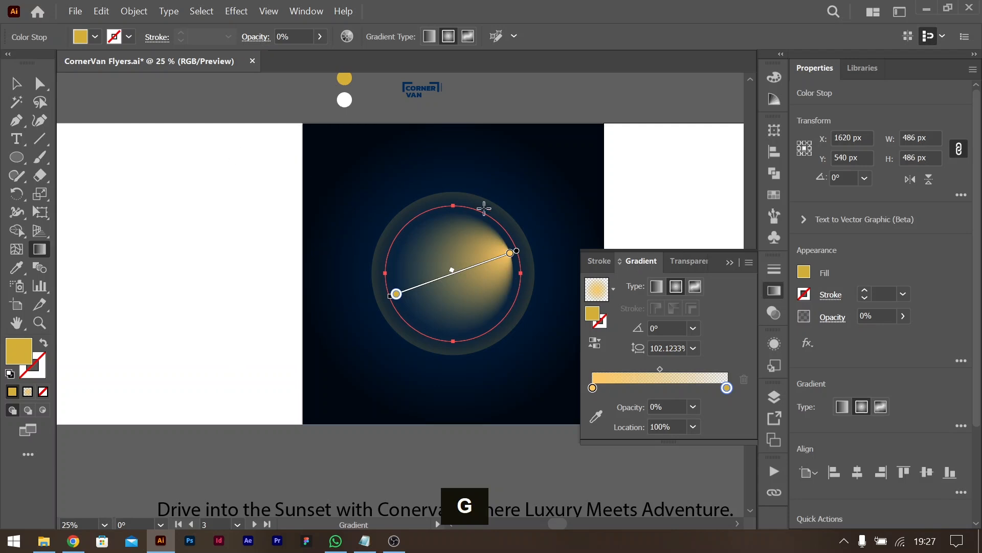
pyautogui.hotkey('ctrl', 'z')
pyautogui.click(16, 83)
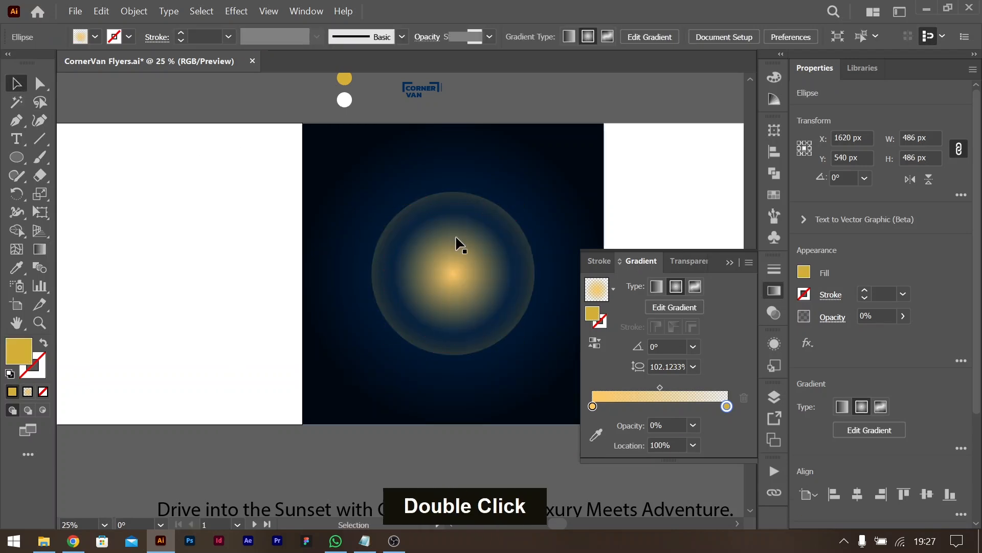
pyautogui.click(365, 235)
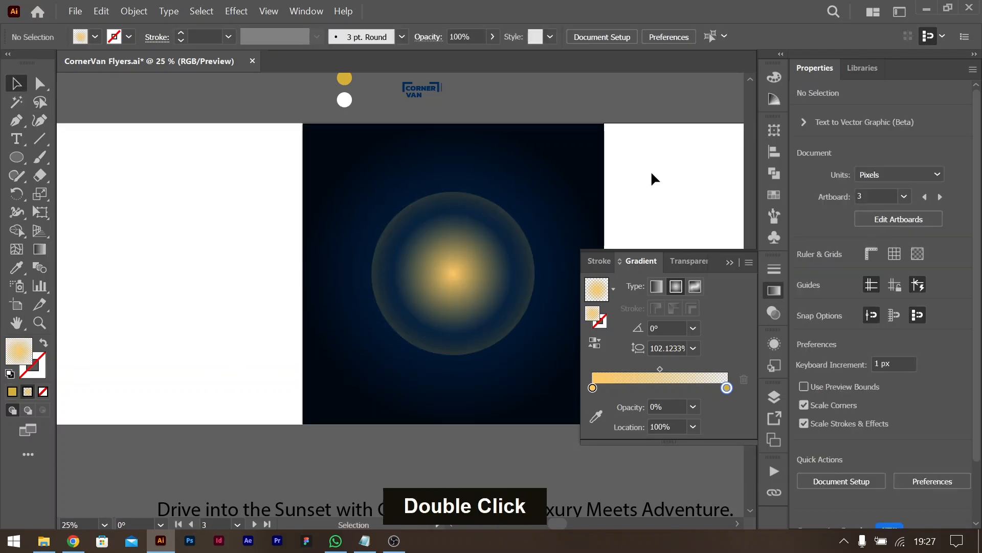
# Step: Add an in-place copy of the glowing inner circle in front and enlarge it to about 732 px around its centre
pyautogui.click(522, 247)
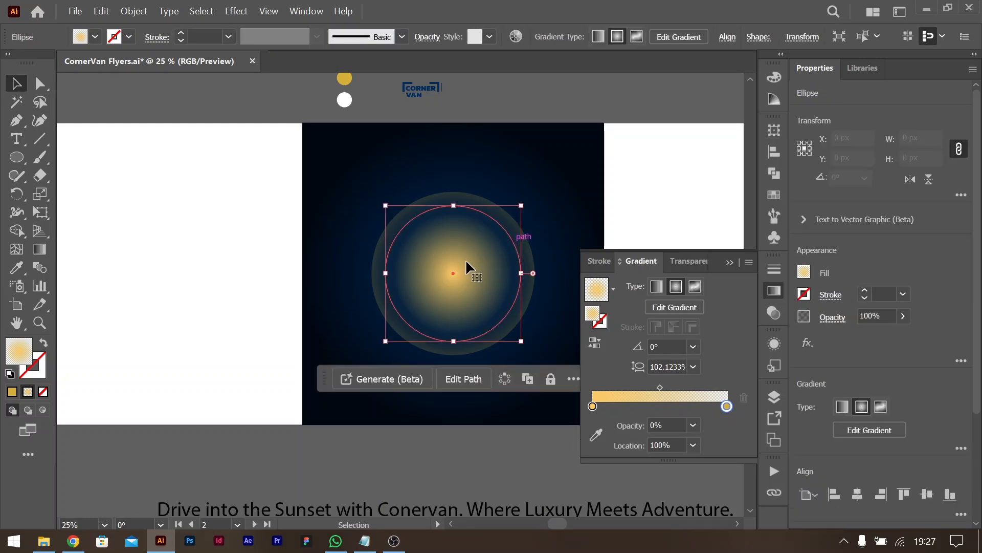
pyautogui.hotkey('ctrl', 'c')
pyautogui.hotkey('ctrl', 'f')
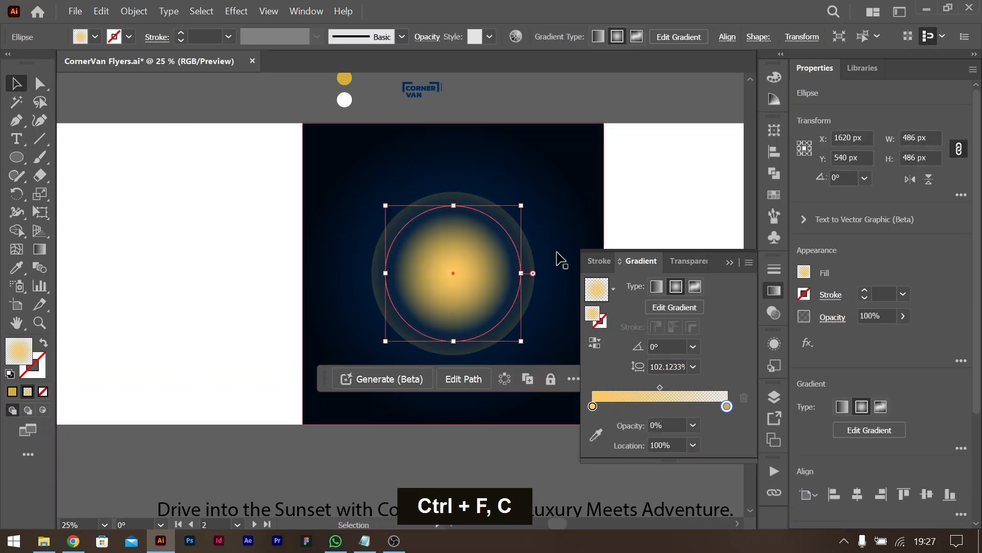
pyautogui.moveTo(526, 277); pyautogui.dragTo(558, 276)
pyautogui.click(640, 189)
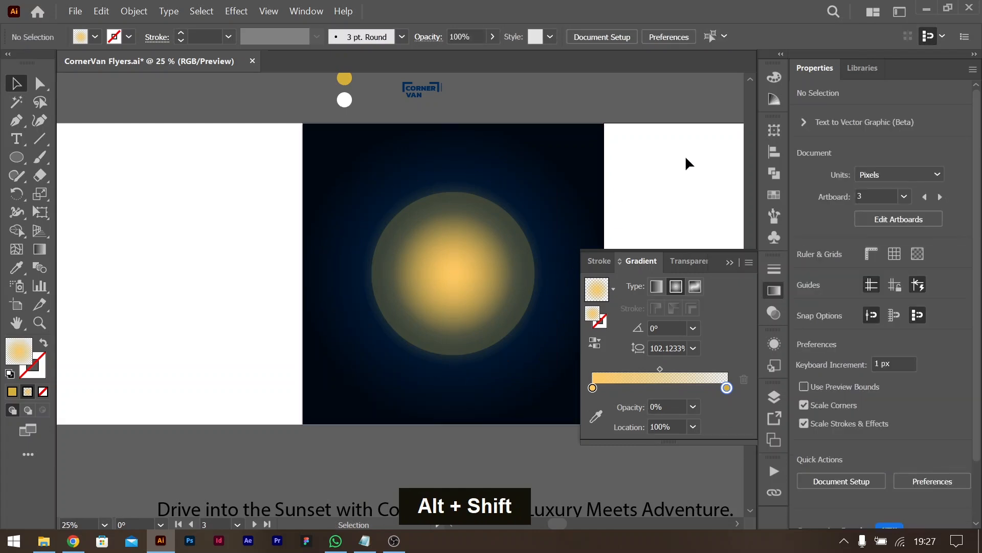
# Step: Add an in-place copy of the 732 px glow circle in front and set the copy's blend mode to Overlay
pyautogui.click(523, 230)
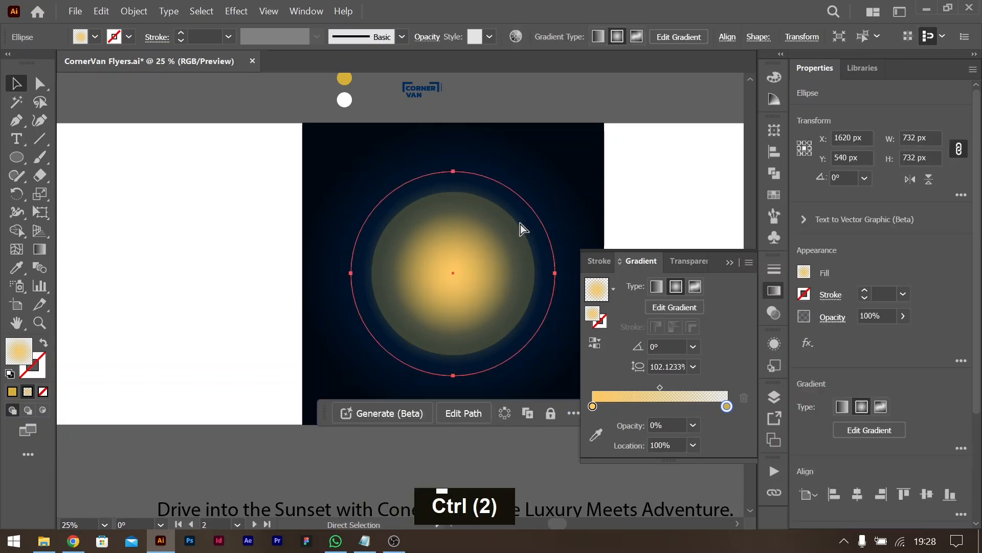
pyautogui.hotkey('ctrl', 'c')
pyautogui.hotkey('ctrl', 'f')
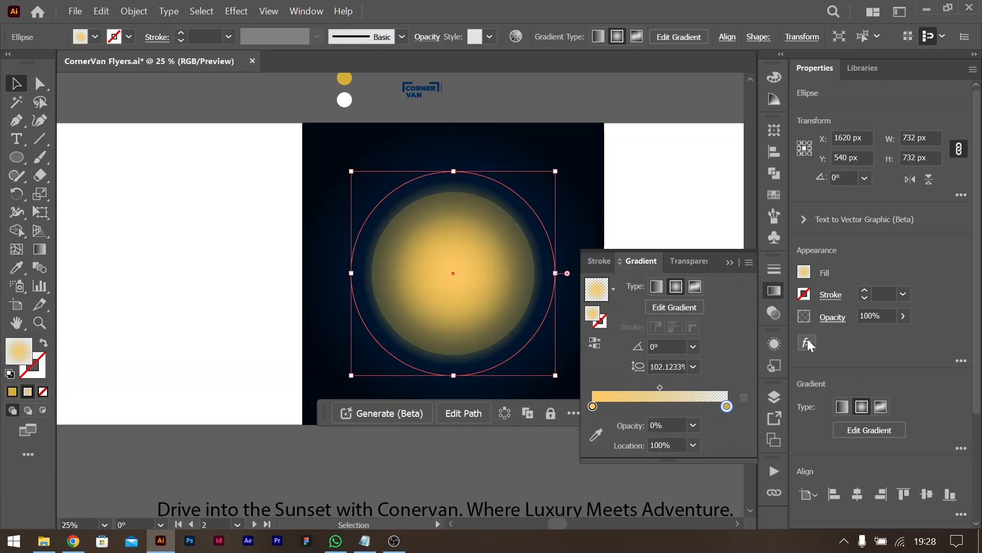
pyautogui.click(733, 345)
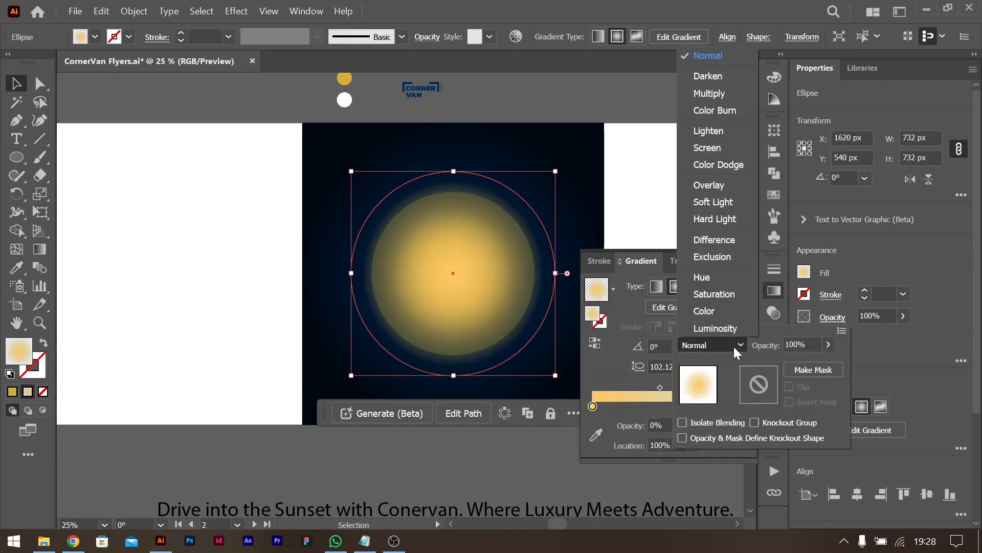
pyautogui.click(729, 204)
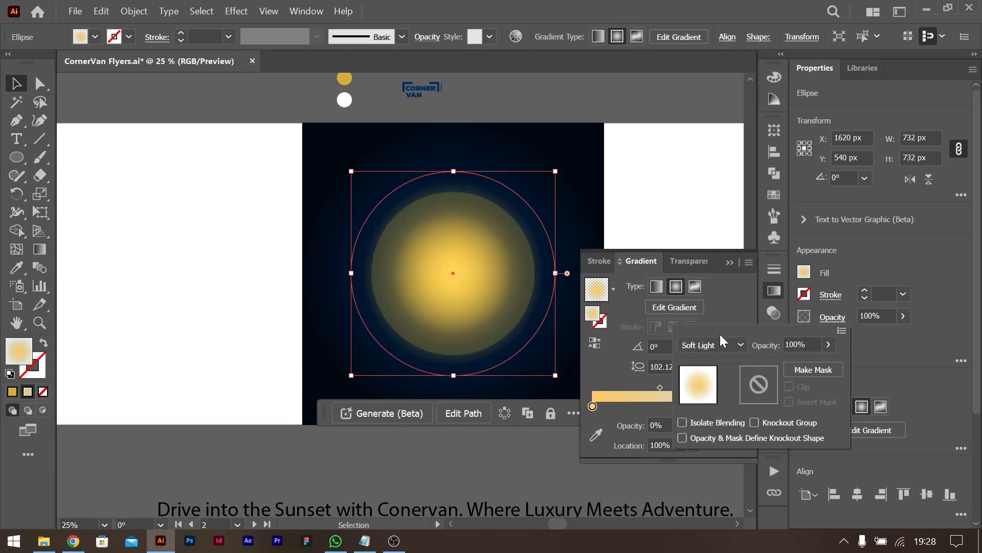
pyautogui.click(720, 339)
pyautogui.click(719, 186)
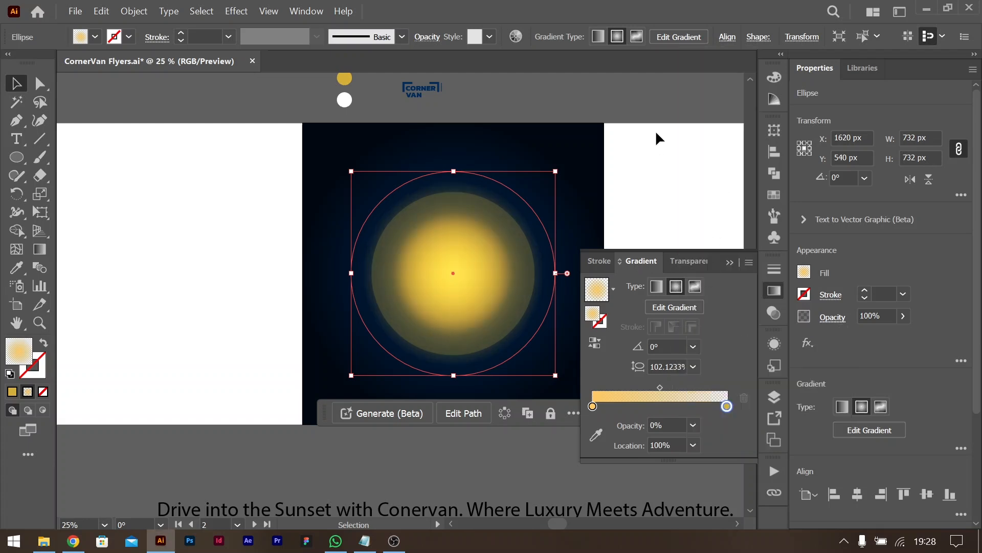
pyautogui.doubleClick(659, 196)
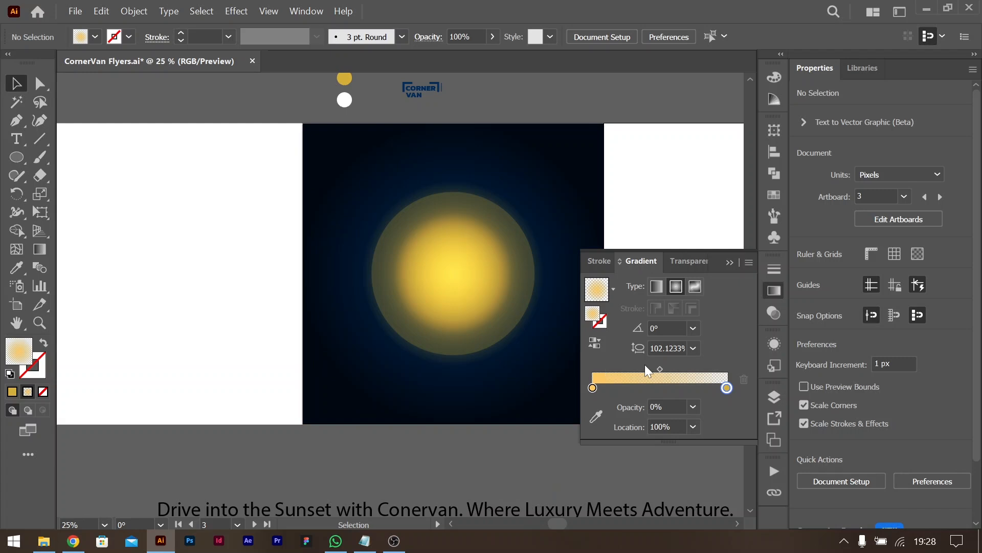
# Step: Draw a rectangle 1080 × 297 px across the full width of the second artboard's lower edge
pyautogui.click(730, 263)
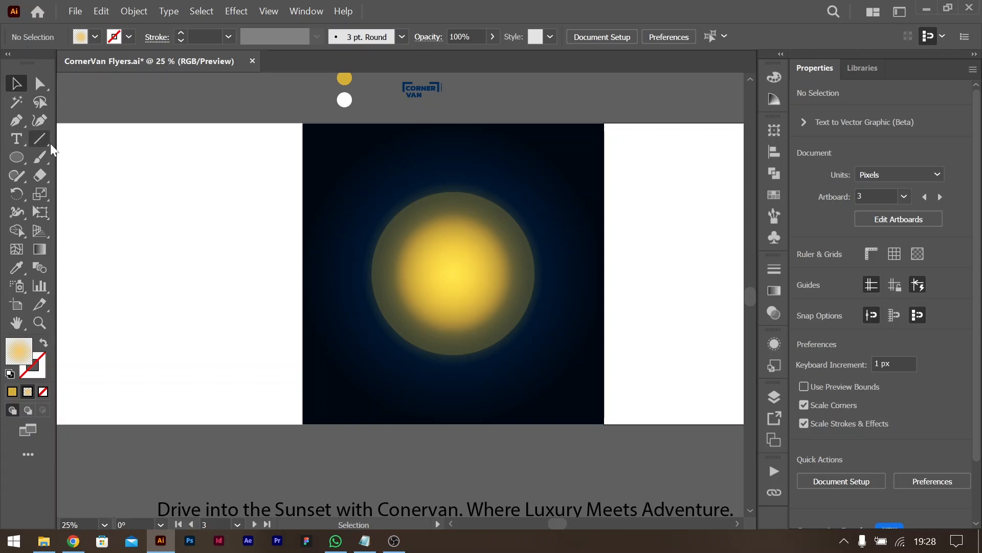
pyautogui.rightClick(20, 158)
pyautogui.click(56, 159)
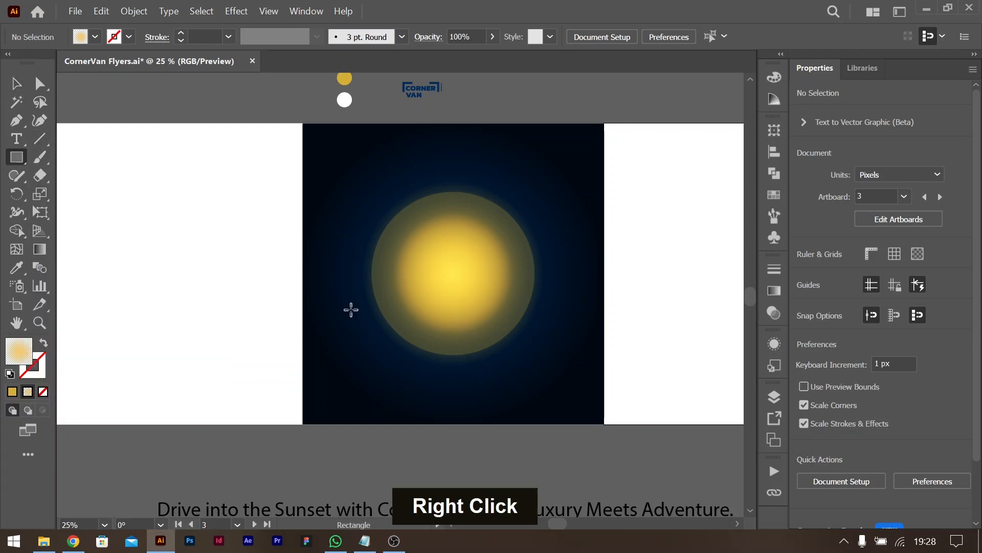
pyautogui.moveTo(303, 342); pyautogui.dragTo(604, 423)
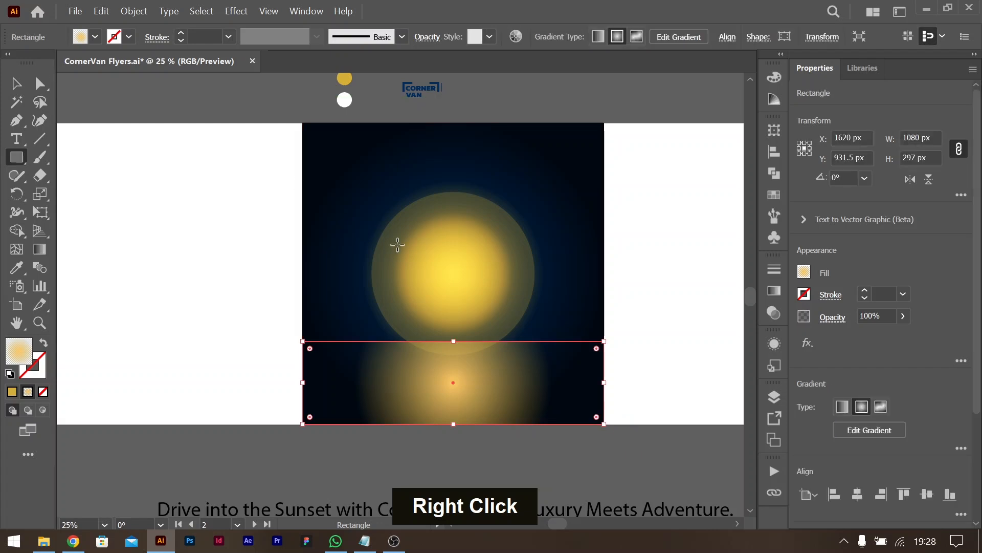
# Step: Fill the rectangle with the navy sampled from the palette circle and darken it by lowering its brightness
pyautogui.scroll(3, 472, 292)
pyautogui.scroll(1, 472, 292)
pyautogui.press('i')
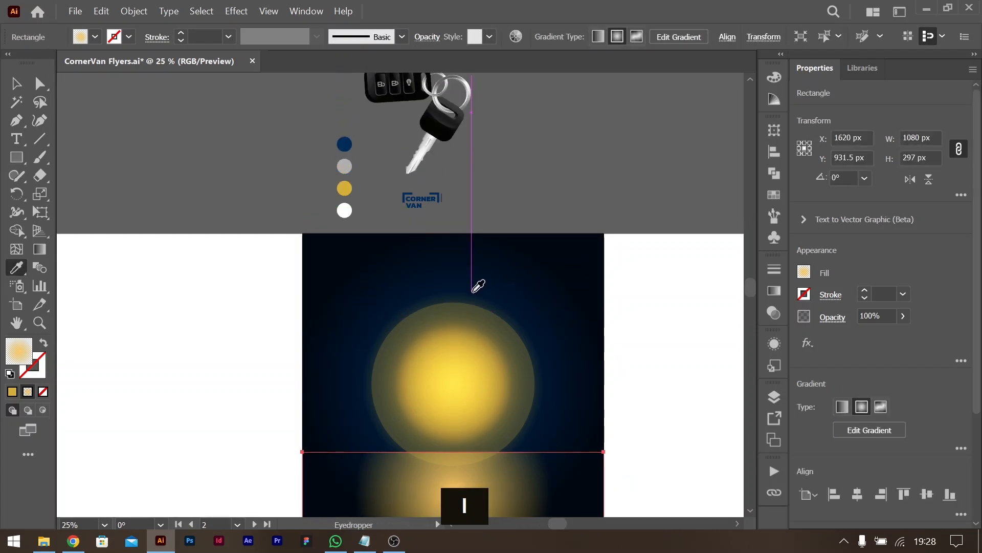
pyautogui.click(346, 143)
pyautogui.click(16, 83)
pyautogui.scroll(-3, 465, 343)
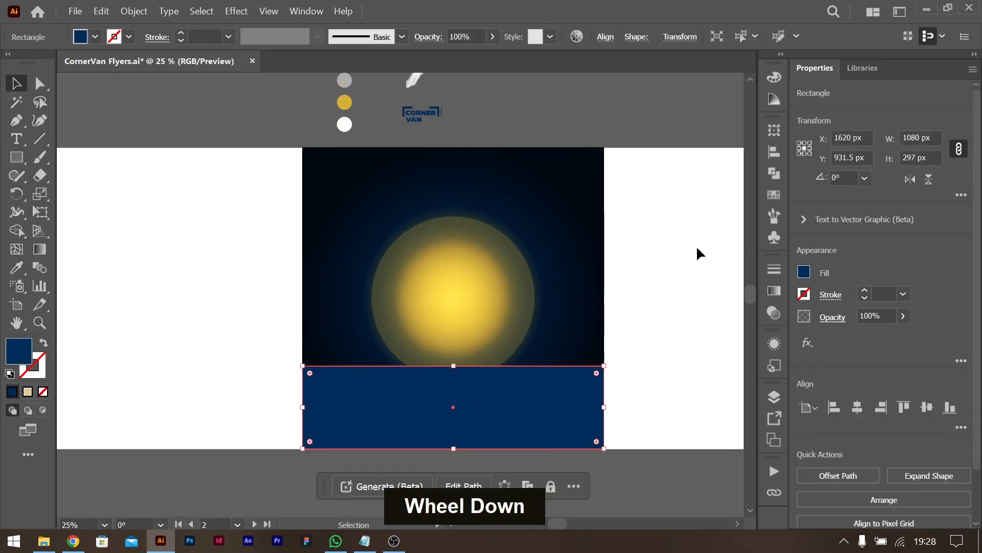
pyautogui.click(803, 274)
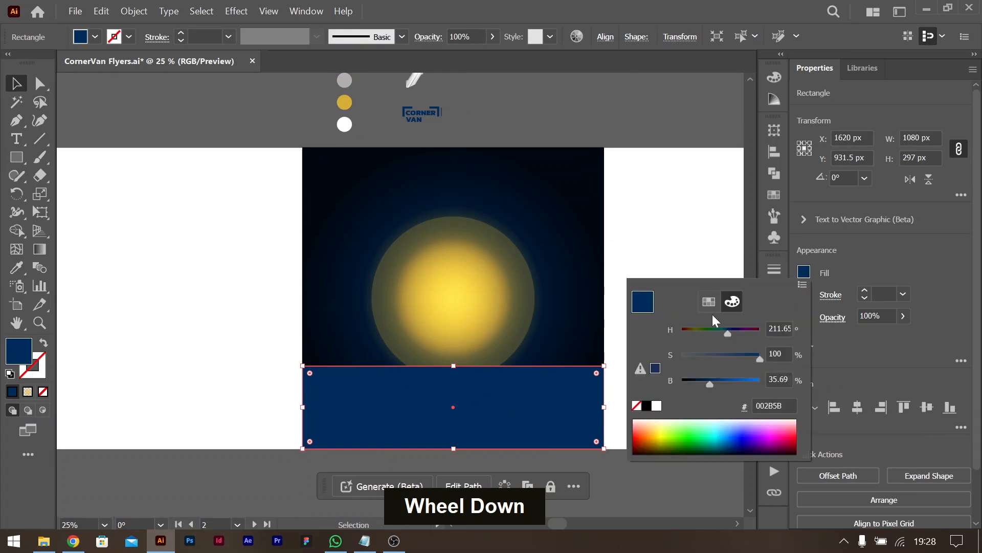
pyautogui.moveTo(714, 385); pyautogui.dragTo(695, 386)
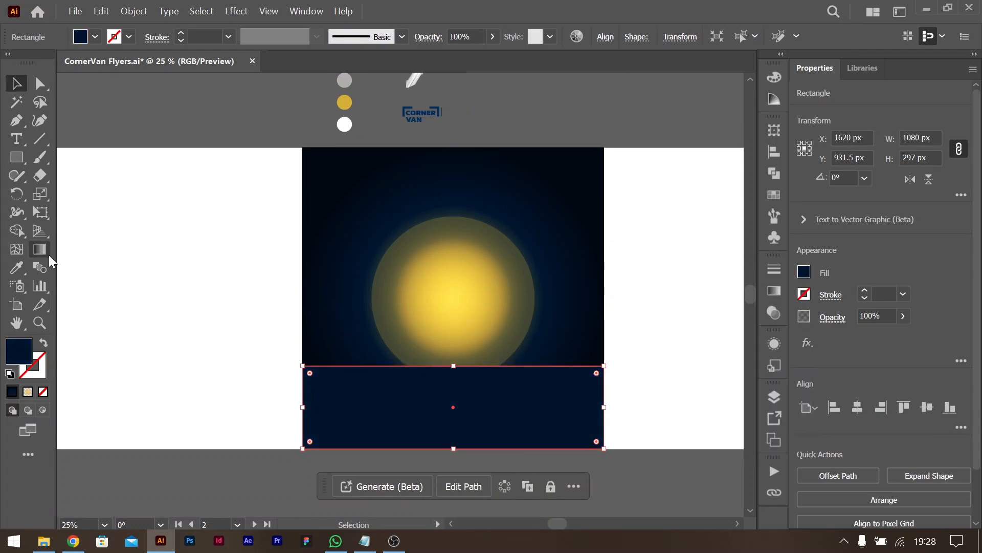
# Step: Free-transform the rectangle: extend it downward to about 333 px high and widen its upper edge in perspective to about 1298 px
pyautogui.rightClick(40, 193)
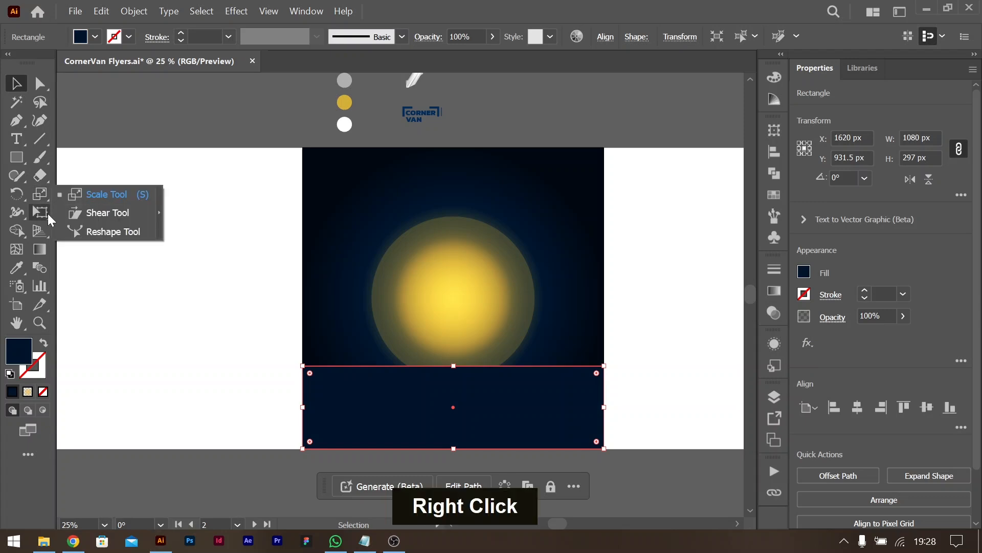
pyautogui.rightClick(47, 210)
pyautogui.click(103, 210)
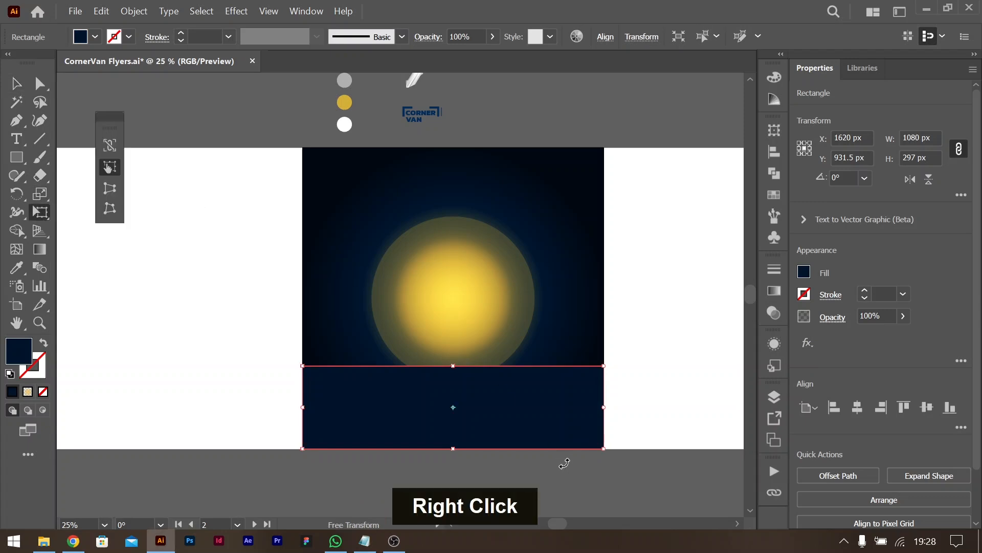
pyautogui.moveTo(454, 448); pyautogui.dragTo(453, 459)
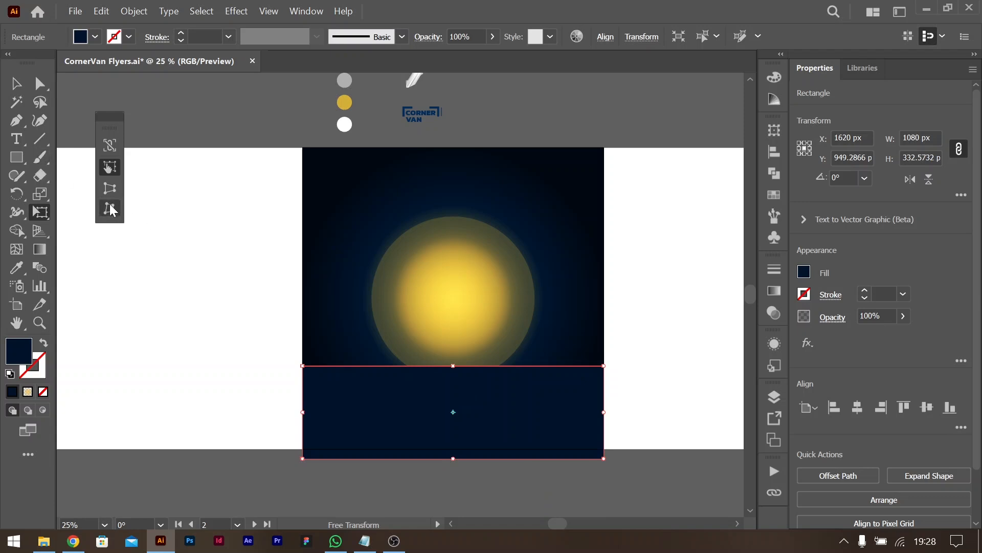
pyautogui.click(106, 188)
pyautogui.moveTo(304, 367); pyautogui.dragTo(272, 381)
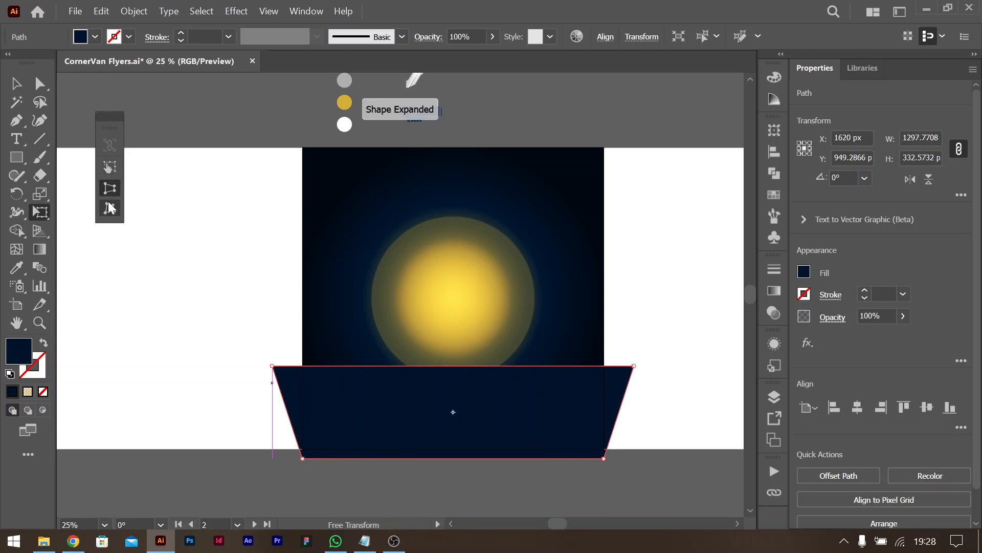
# Step: Free-distort the shape's corners into a ground trapezoid about 1473 × 299 px, its narrow upper edge spanning the artboard and its wider base beyond it
pyautogui.click(110, 206)
pyautogui.moveTo(303, 457); pyautogui.dragTo(271, 463)
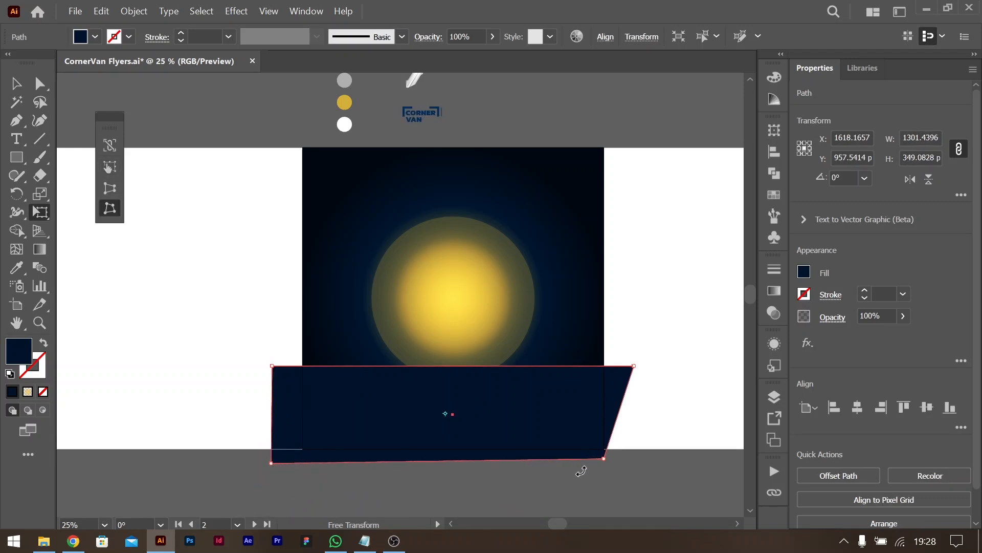
pyautogui.moveTo(604, 459); pyautogui.dragTo(675, 474)
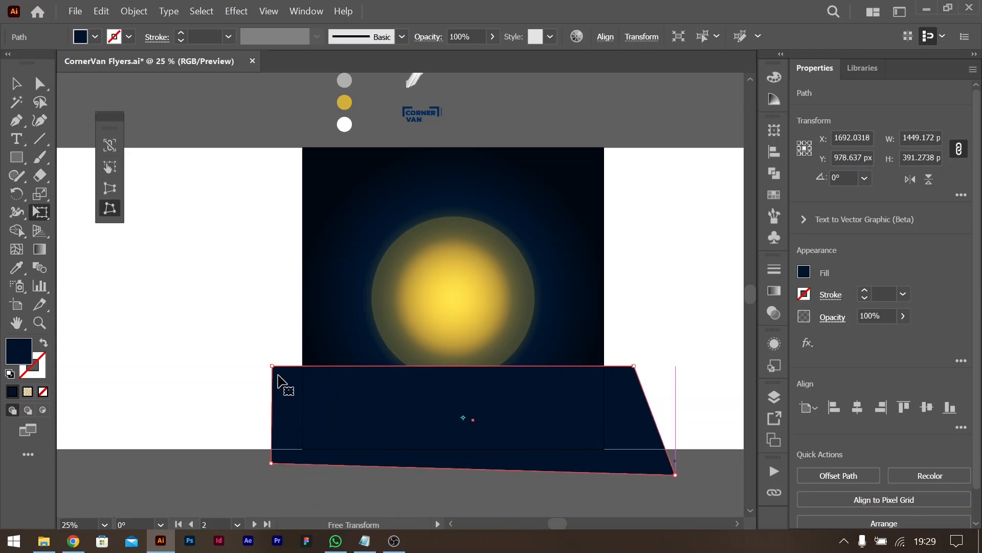
pyautogui.moveTo(271, 367); pyautogui.dragTo(304, 390)
pyautogui.moveTo(634, 368); pyautogui.dragTo(603, 388)
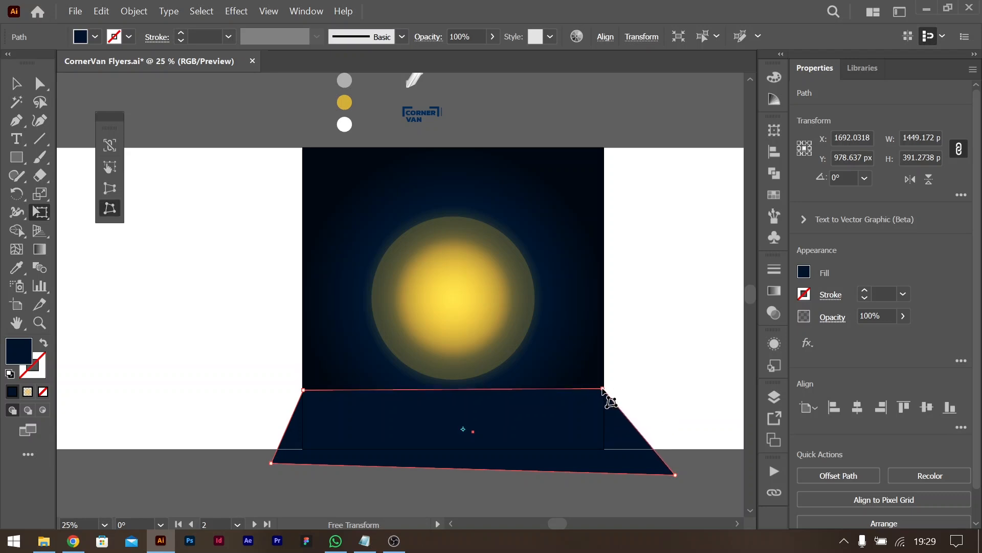
pyautogui.moveTo(272, 464); pyautogui.dragTo(249, 472)
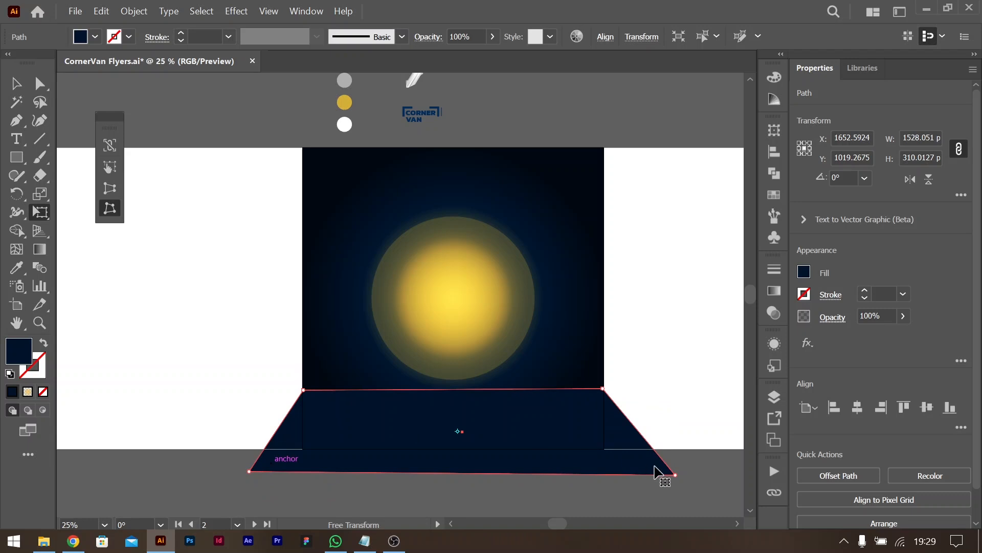
pyautogui.moveTo(672, 474); pyautogui.dragTo(660, 472)
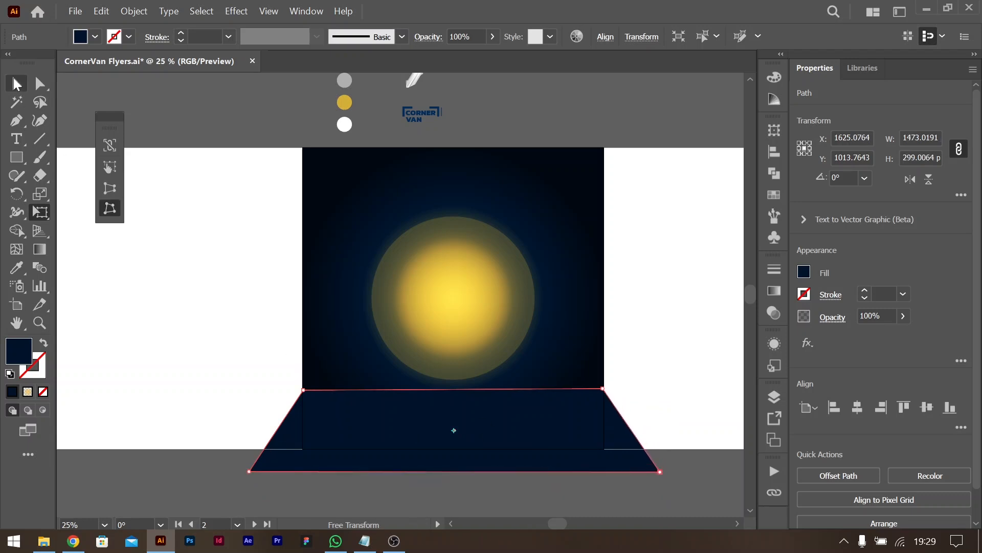
pyautogui.click(17, 84)
pyautogui.click(669, 287)
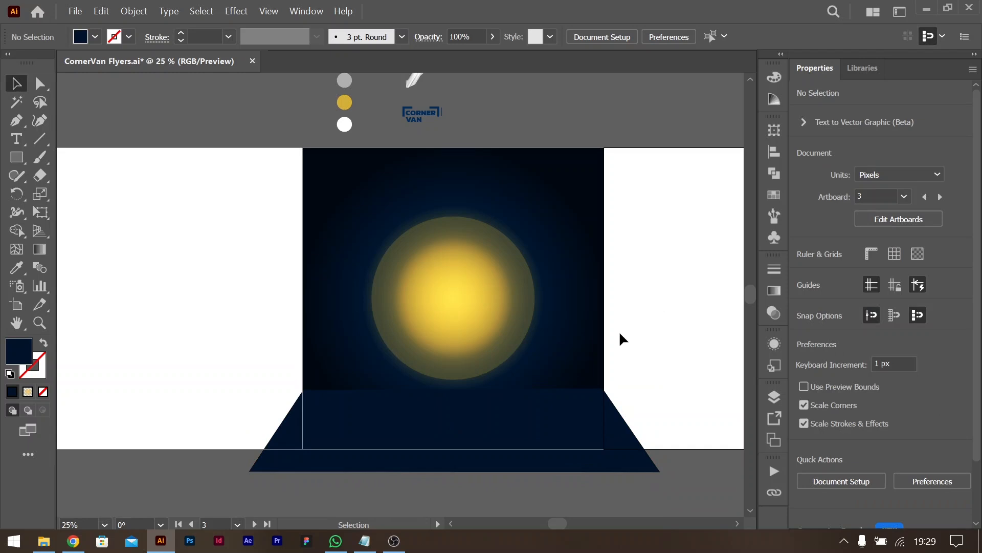
# Step: Apply a linear gradient to the ground trapezoid and colour both end stops with the palette's navy
pyautogui.click(500, 428)
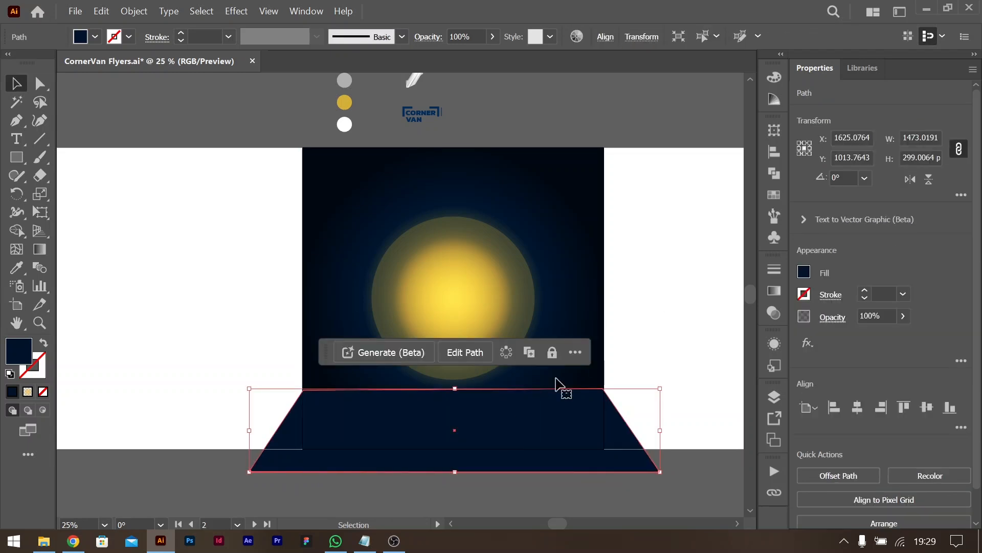
pyautogui.click(774, 290)
pyautogui.click(658, 288)
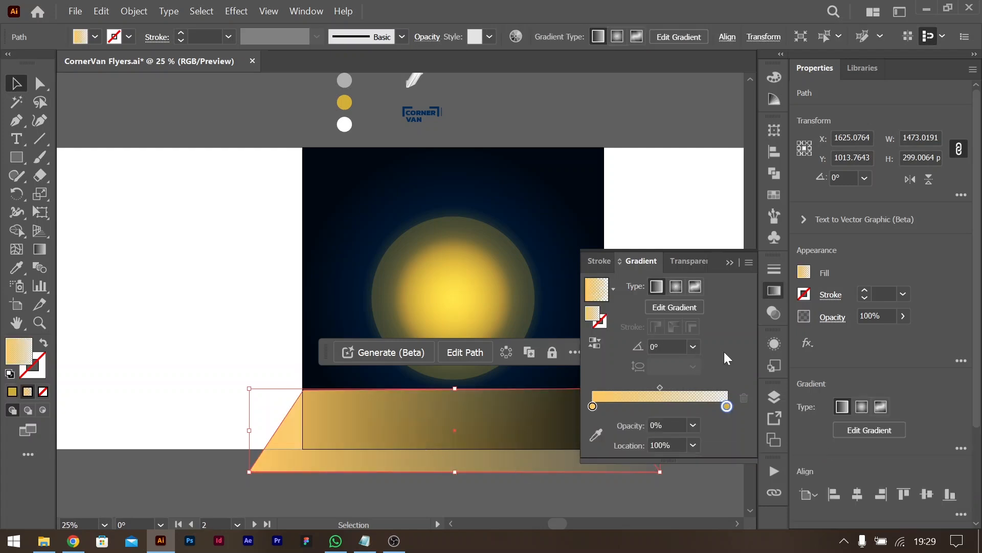
pyautogui.click(594, 406)
pyautogui.click(596, 435)
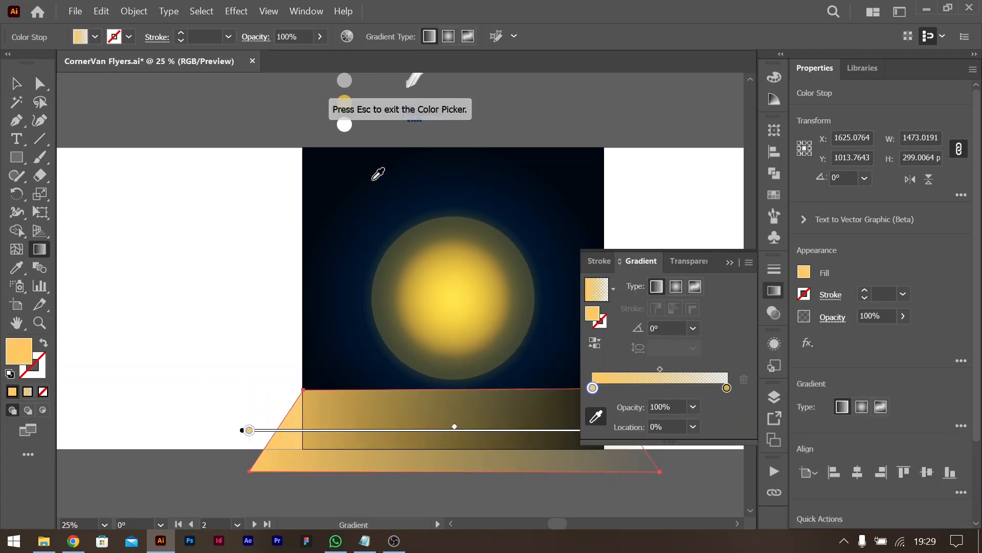
pyautogui.scroll(2, 363, 154)
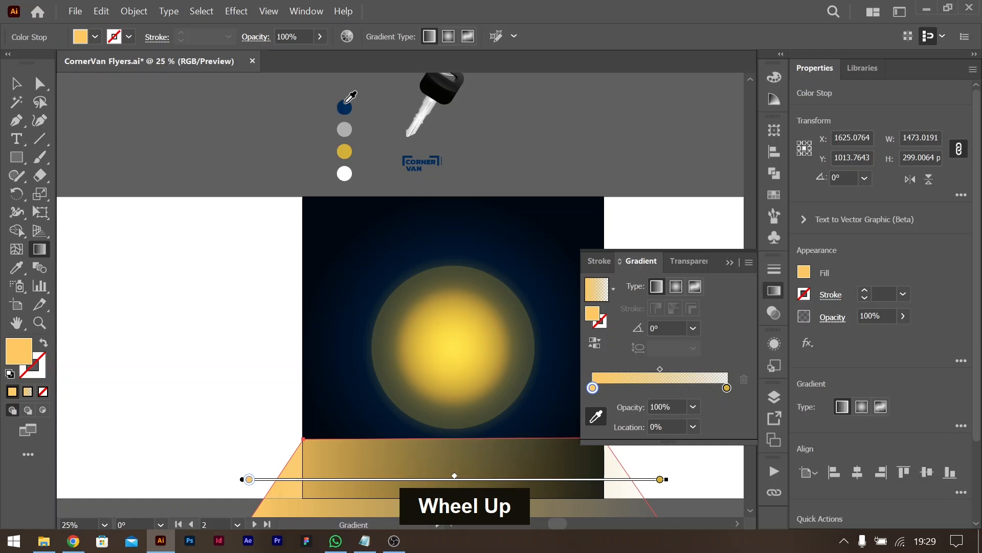
pyautogui.click(344, 107)
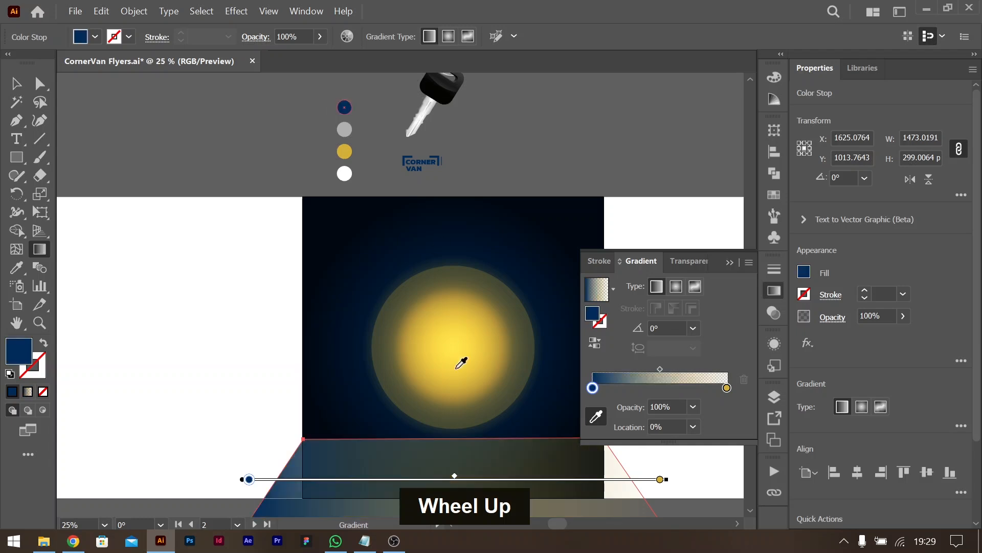
pyautogui.click(660, 479)
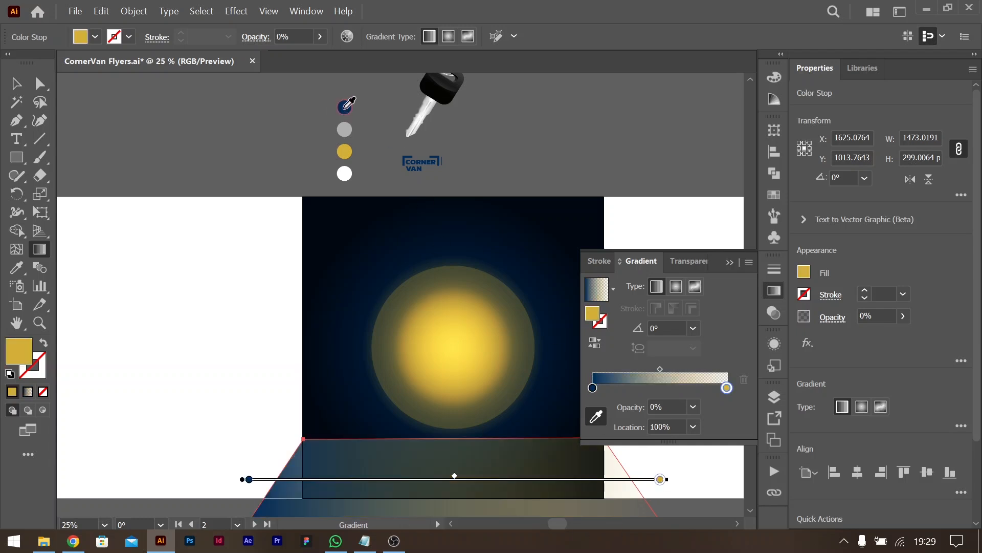
pyautogui.click(345, 107)
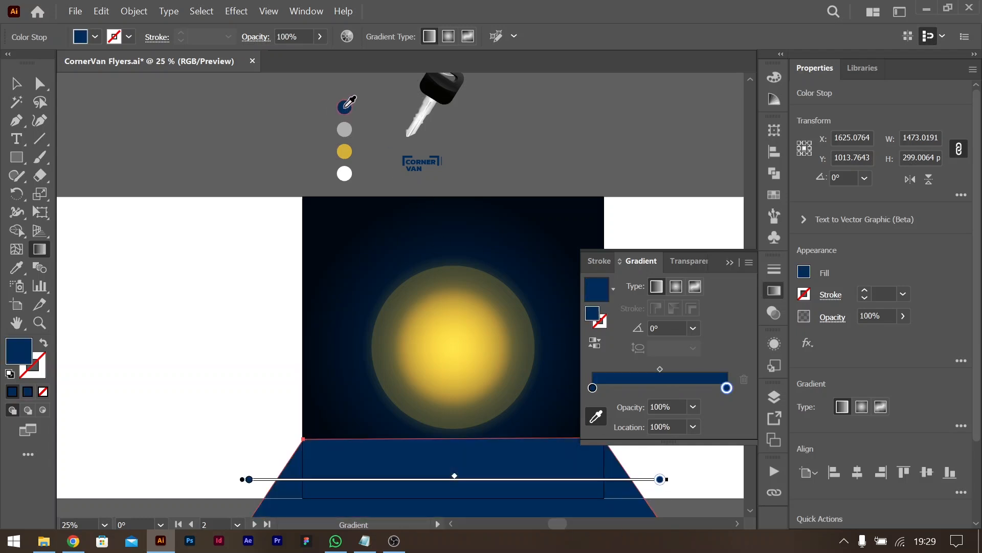
# Step: Darken the ground gradient's start stop to 00050A and its end stop to 001329
pyautogui.doubleClick(592, 388)
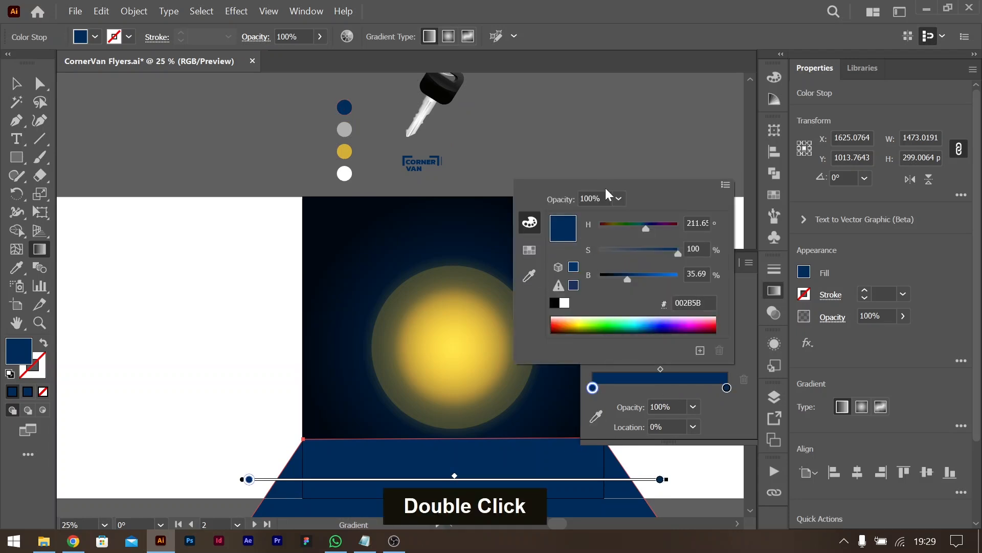
pyautogui.moveTo(626, 280); pyautogui.dragTo(601, 280)
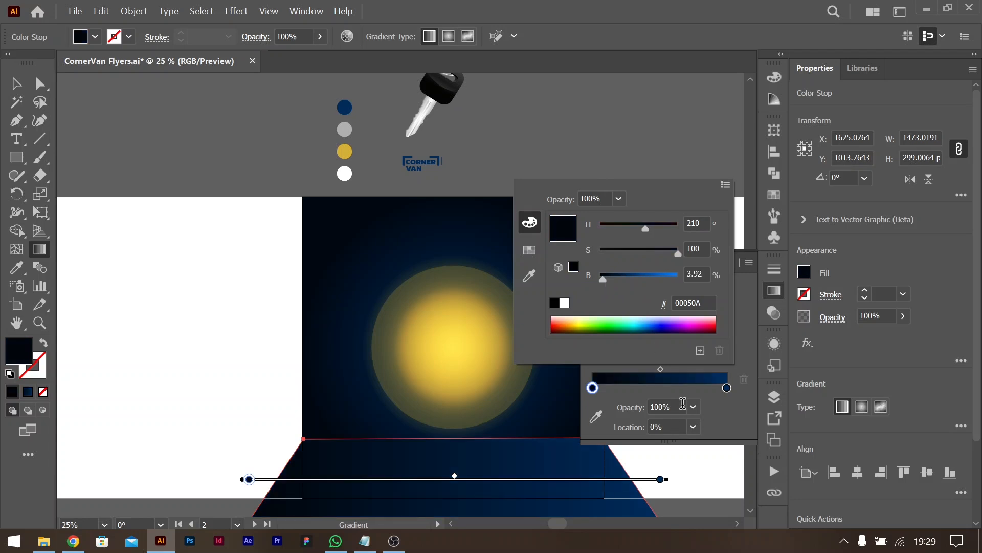
pyautogui.click(727, 388)
pyautogui.doubleClick(727, 388)
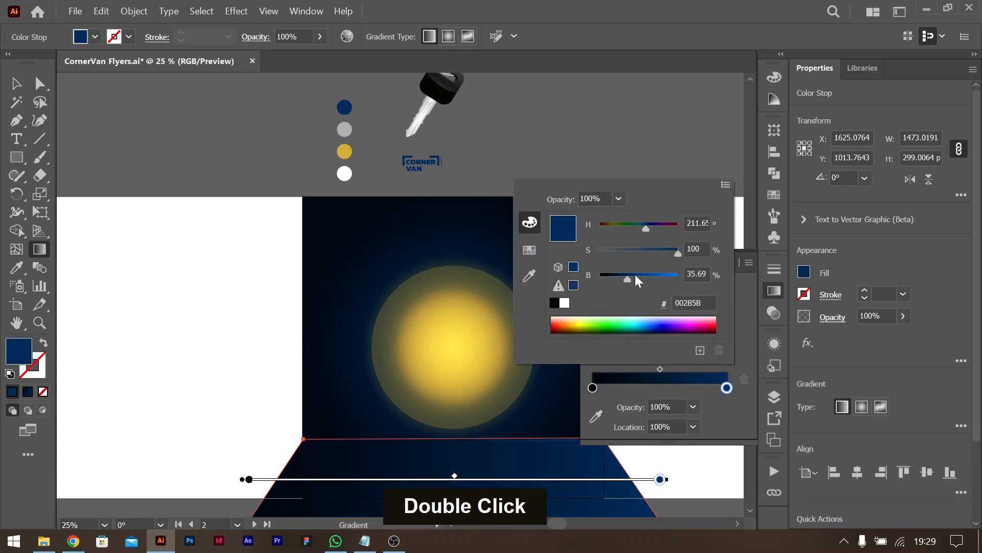
pyautogui.moveTo(627, 281); pyautogui.dragTo(611, 279)
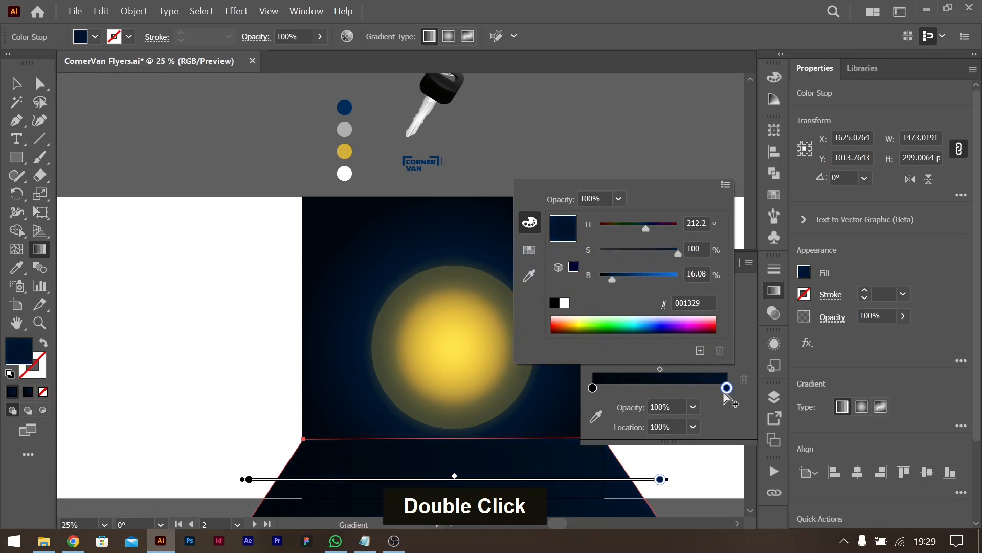
# Step: Set the ground gradient's angle to 90° and shift its lighter end stop slightly down from the upper edge
pyautogui.click(691, 327)
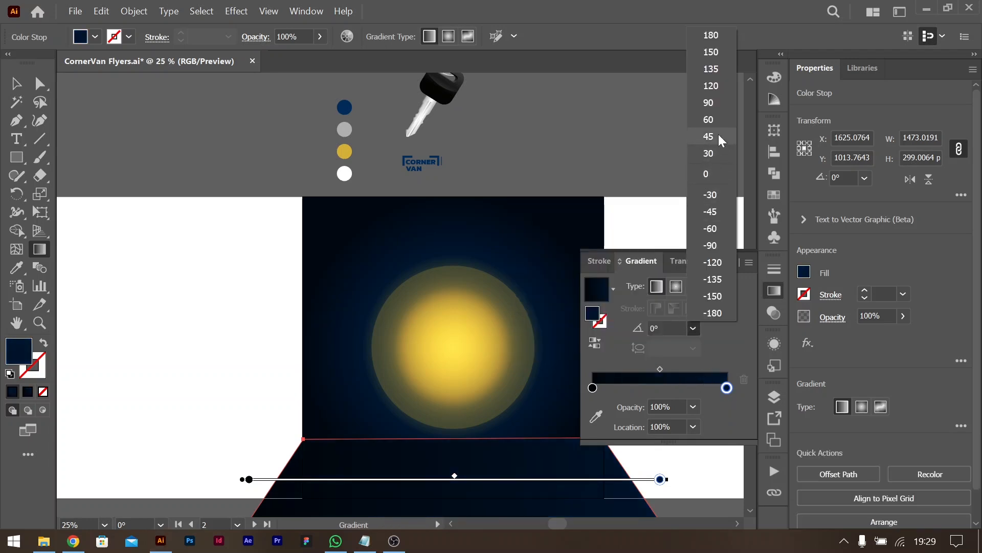
pyautogui.click(708, 102)
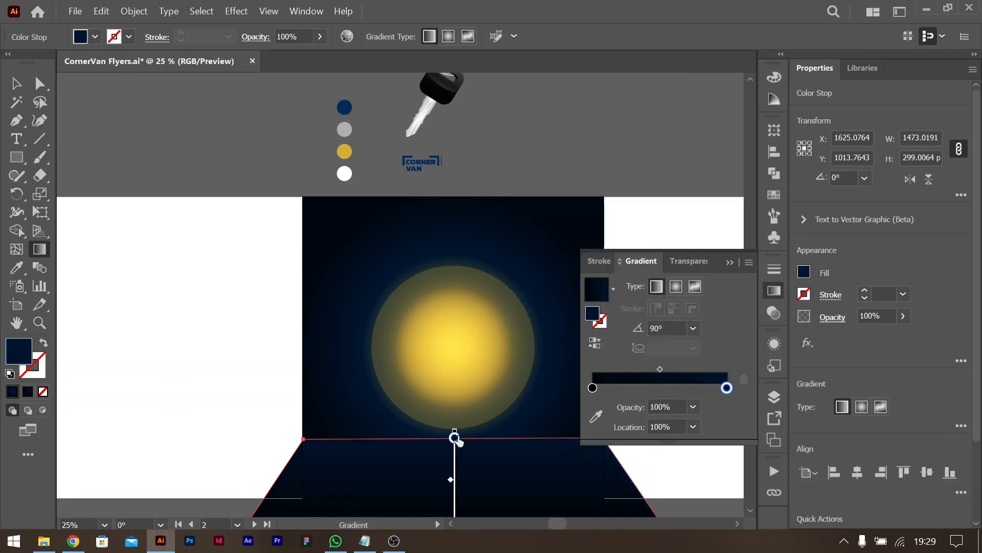
pyautogui.moveTo(455, 439)
pyautogui.mouseDown()
pyautogui.moveTo(455, 467)
pyautogui.moveTo(455, 456)
pyautogui.mouseUp()
pyautogui.click(730, 263)
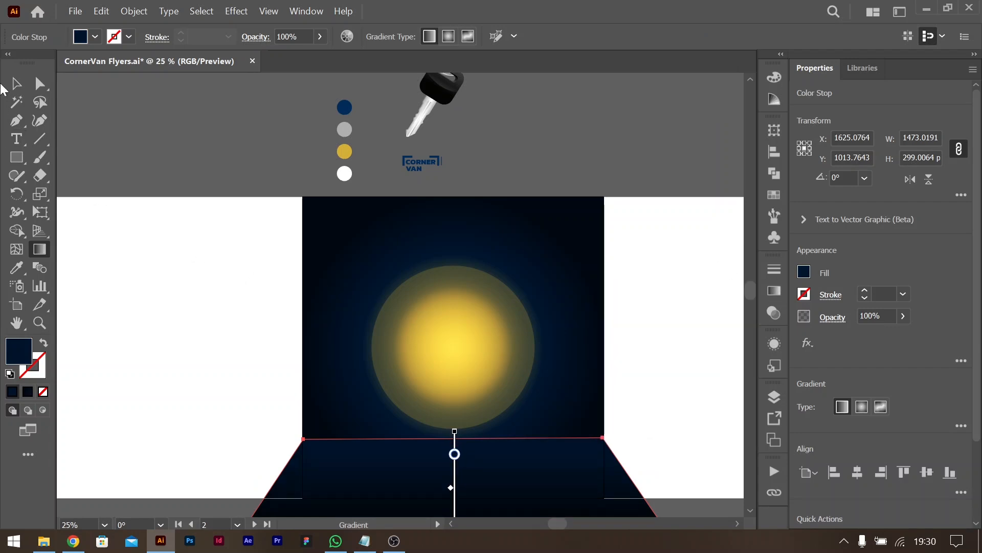
pyautogui.click(16, 84)
pyautogui.doubleClick(575, 287)
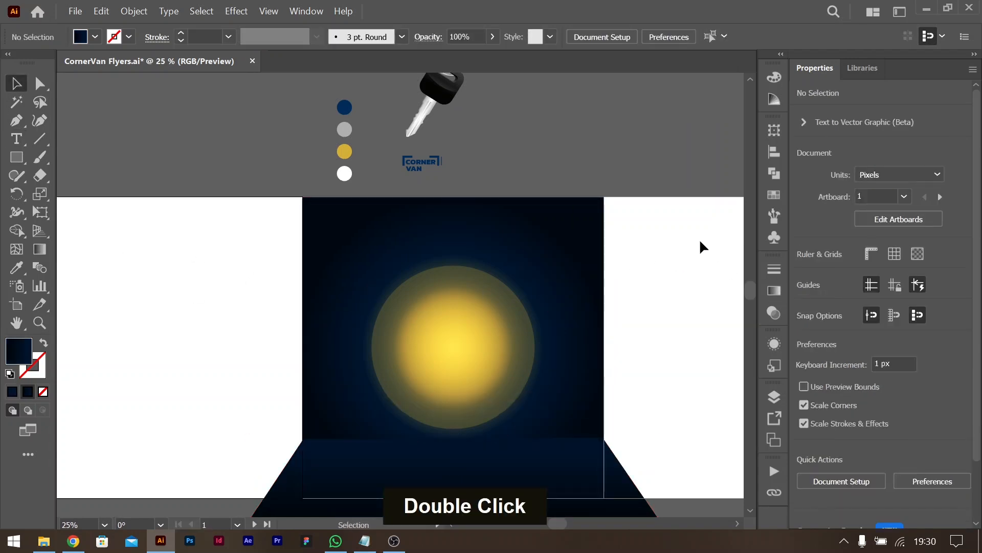
# Step: Bring the car illustration onto the second artboard, about 404 × 209 px, on the ground's upper edge below the sun
pyautogui.scroll(-3, 674, 311)
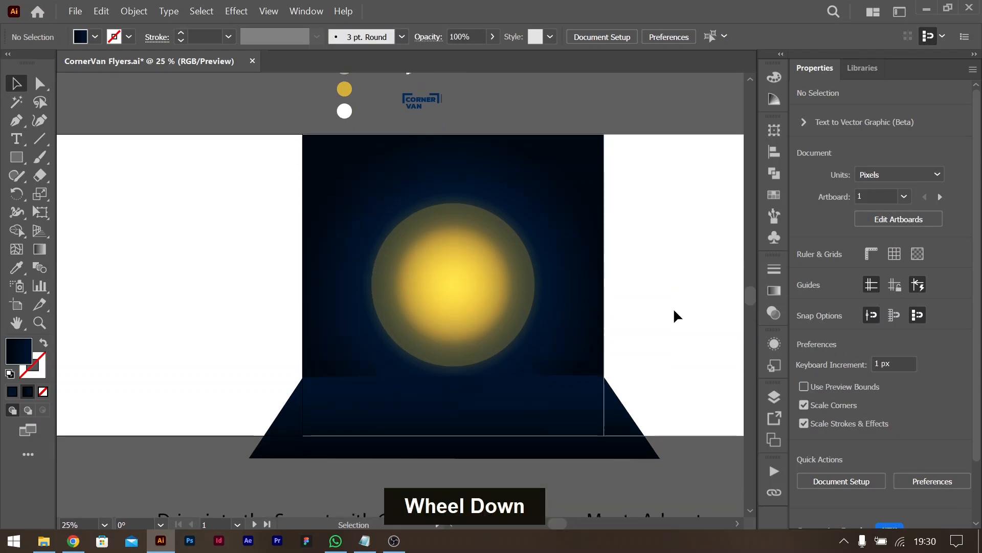
pyautogui.hscroll(3, 674, 310)
pyautogui.hscroll(-4, 675, 310)
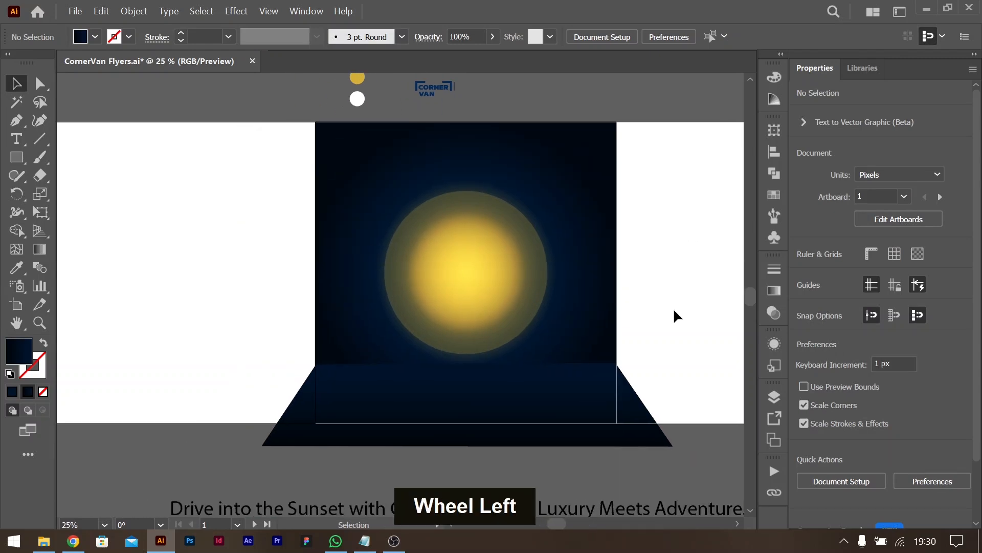
pyautogui.hscroll(2, 674, 311)
pyautogui.press('super')
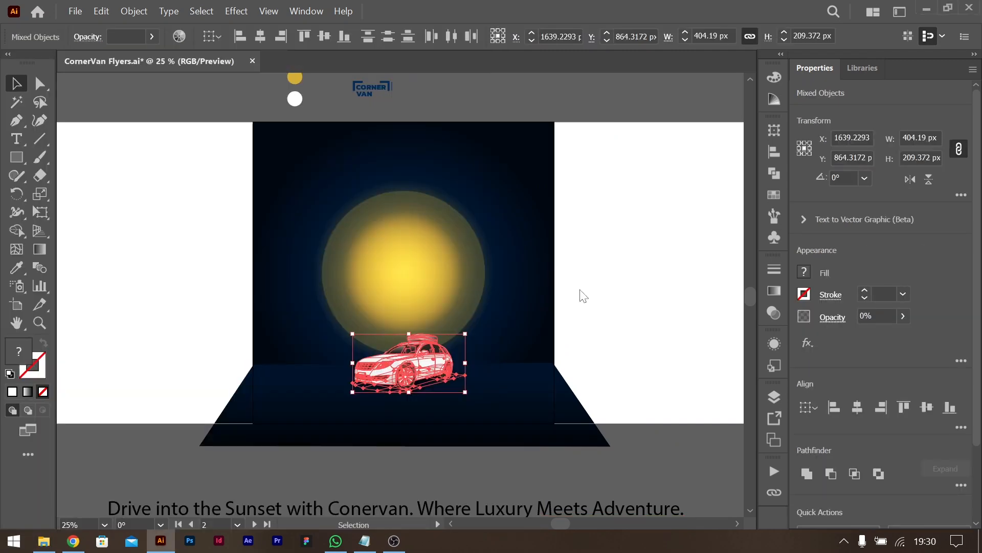
# Step: Enlarge the car with its shadow to about 815 × 422 px and centre it over the ground's upper edge
pyautogui.hscroll(-2, 583, 296)
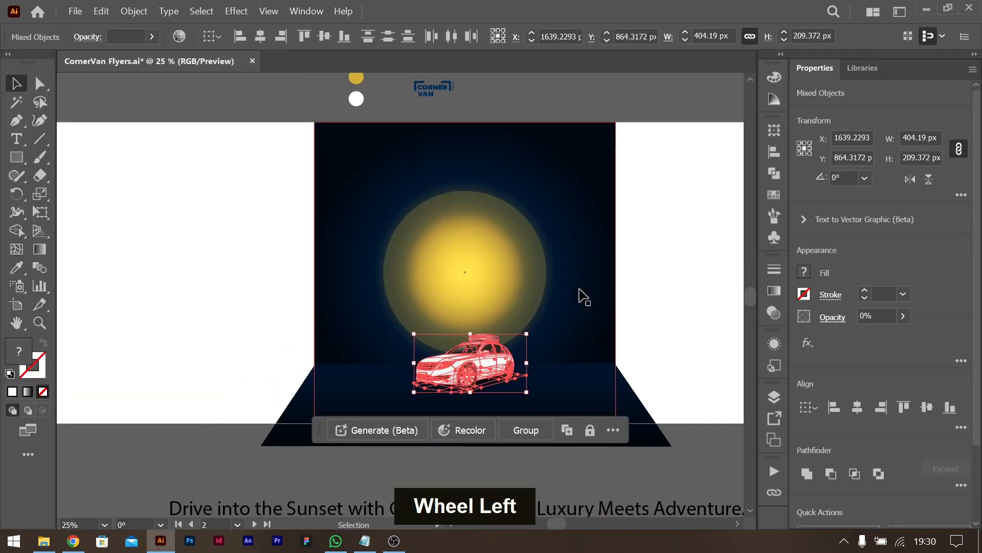
pyautogui.hscroll(3, 584, 296)
pyautogui.moveTo(412, 360); pyautogui.dragTo(379, 273)
pyautogui.moveTo(386, 325); pyautogui.dragTo(389, 338)
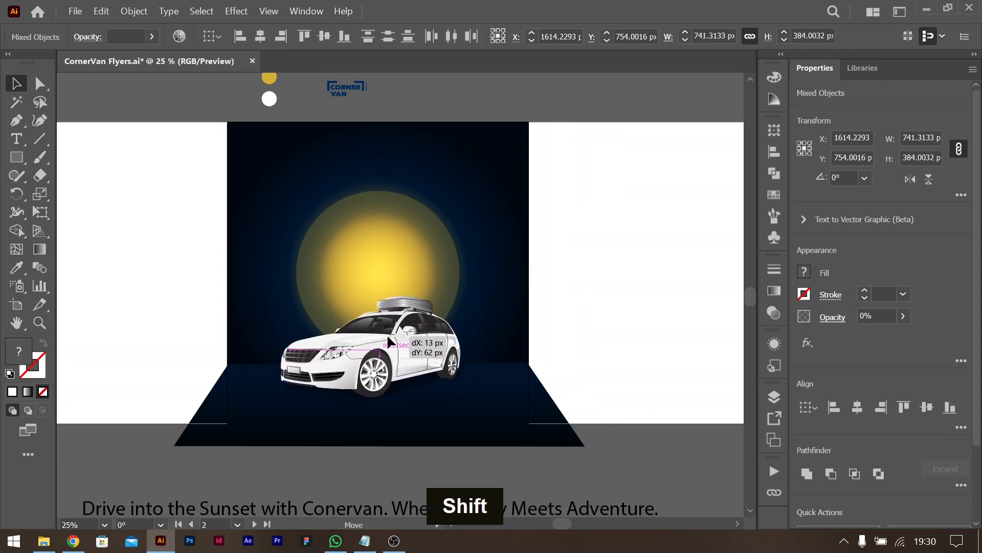
pyautogui.moveTo(378, 295); pyautogui.dragTo(380, 341)
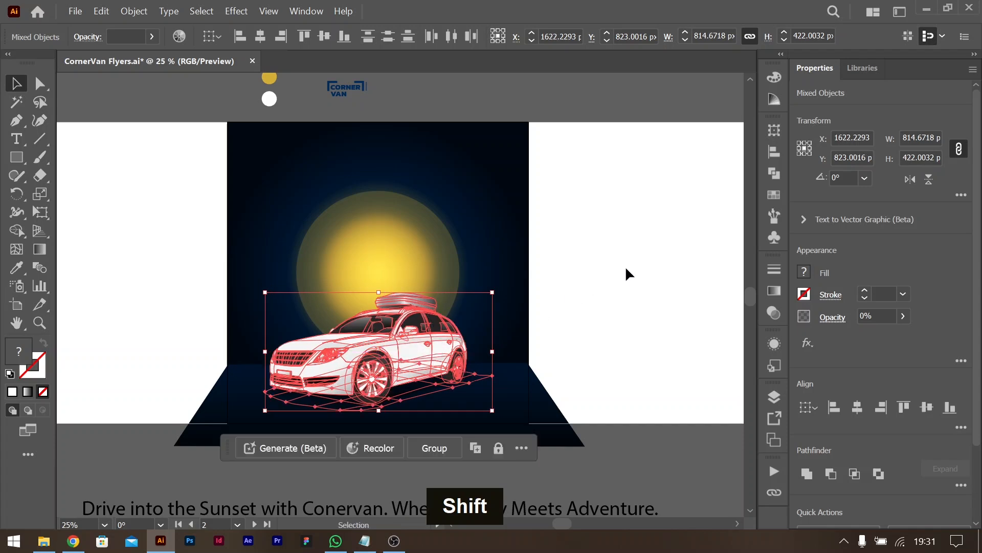
pyautogui.click(625, 244)
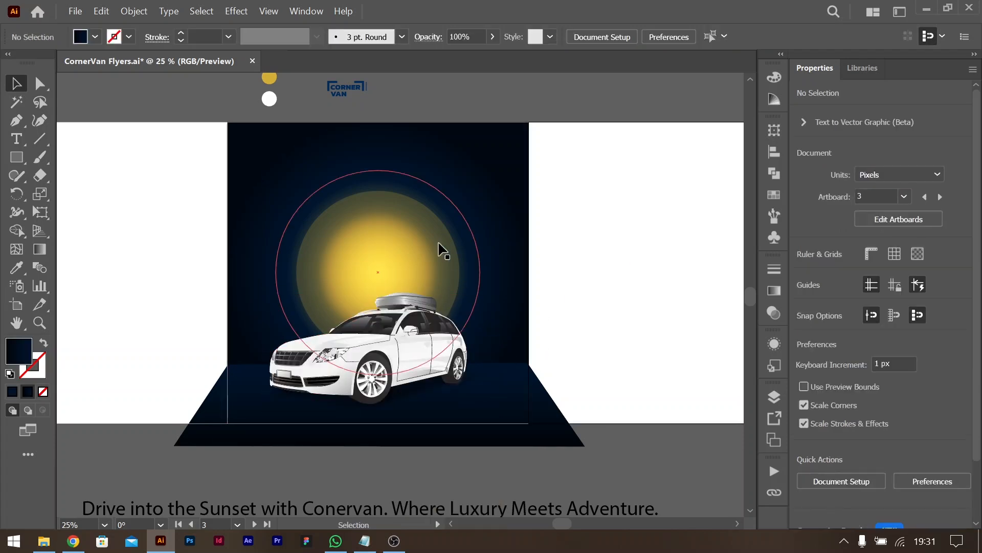
# Step: Group the sun's glow circles, enlarge the group to 944 × 944 px and lower it behind the car
pyautogui.click(406, 235)
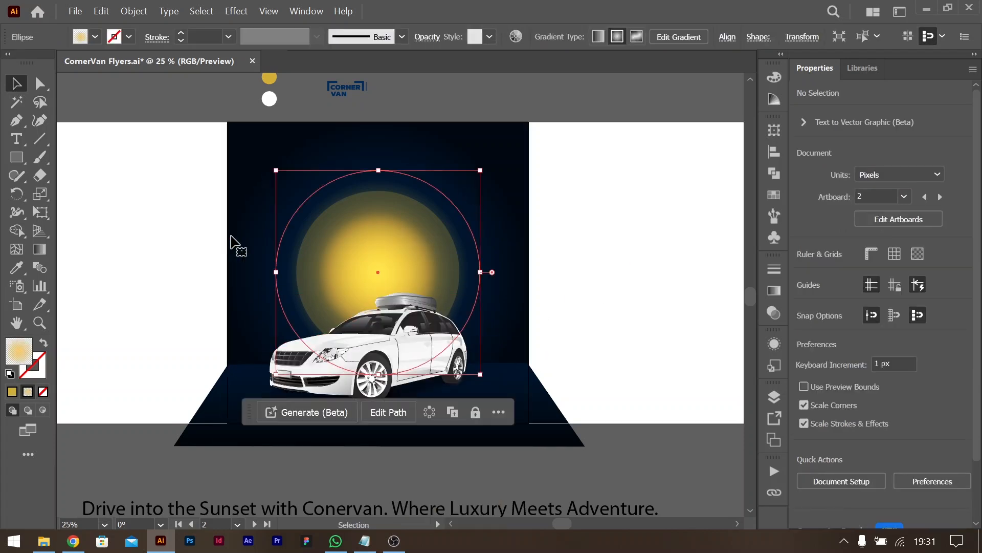
pyautogui.keyDown('shift'); pyautogui.click(528, 239); pyautogui.keyUp('shift')
pyautogui.keyDown('shift'); pyautogui.click(490, 175); pyautogui.keyUp('shift')
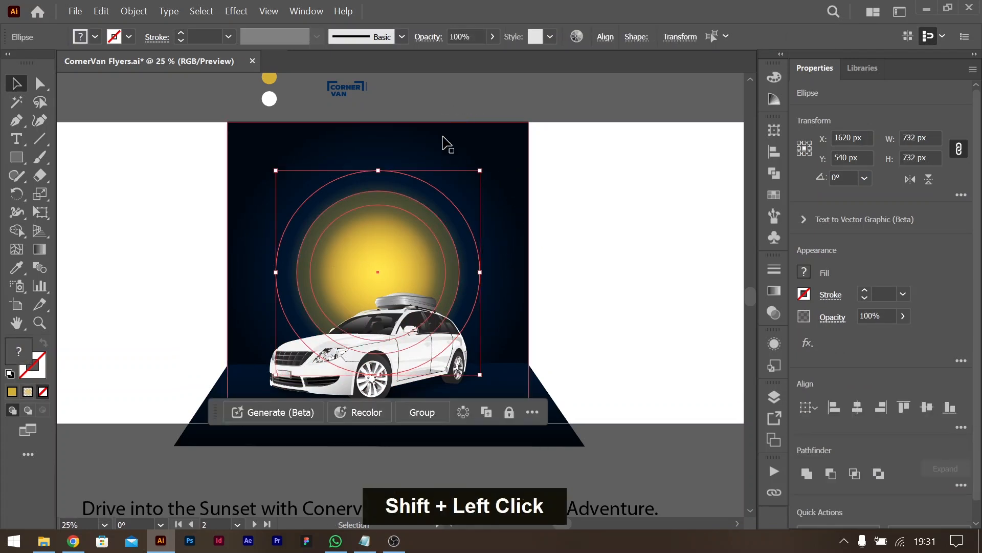
pyautogui.hotkey('ctrl', 'g')
pyautogui.moveTo(387, 213); pyautogui.dragTo(378, 250)
pyautogui.click(392, 344)
pyautogui.doubleClick(541, 259)
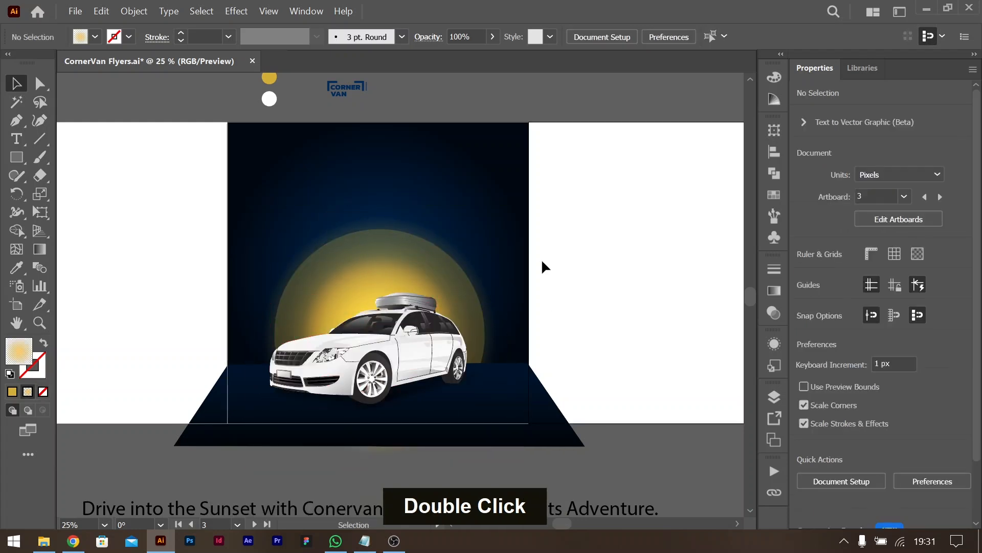
# Step: Copy the outermost glow ellipse out of the sun group and place the copy over the car, in front of everything
pyautogui.click(439, 230)
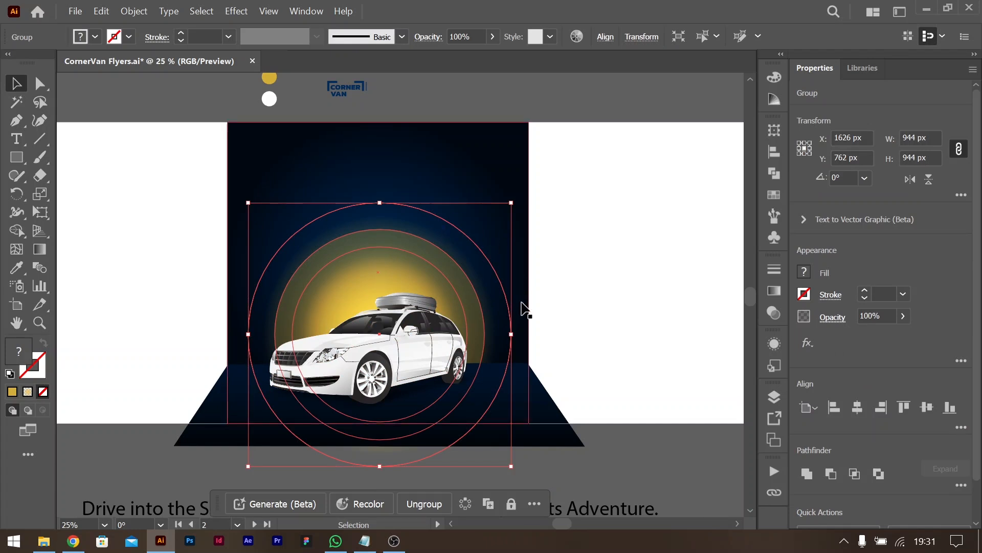
pyautogui.doubleClick(477, 248)
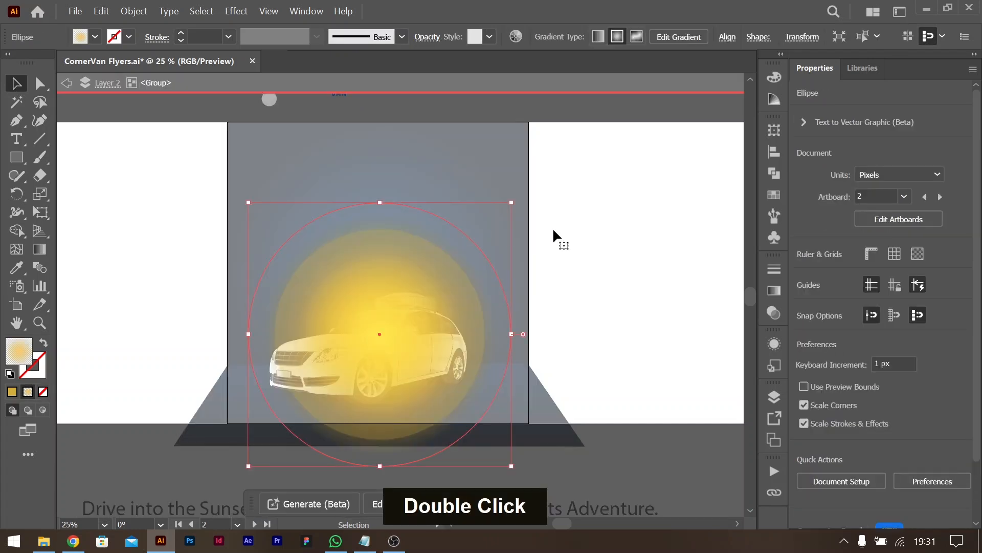
pyautogui.press('ctrl')
pyautogui.hotkey('ctrl', 'c')
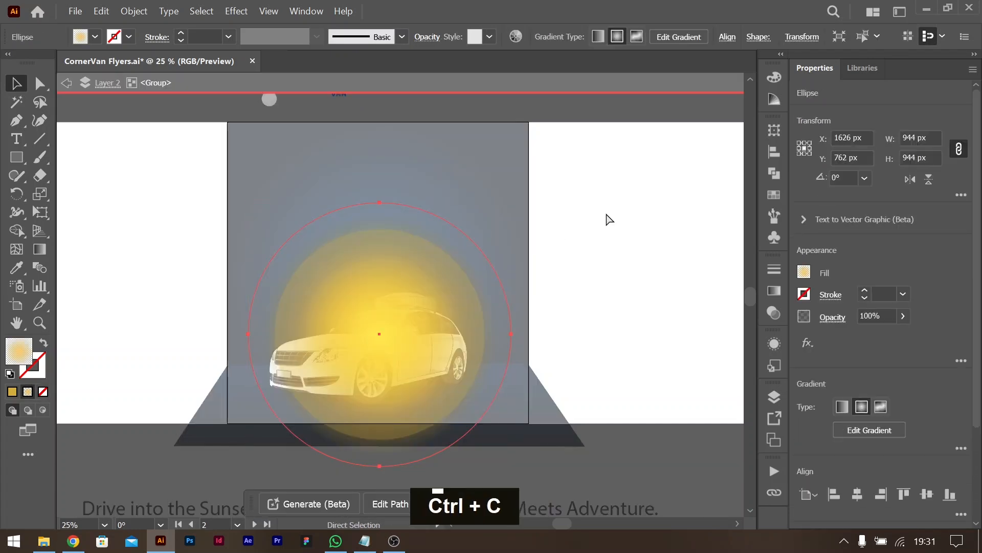
pyautogui.doubleClick(625, 205)
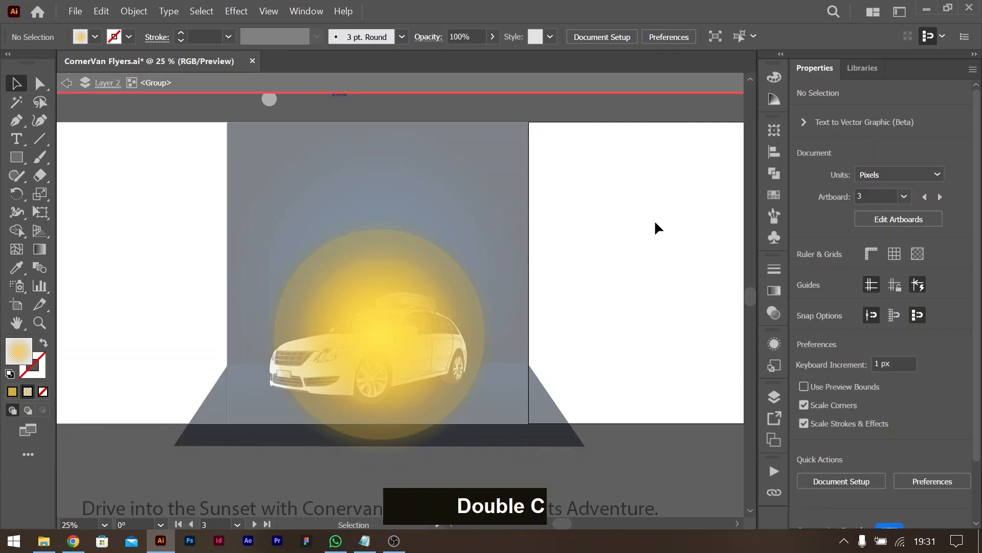
pyautogui.doubleClick(655, 223)
pyautogui.hotkey('ctrl', 'f')
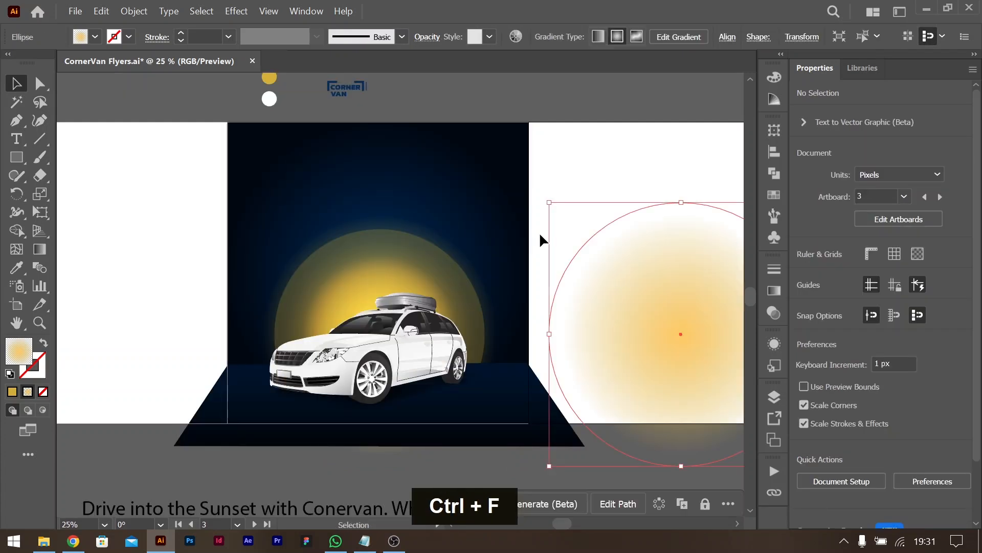
pyautogui.moveTo(647, 346); pyautogui.dragTo(367, 305)
pyautogui.hotkey('ctrl', 'shift', ']')
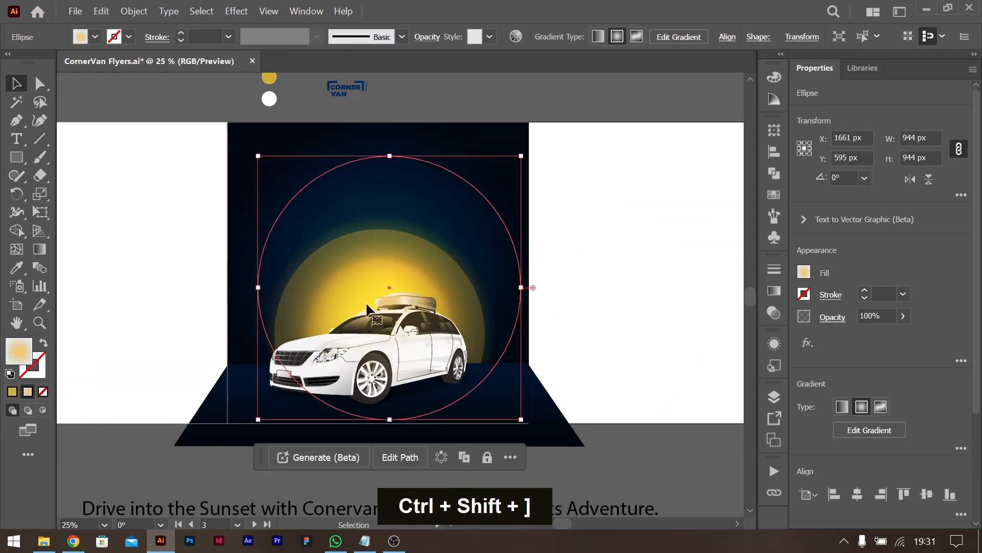
# Step: Enlarge the copied glow ellipse to 1264 × 1264 px around the sun
pyautogui.moveTo(389, 273); pyautogui.dragTo(384, 301)
pyautogui.moveTo(382, 194); pyautogui.dragTo(379, 150)
pyautogui.moveTo(396, 274); pyautogui.dragTo(402, 274)
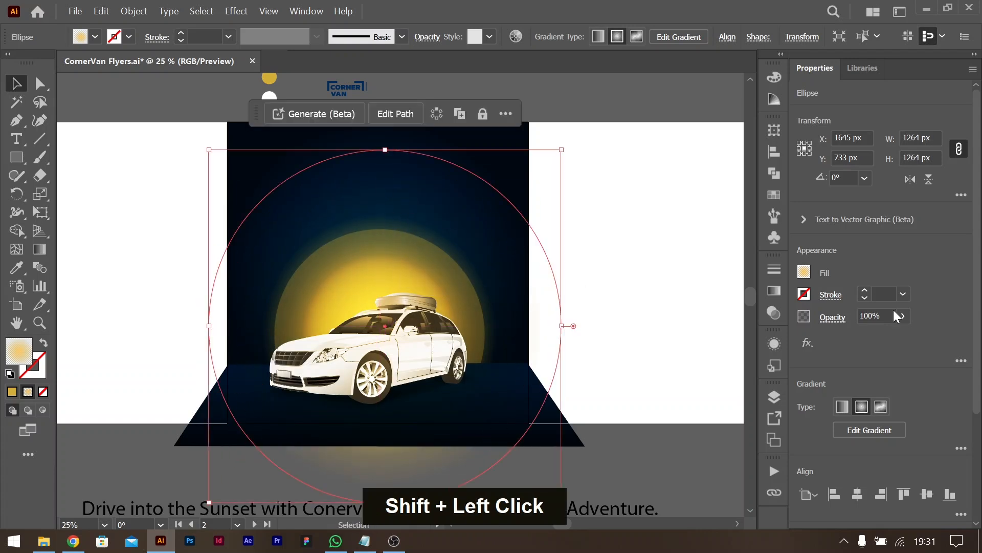
# Step: Try Multiply on the large glow, set its blend mode to Normal and centre it horizontally on the artboard
pyautogui.click(844, 323)
pyautogui.click(740, 342)
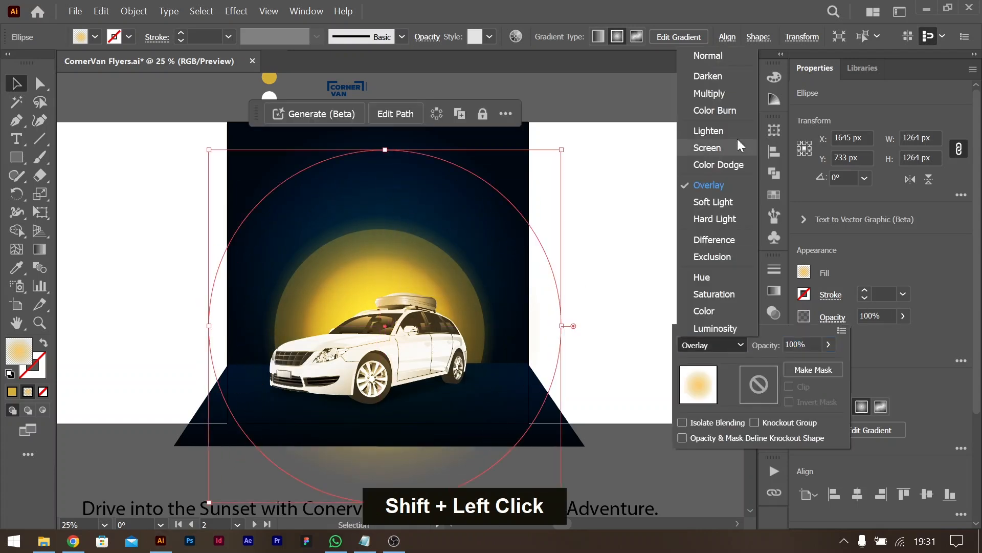
pyautogui.click(714, 91)
pyautogui.click(730, 342)
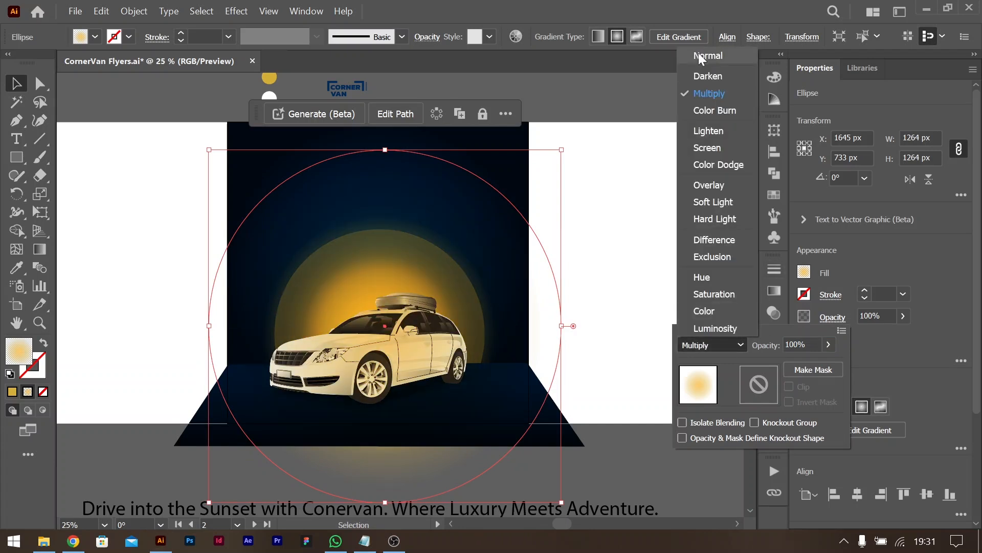
pyautogui.click(701, 57)
pyautogui.click(410, 306)
pyautogui.moveTo(402, 302); pyautogui.dragTo(401, 308)
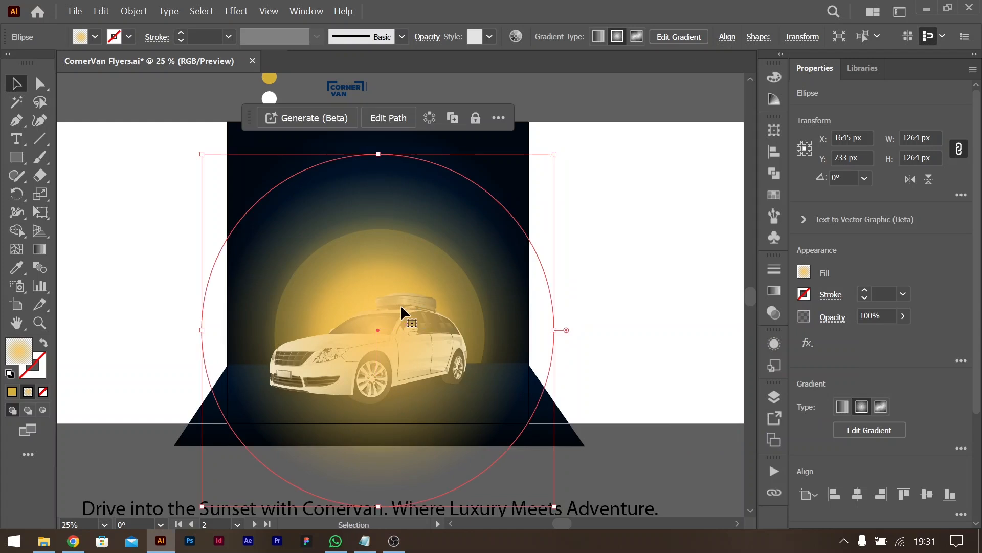
# Step: Send the large glow behind the car and ground, keeping it just in front of the sun group
pyautogui.hotkey('ctrl', '[')
pyautogui.hotkey('ctrl', '[')
pyautogui.hotkey('ctrl', '[')
pyautogui.hotkey('ctrl', '[')
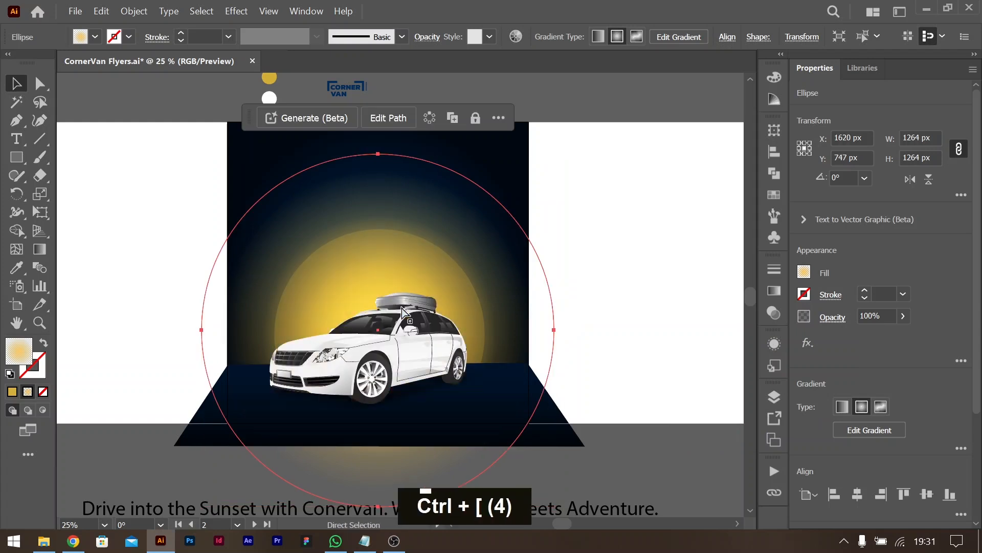
pyautogui.hotkey('ctrl', '[')
pyautogui.hotkey('ctrl', ']')
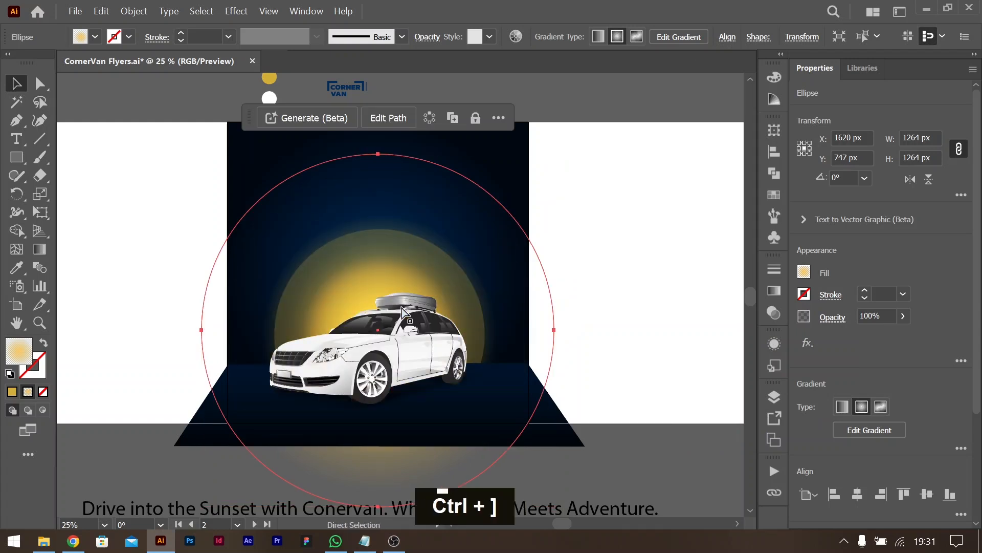
pyautogui.hotkey('ctrl', ']')
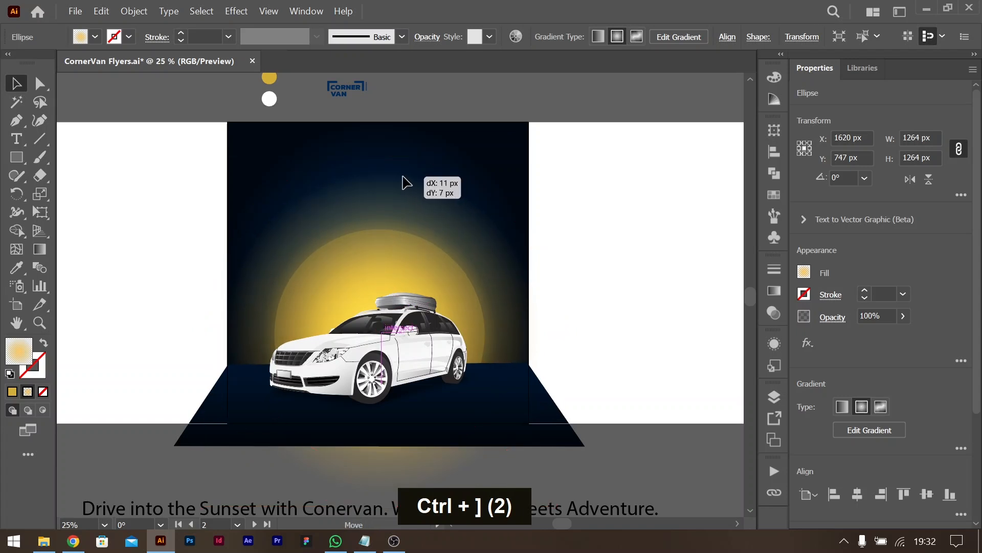
pyautogui.moveTo(406, 182); pyautogui.dragTo(409, 180)
pyautogui.click(633, 205)
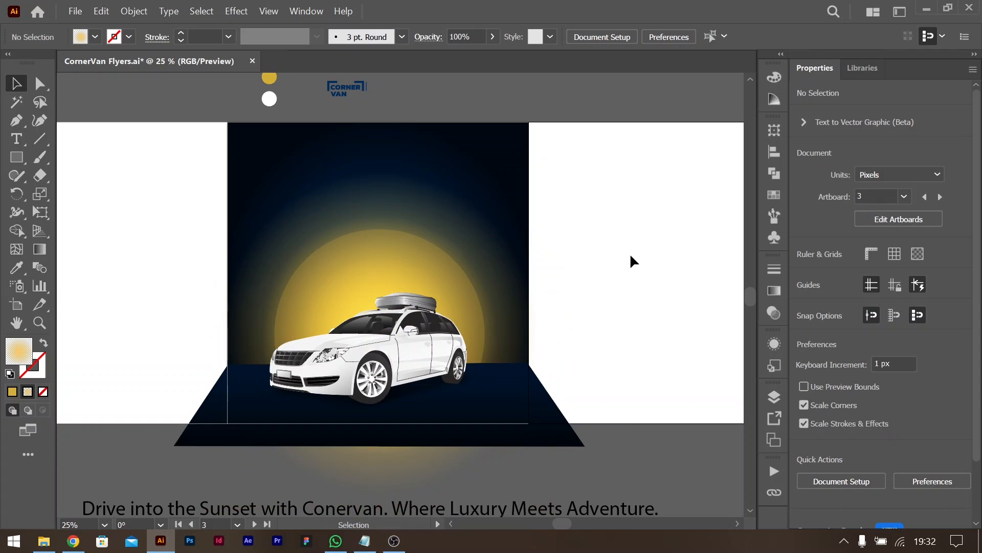
# Step: Bring the ADVENTURE headline onto the second artboard above the car, in front of all other artwork
pyautogui.scroll(-3, 544, 306)
pyautogui.moveTo(605, 463); pyautogui.dragTo(419, 171)
pyautogui.hotkey('ctrl', 'shift', ']')
pyautogui.scroll(1, 422, 179)
pyautogui.scroll(1, 418, 172)
pyautogui.moveTo(402, 287); pyautogui.dragTo(389, 242)
# Step: Fill the ADVENTURE headline with white and move it up clear of the car's roof
pyautogui.click(804, 272)
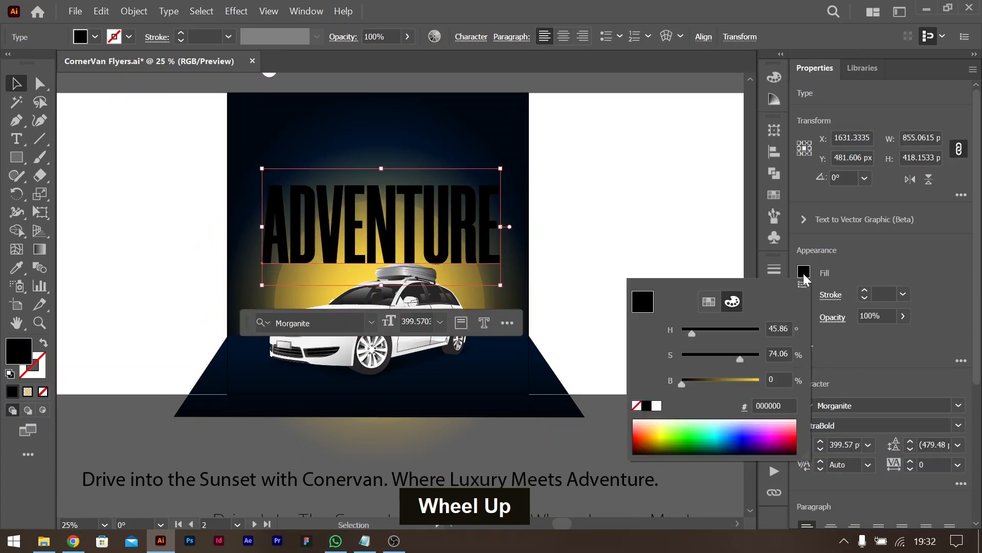
pyautogui.doubleClick(656, 405)
pyautogui.moveTo(447, 214); pyautogui.dragTo(450, 200)
# Step: Send the ADVENTURE headline backward so it sits behind the car and the golden glow
pyautogui.hotkey('ctrl', '[')
pyautogui.hotkey('ctrl', '[')
pyautogui.hotkey('ctrl', '[')
pyautogui.hotkey('ctrl', '[')
pyautogui.hotkey('ctrl', '[')
pyautogui.hotkey('ctrl', '[')
pyautogui.hotkey('ctrl', ']')
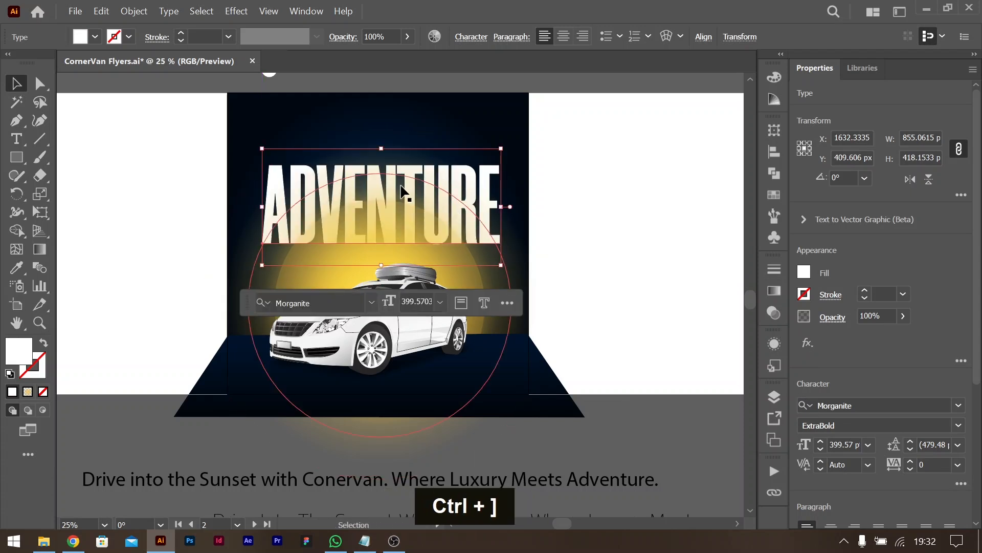
# Step: Group the car with its shadow mesh and move the group slightly down on the ground
pyautogui.click(435, 351)
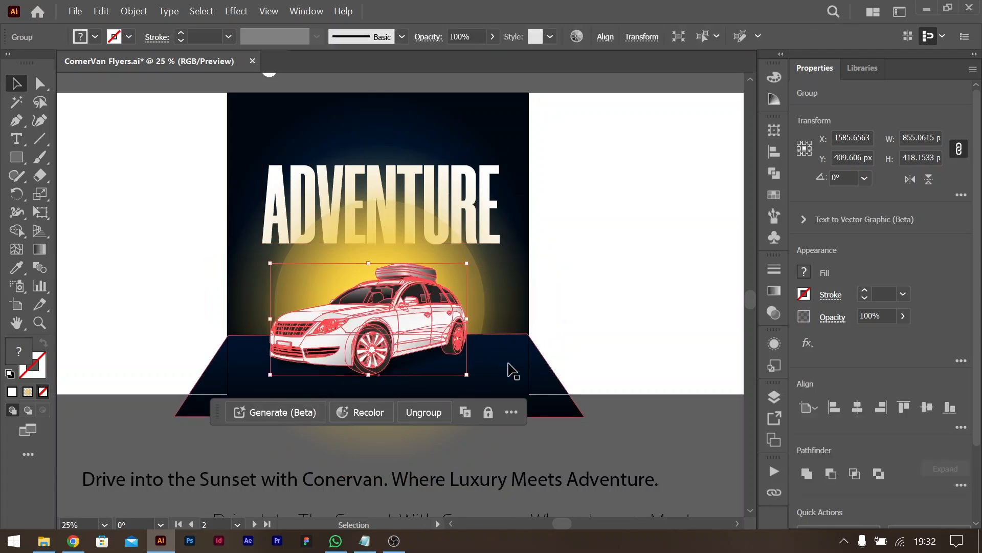
pyautogui.keyDown('shift'); pyautogui.click(519, 381); pyautogui.keyUp('shift')
pyautogui.keyDown('shift'); pyautogui.click(404, 327); pyautogui.keyUp('shift')
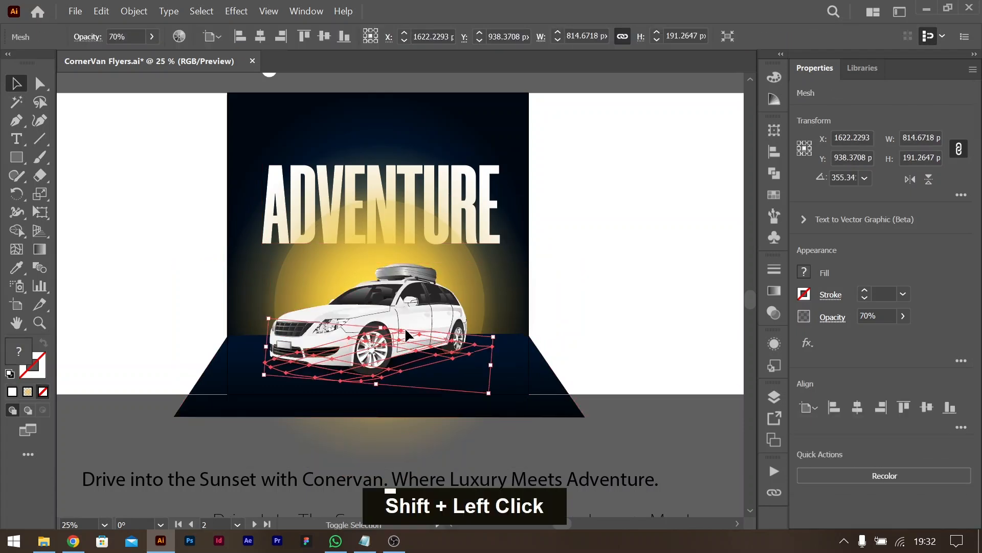
pyautogui.hotkey('ctrl', 'g')
pyautogui.moveTo(401, 329)
pyautogui.mouseDown()
pyautogui.moveTo(404, 310)
pyautogui.moveTo(421, 344)
pyautogui.moveTo(419, 335)
pyautogui.mouseUp()
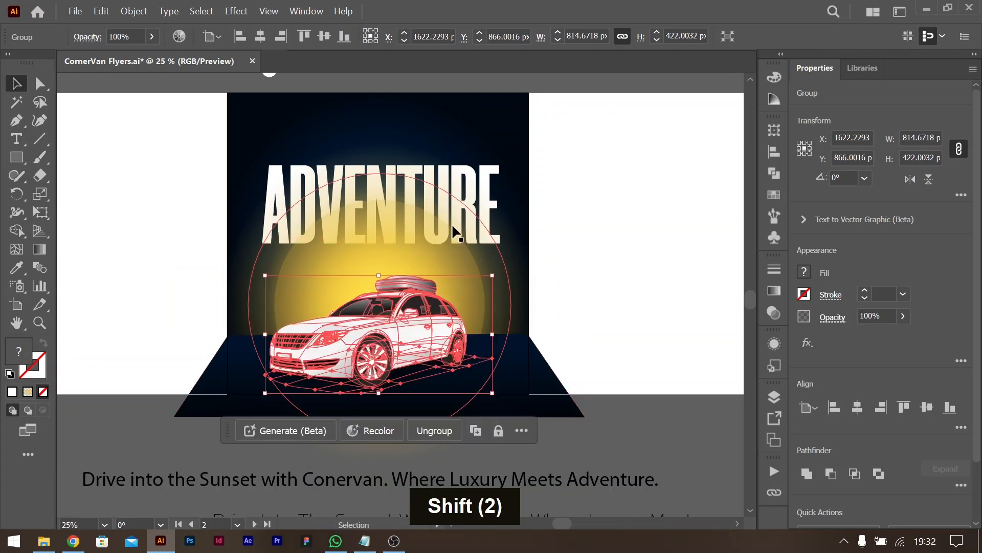
# Step: Move the sun group and the large glow down together to Y 864 px
pyautogui.click(426, 230)
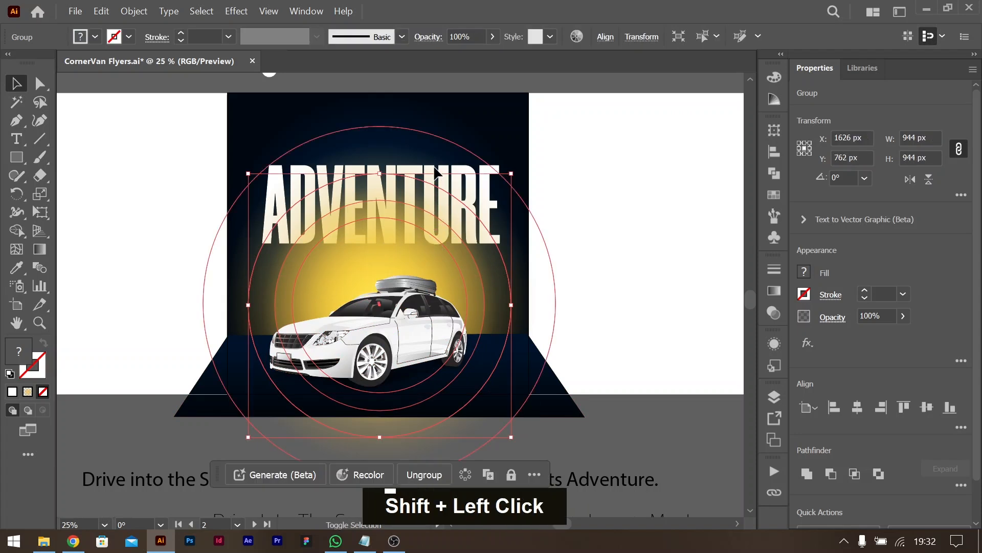
pyautogui.keyDown('shift'); pyautogui.click(464, 171); pyautogui.keyUp('shift')
pyautogui.hotkey('shift', 'Down')
pyautogui.hotkey('shift', 'Down')
pyautogui.hotkey('shift', 'Down')
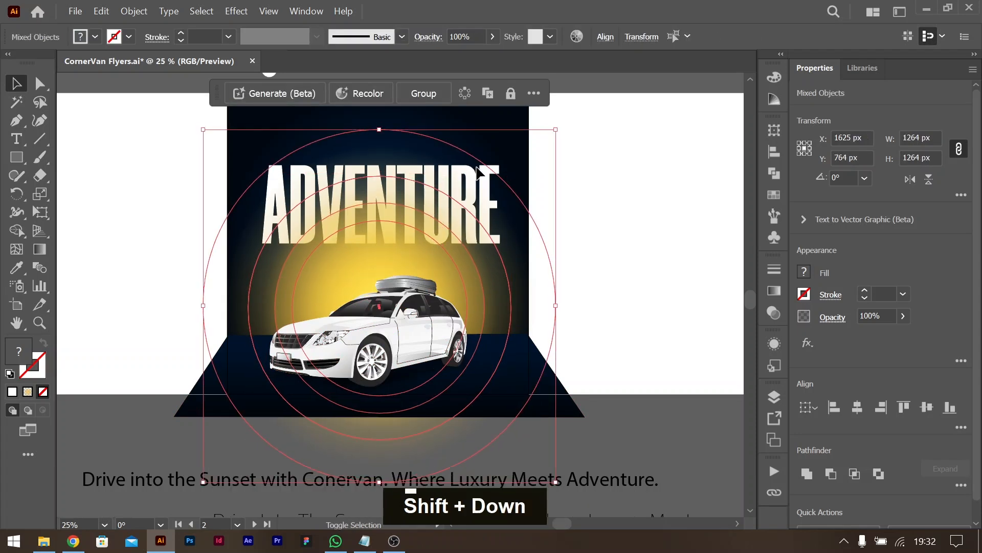
pyautogui.hotkey('shift', 'Down')
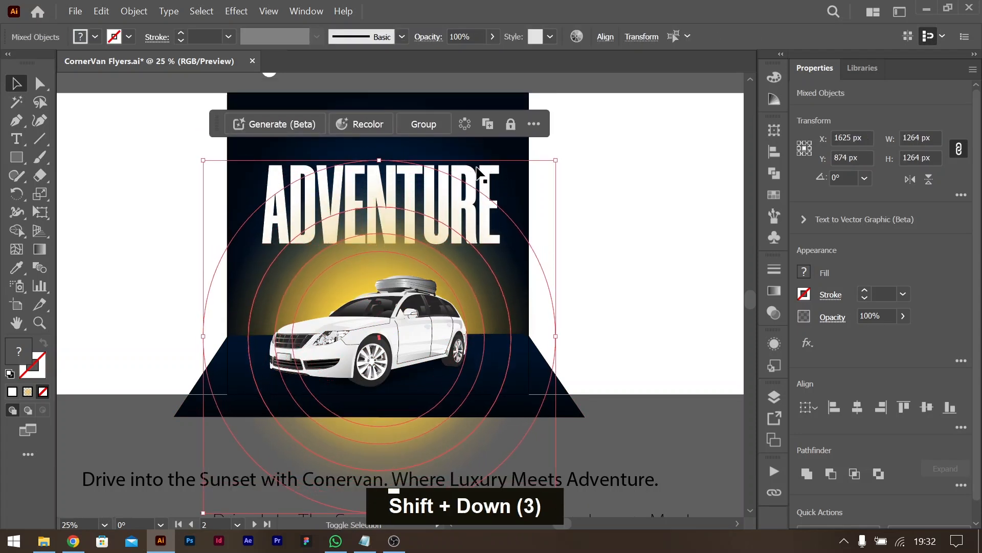
pyautogui.hotkey('shift', 'Up')
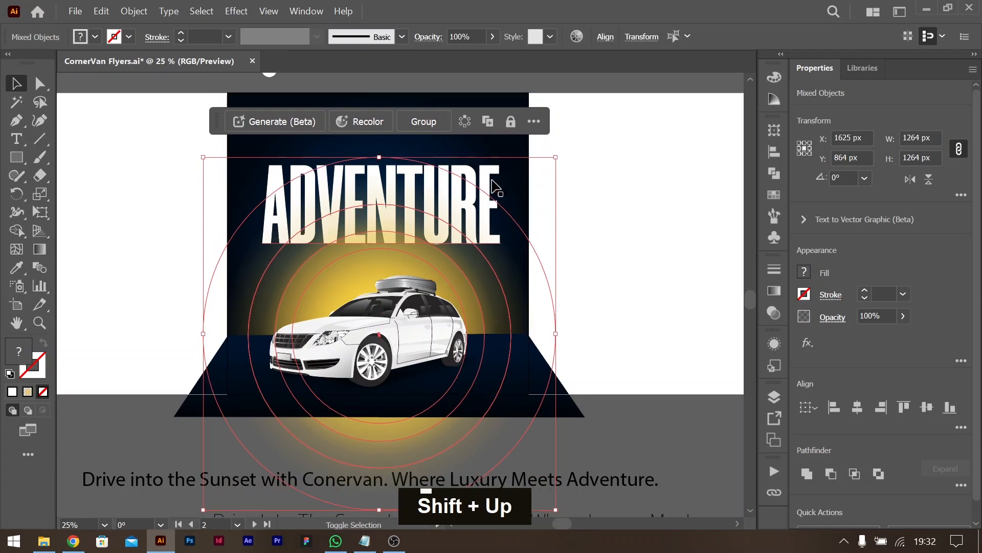
# Step: Lower the ADVENTURE headline so its lower edge meets the car's roof box
pyautogui.click(624, 193)
pyautogui.moveTo(476, 171); pyautogui.dragTo(475, 204)
pyautogui.hotkey('shift', 'Up')
# Step: Raise the car group so its roof box overlaps the headline, and fine-tune its position around the artboard's centre
pyautogui.moveTo(406, 345); pyautogui.dragTo(401, 326)
pyautogui.click(653, 252)
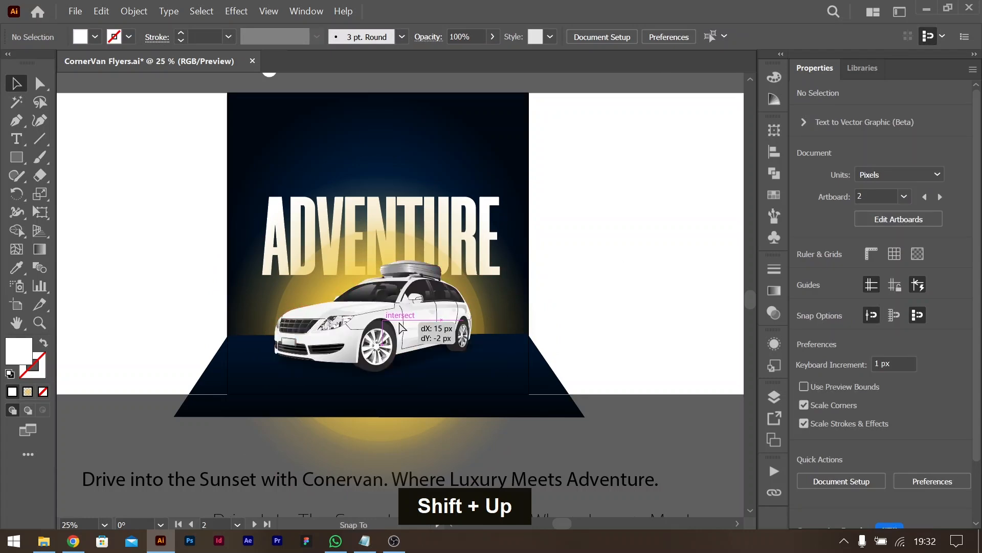
pyautogui.moveTo(401, 325); pyautogui.dragTo(400, 326)
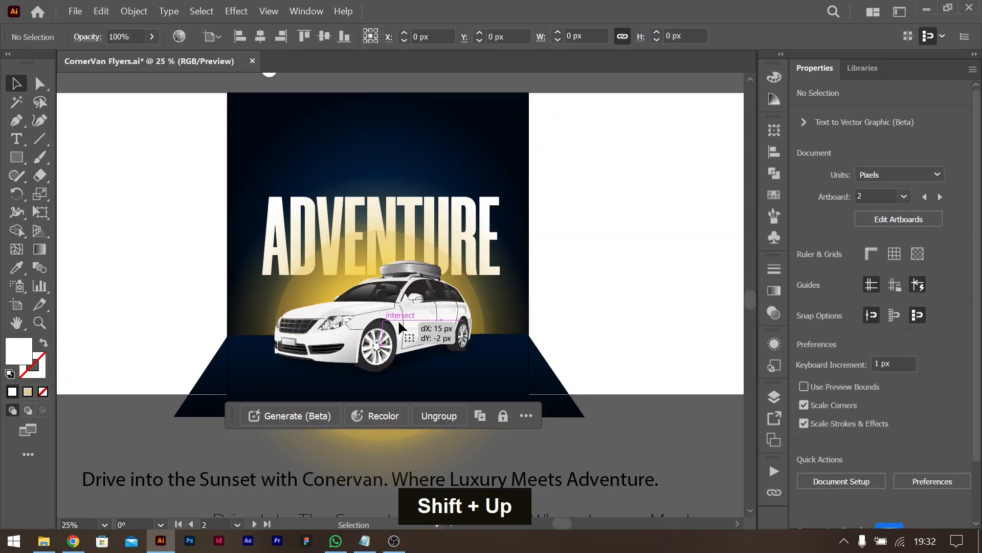
pyautogui.click(647, 215)
pyautogui.moveTo(394, 304); pyautogui.dragTo(388, 307)
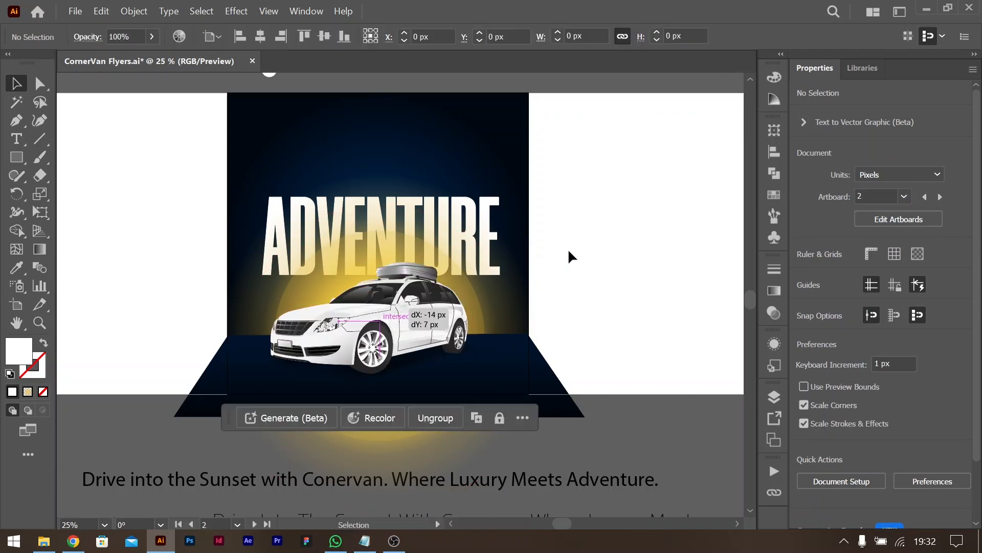
pyautogui.click(608, 211)
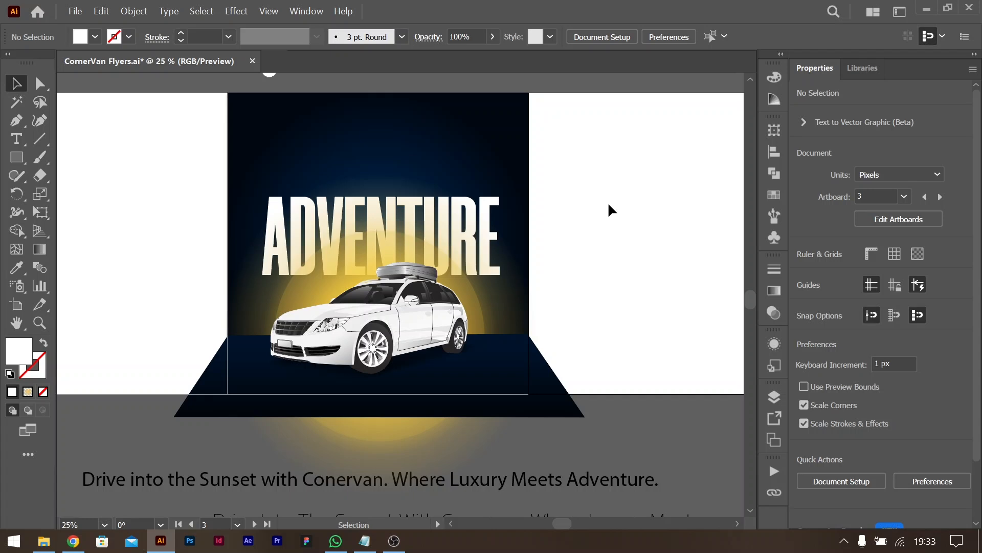
pyautogui.moveTo(411, 302); pyautogui.dragTo(440, 312)
pyautogui.click(642, 237)
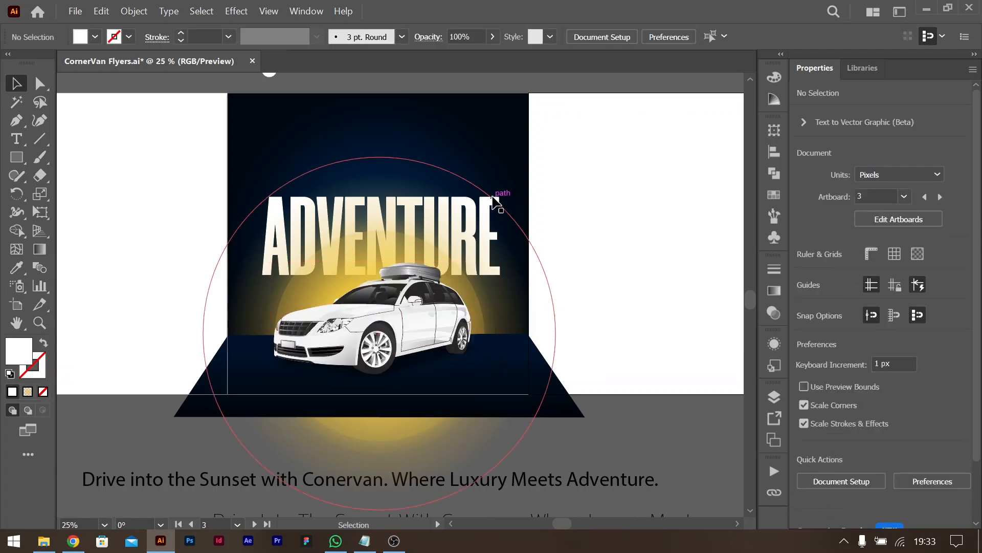
# Step: Shift the car about 21 px left and lower the ADVENTURE headline about 9 px
pyautogui.moveTo(414, 308); pyautogui.dragTo(409, 308)
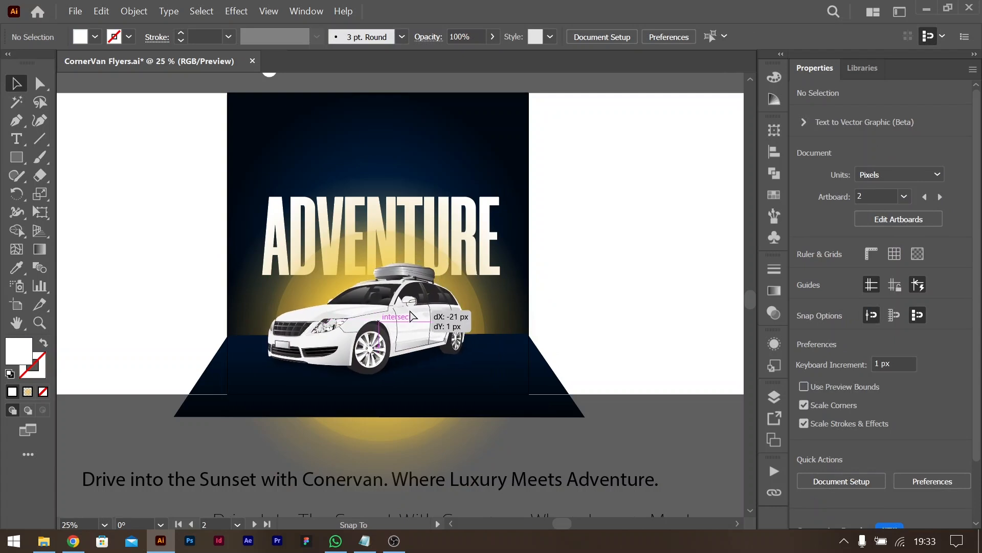
pyautogui.click(697, 159)
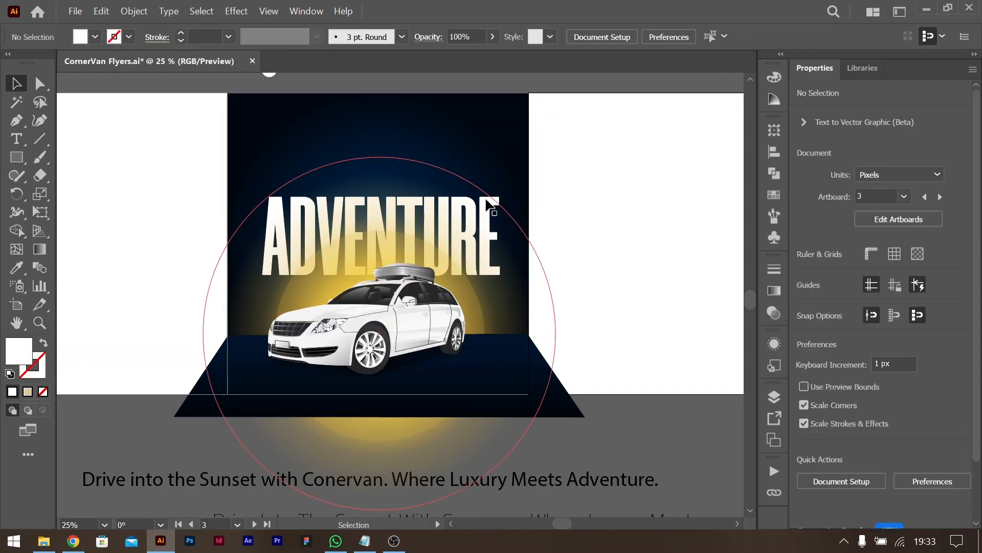
pyautogui.click(498, 202)
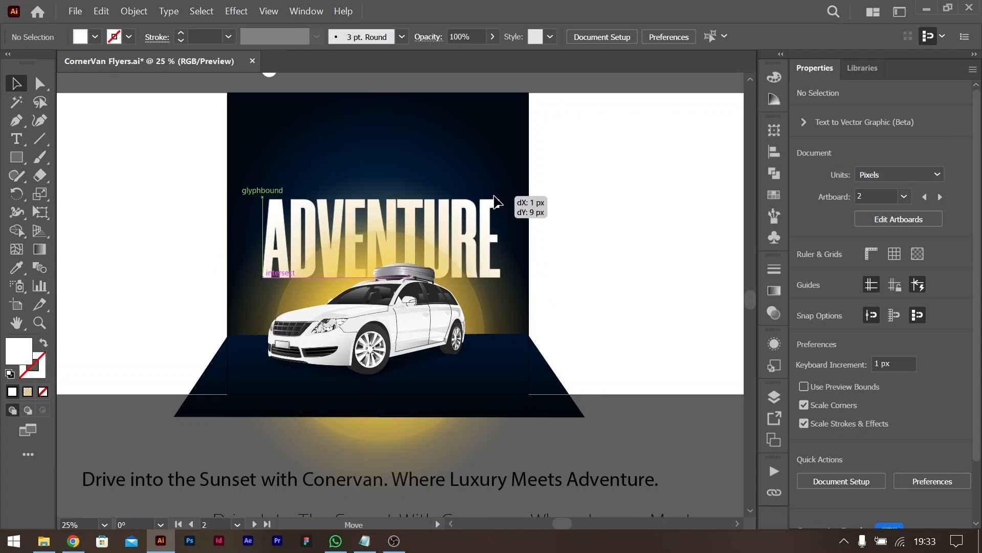
# Step: Place the thin "Drive Into The Sunset" tagline above the headline, bring it to the front and fill it white
pyautogui.scroll(-2, 673, 321)
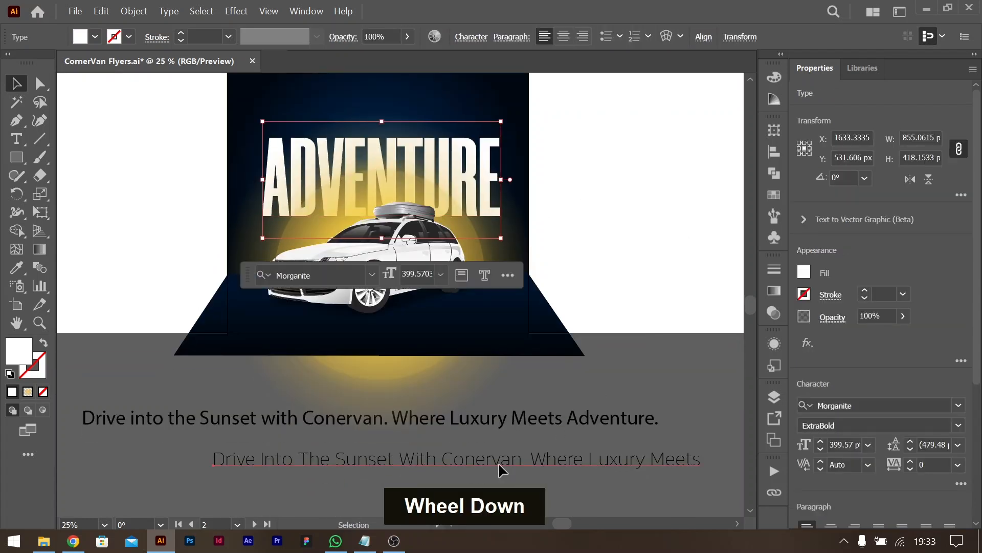
pyautogui.moveTo(498, 462); pyautogui.dragTo(439, 119)
pyautogui.hotkey('ctrl', 'shift', ']')
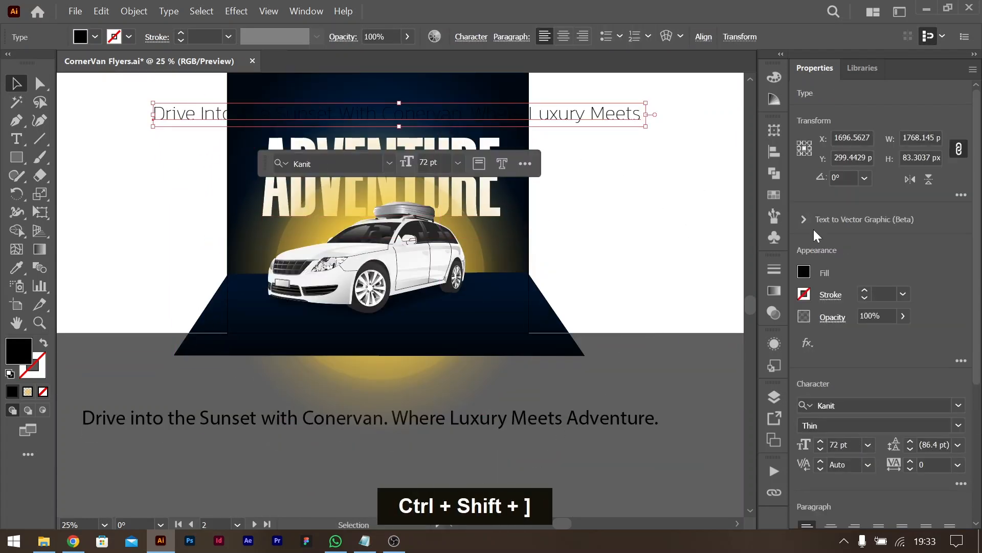
pyautogui.click(803, 272)
pyautogui.click(655, 407)
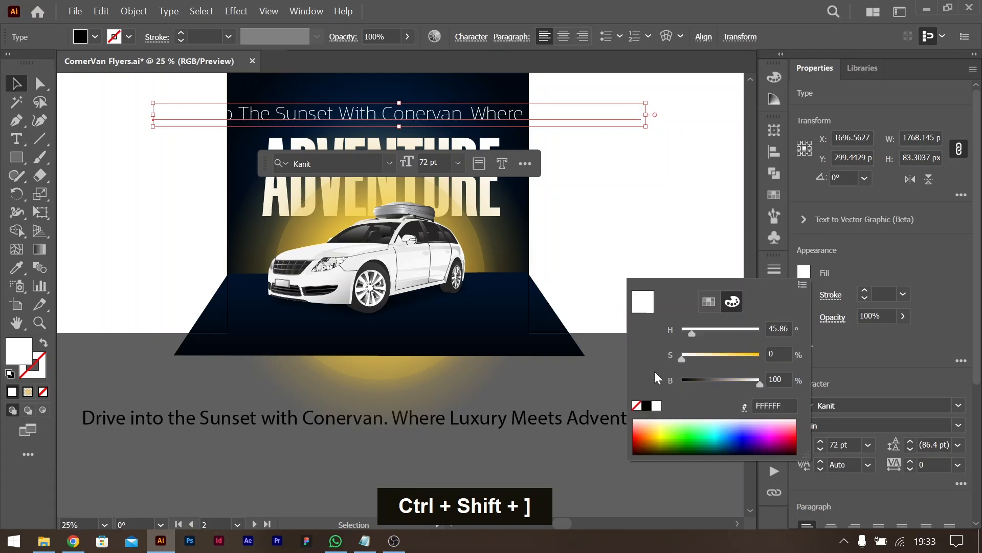
pyautogui.click(655, 147)
# Step: Break the tagline into two lines after "With" and centre-align the text
pyautogui.scroll(4, 532, 218)
pyautogui.moveTo(457, 225); pyautogui.dragTo(453, 227)
pyautogui.doubleClick(454, 227)
pyautogui.click(377, 231)
pyautogui.press('BackSpace')
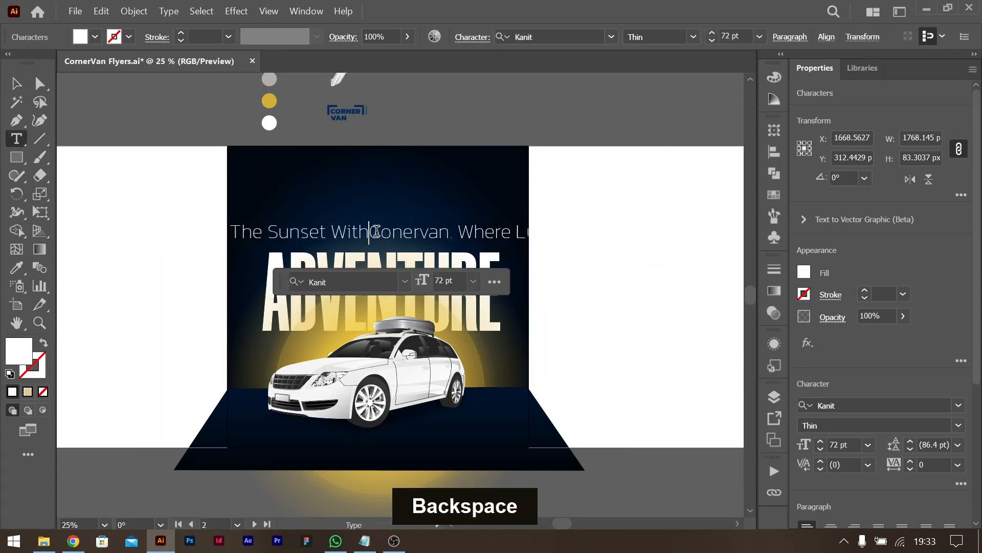
pyautogui.press('Return')
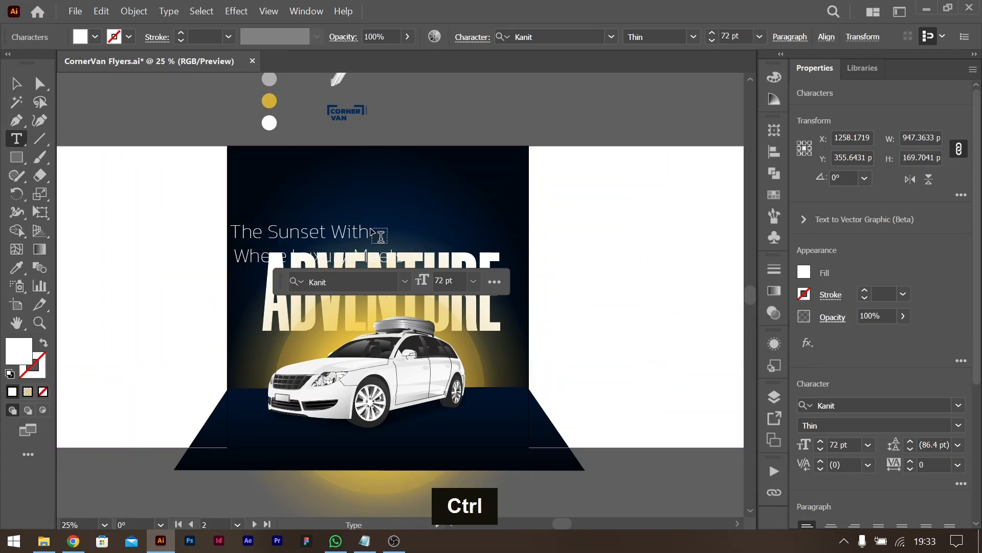
pyautogui.hotkey('ctrl', 'a')
pyautogui.hotkey('ctrl', 'shift', 'c')
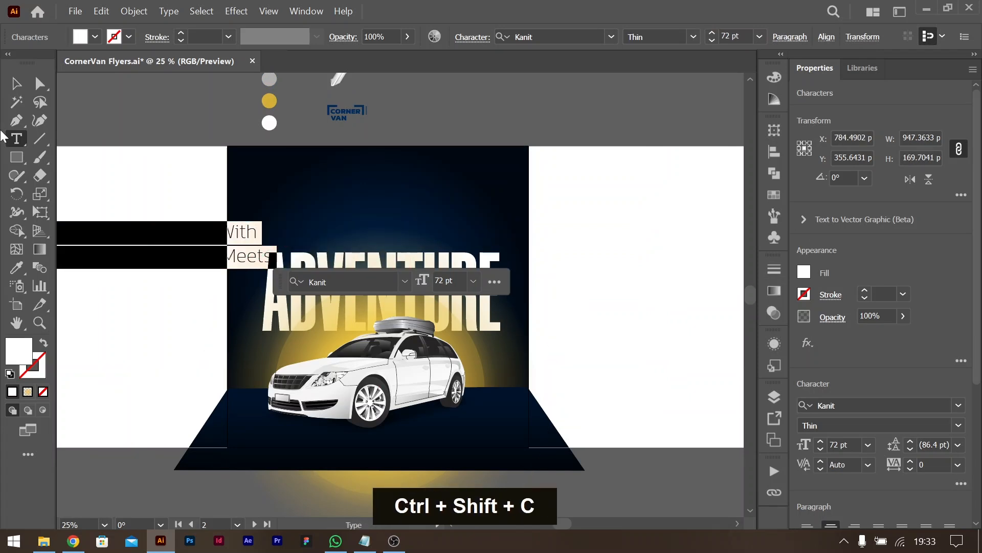
# Step: Move the two-line tagline above the ADVENTURE headline and set it to 48 pt Kanit Regular
pyautogui.click(16, 83)
pyautogui.moveTo(154, 247); pyautogui.dragTo(435, 206)
pyautogui.click(868, 445)
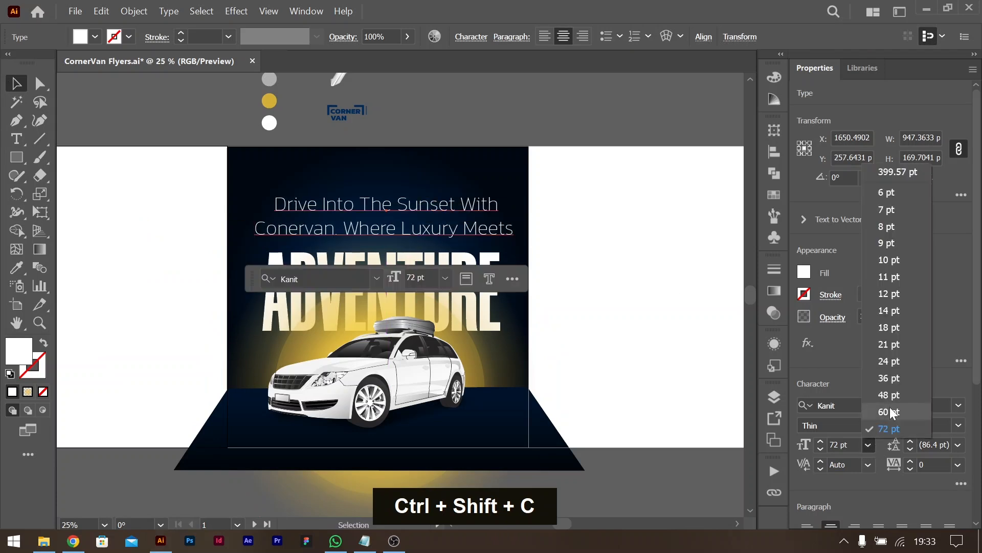
pyautogui.click(872, 377)
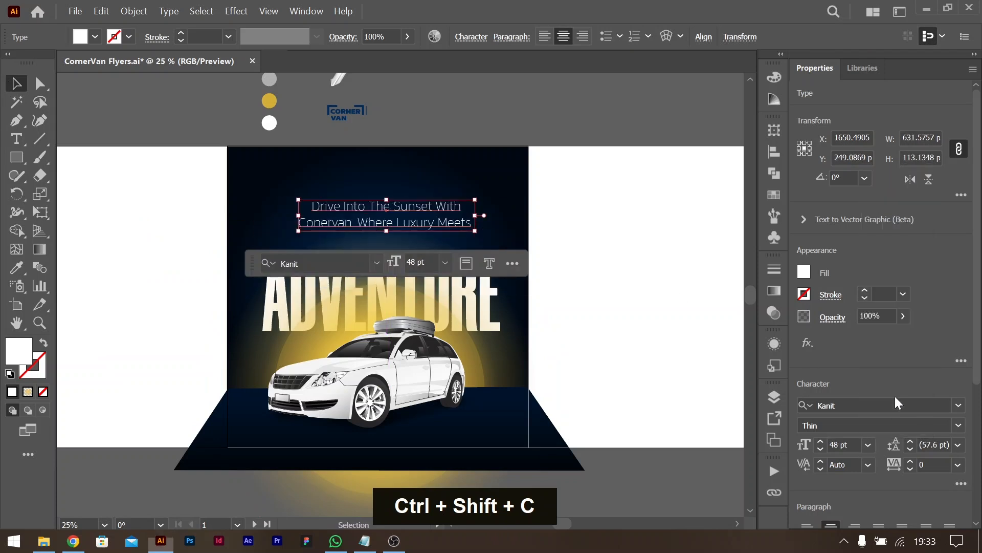
pyautogui.click(957, 427)
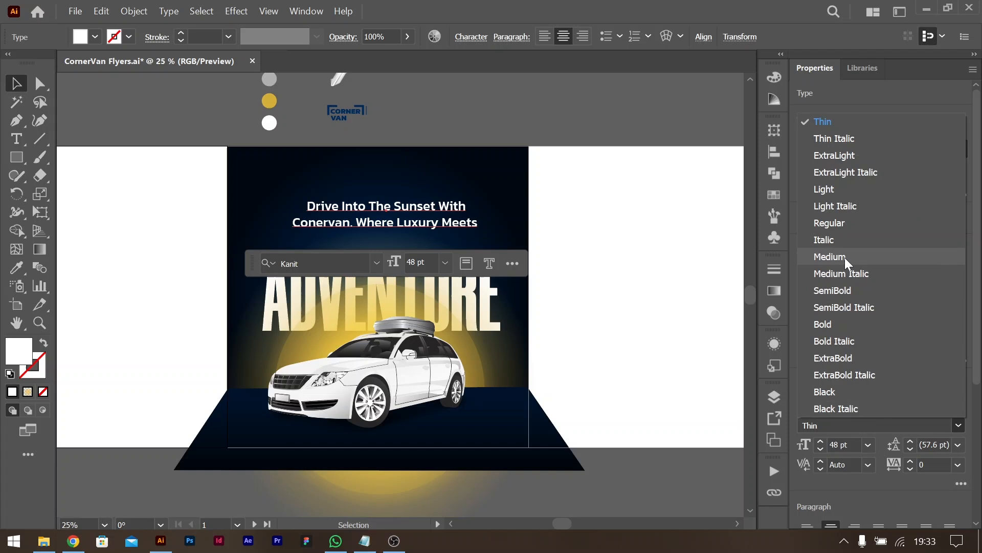
pyautogui.click(829, 223)
pyautogui.moveTo(405, 220)
pyautogui.mouseDown()
pyautogui.moveTo(391, 204)
pyautogui.moveTo(399, 195)
pyautogui.moveTo(403, 229)
pyautogui.moveTo(404, 217)
pyautogui.mouseUp()
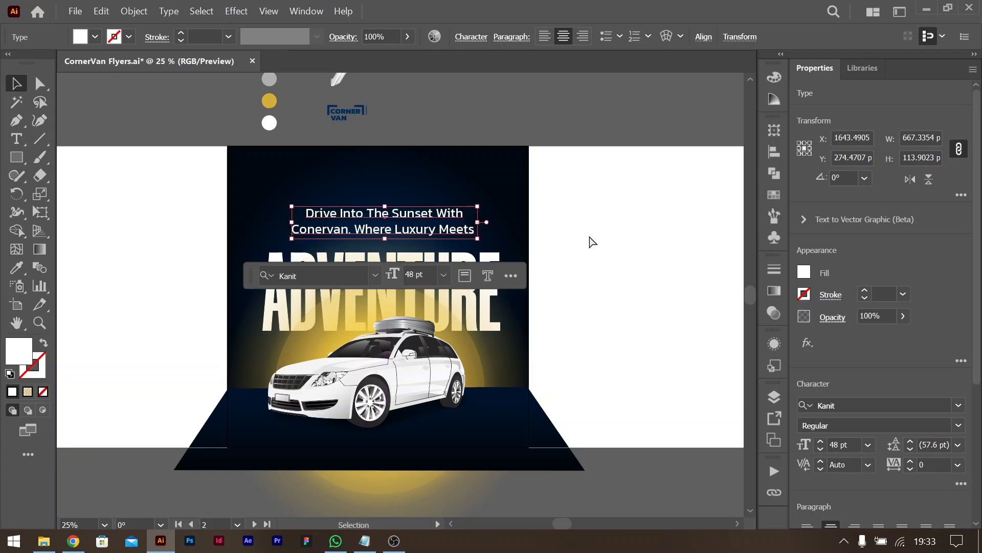
# Step: Draw an open, overlapping oval loop about 841 by 588 px with the Pencil tool in the empty canvas beside the keys
pyautogui.hotkey('ctrl', '=')
pyautogui.hotkey('ctrl', '=')
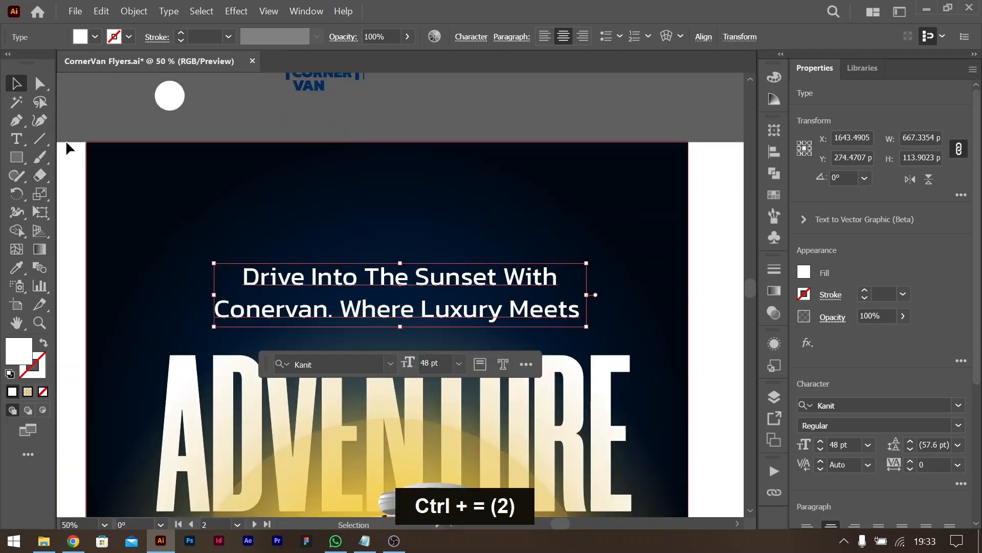
pyautogui.rightClick(17, 178)
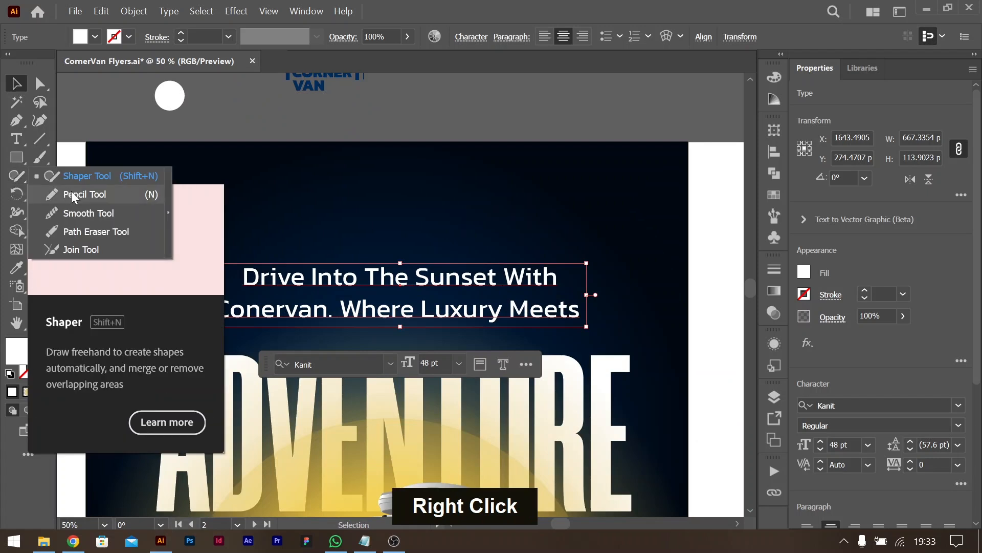
pyautogui.click(81, 191)
pyautogui.scroll(-3, 514, 249)
pyautogui.hotkey('ctrl', '-')
pyautogui.hotkey('ctrl', '-')
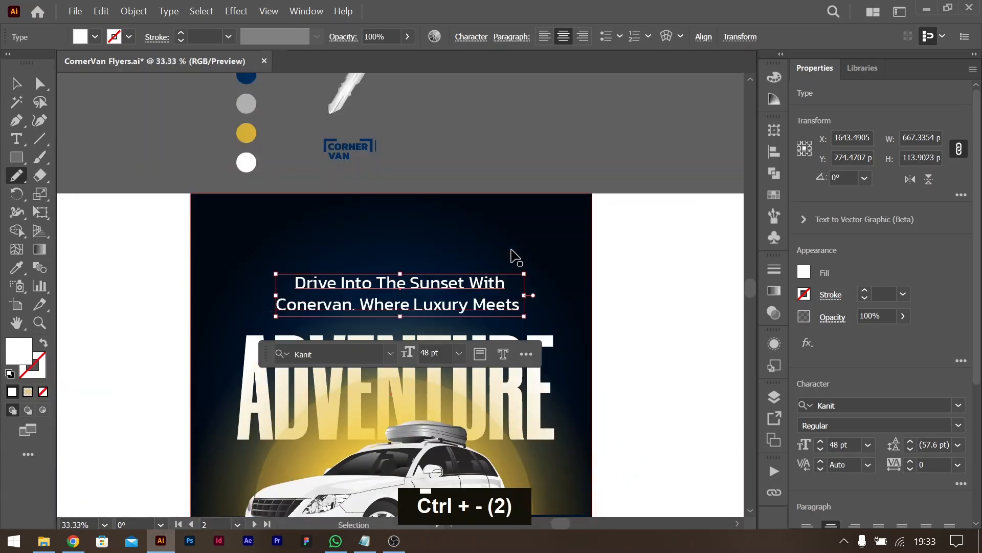
pyautogui.scroll(5, 564, 204)
pyautogui.moveTo(574, 122); pyautogui.dragTo(680, 153)
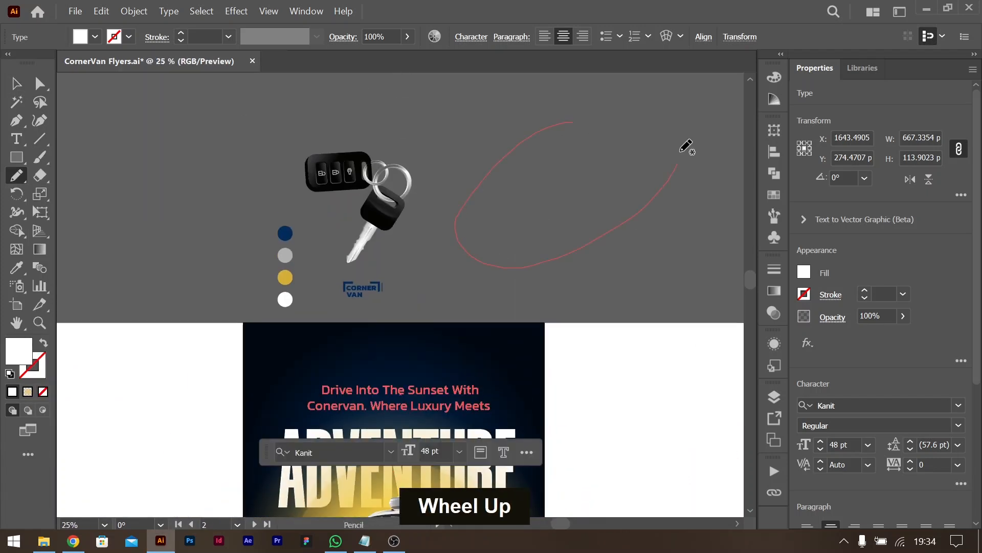
pyautogui.moveTo(448, 208); pyautogui.dragTo(446, 208)
pyautogui.click(18, 90)
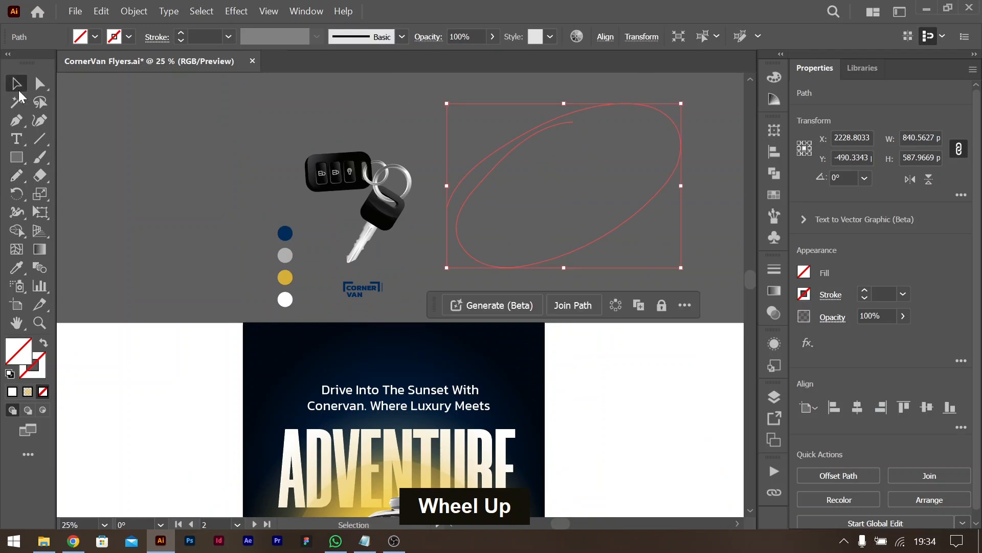
# Step: Review the Pencil tool's fidelity and path-closing options
pyautogui.doubleClick(16, 175)
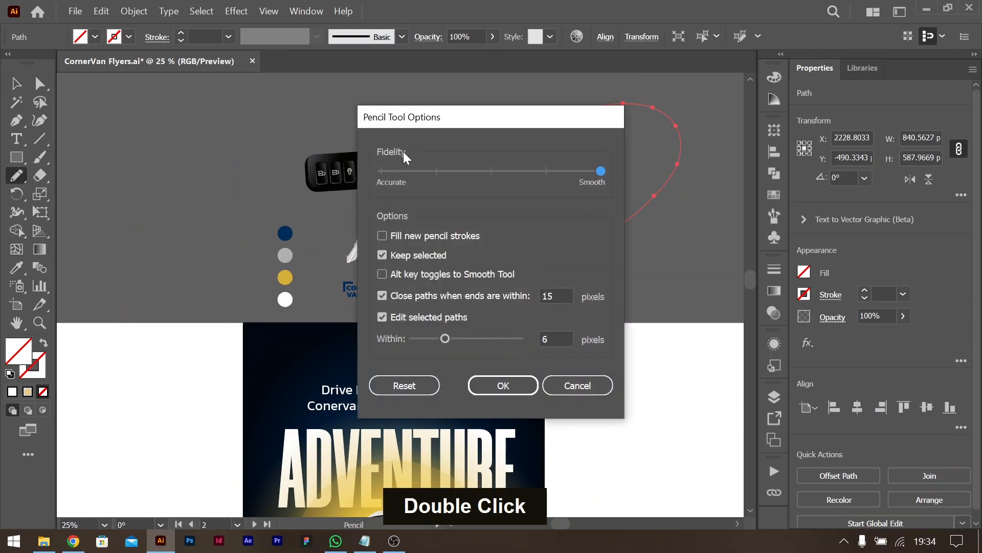
pyautogui.click(569, 393)
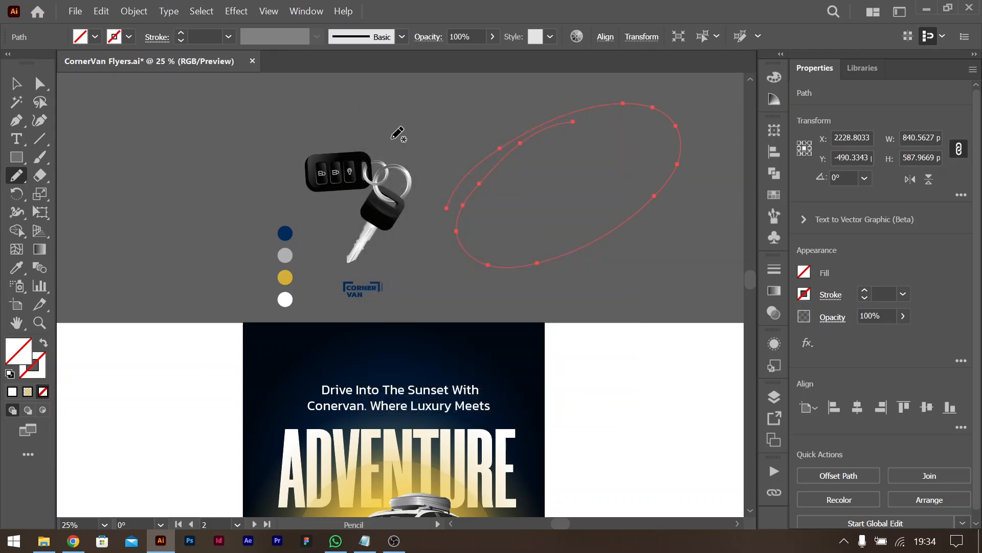
pyautogui.doubleClick(18, 77)
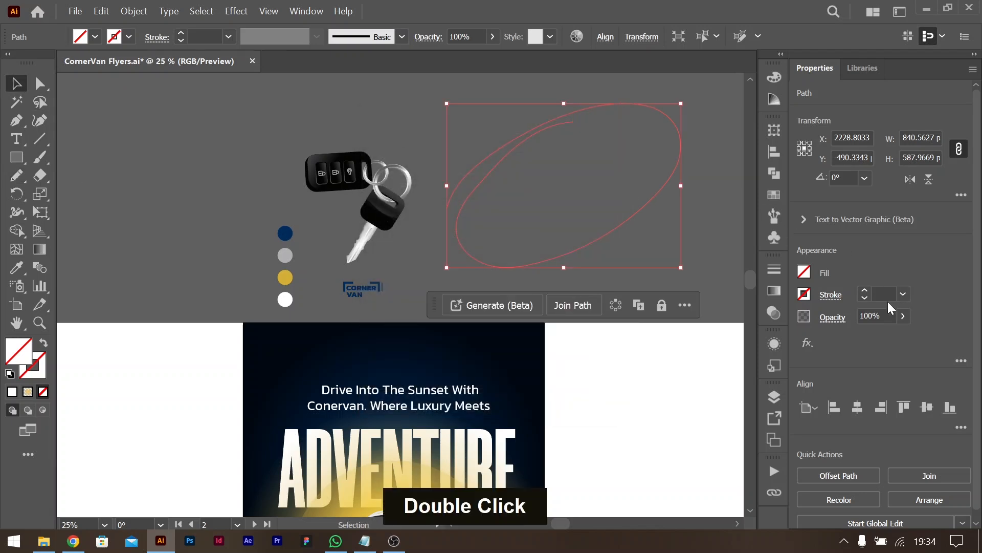
# Step: Give the hand-drawn loop a white 20 pt stroke
pyautogui.click(867, 289)
pyautogui.click(867, 289)
pyautogui.click(867, 288)
pyautogui.click(866, 288)
pyautogui.click(866, 289)
pyautogui.click(804, 294)
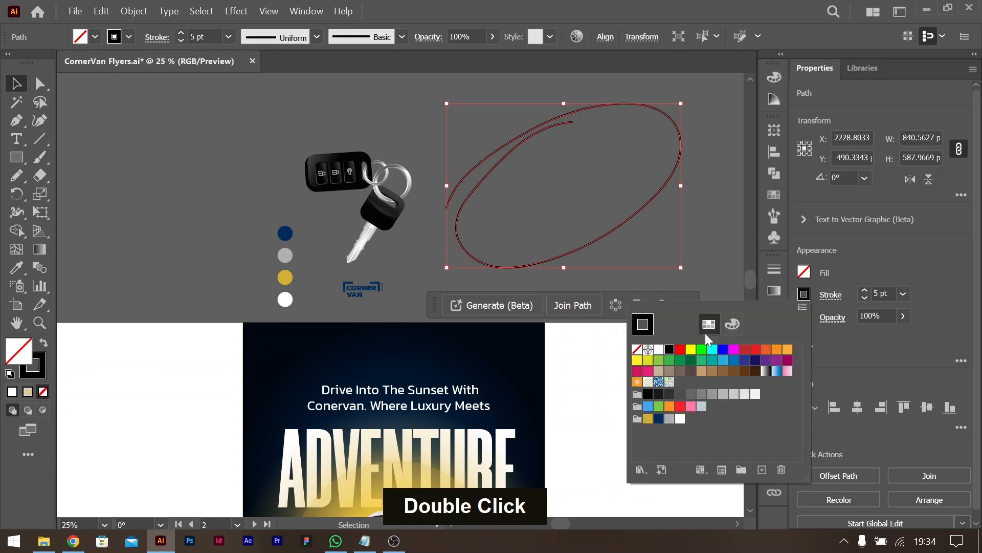
pyautogui.click(659, 349)
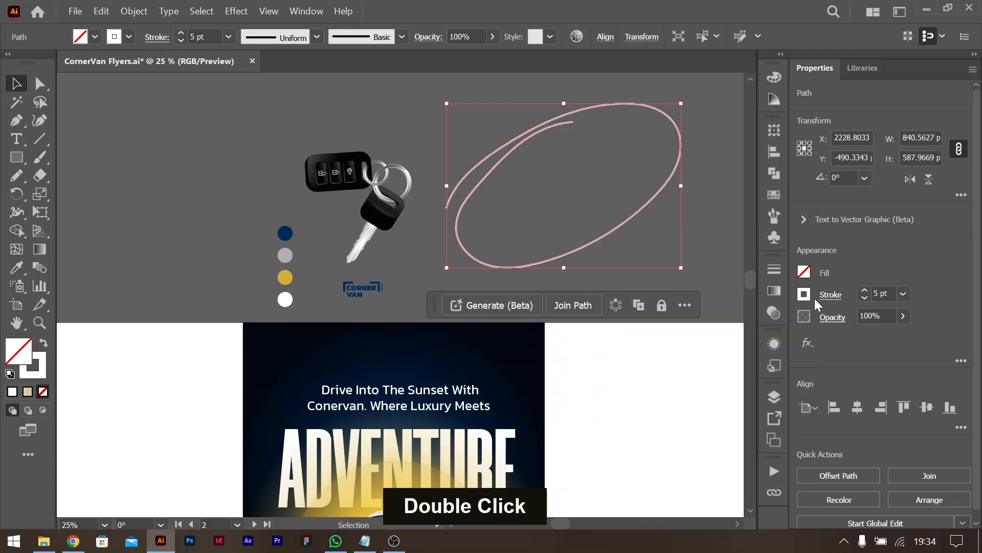
pyautogui.click(867, 290)
pyautogui.click(867, 289)
pyautogui.click(867, 289)
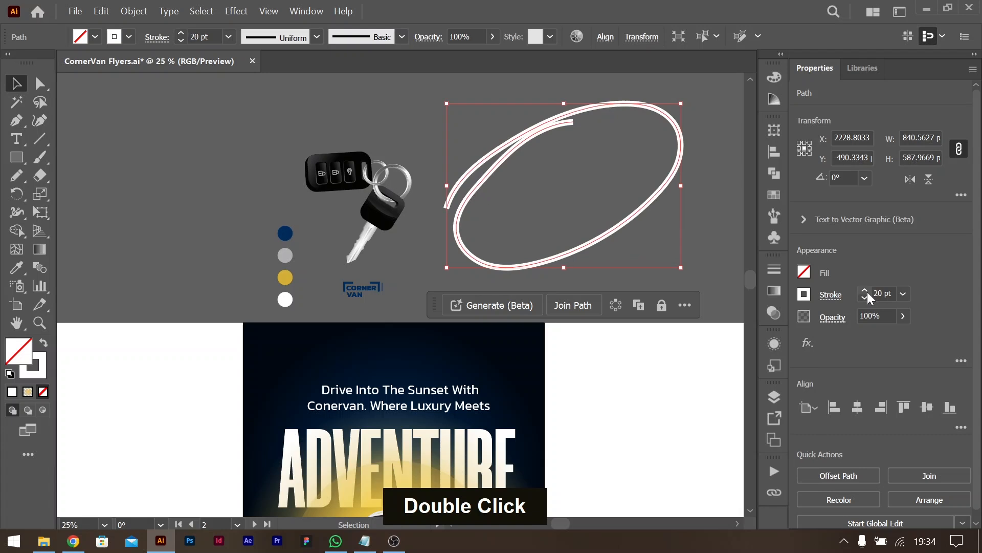
# Step: Apply the rough-edged art brush to the loop and set its stroke weight to 10 pt
pyautogui.click(775, 219)
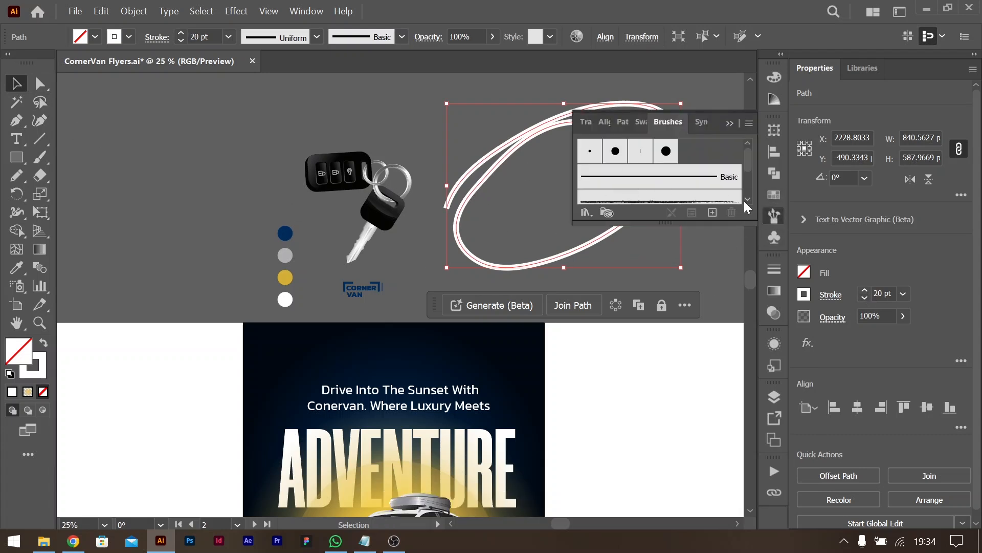
pyautogui.scroll(-1, 745, 202)
pyautogui.click(684, 187)
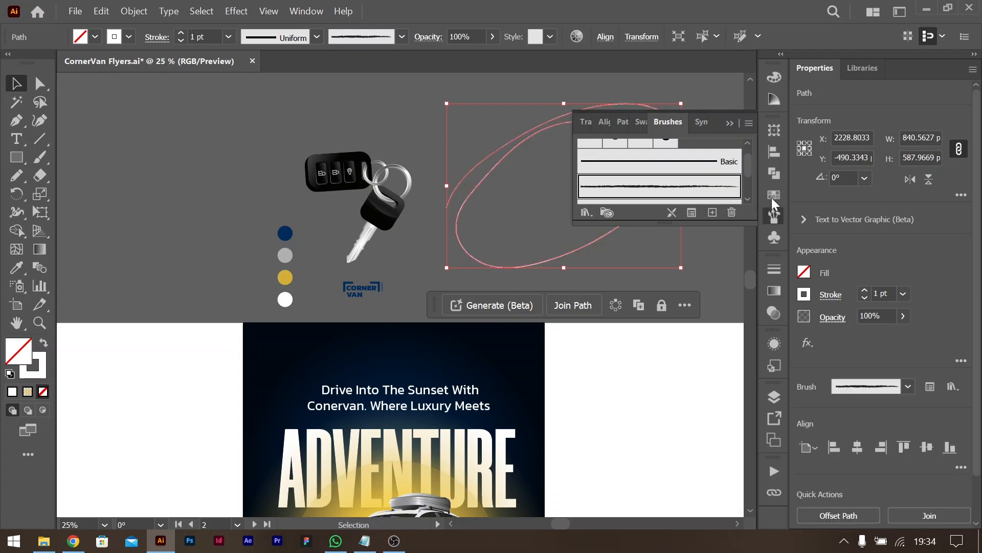
pyautogui.click(865, 290)
pyautogui.click(865, 290)
pyautogui.click(865, 290)
pyautogui.click(865, 290)
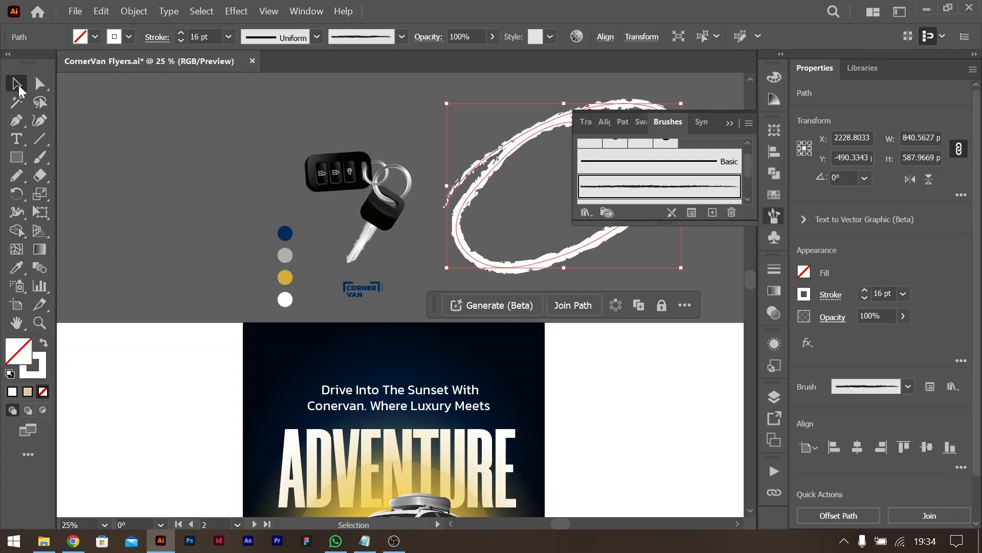
pyautogui.press('Down')
pyautogui.press('Down')
pyautogui.press('Down')
pyautogui.press('Down')
pyautogui.press('Down')
pyautogui.press('Down')
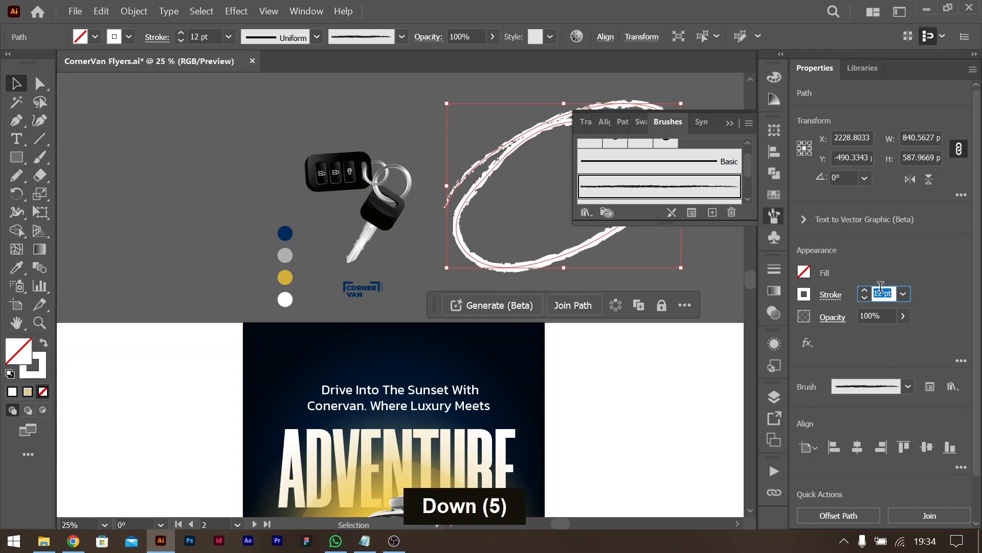
pyautogui.click(508, 210)
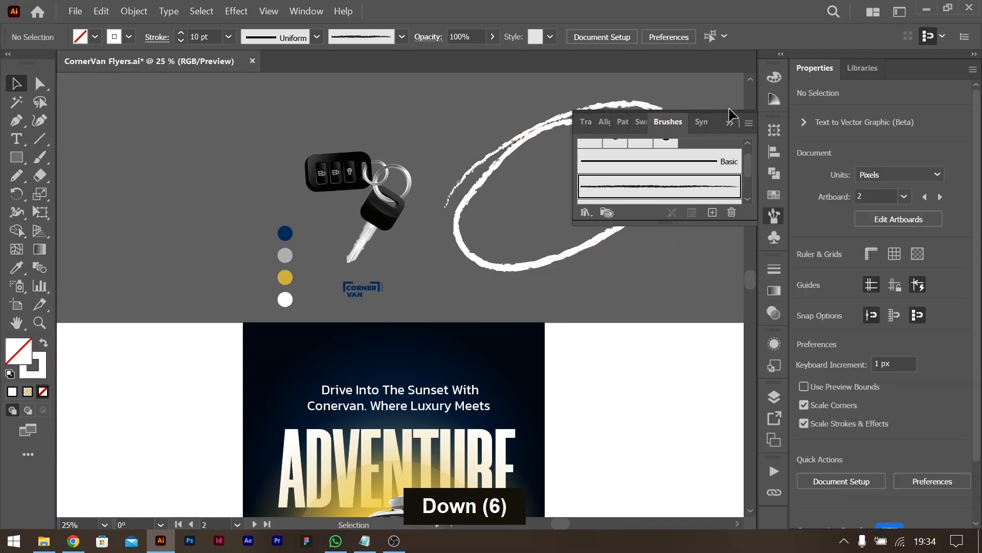
pyautogui.click(729, 123)
# Step: Move the loop onto the flyer, then scale, rotate and stretch it to encircle the two-line tagline
pyautogui.moveTo(639, 107)
pyautogui.mouseDown()
pyautogui.moveTo(478, 353)
pyautogui.moveTo(473, 344)
pyautogui.mouseUp()
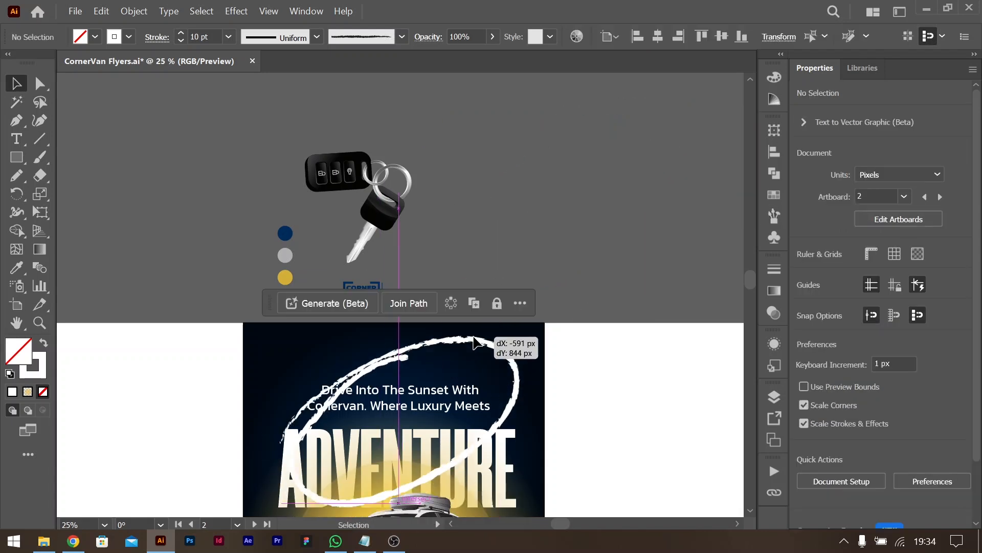
pyautogui.moveTo(535, 340)
pyautogui.mouseDown()
pyautogui.moveTo(570, 394)
pyautogui.moveTo(490, 404)
pyautogui.mouseUp()
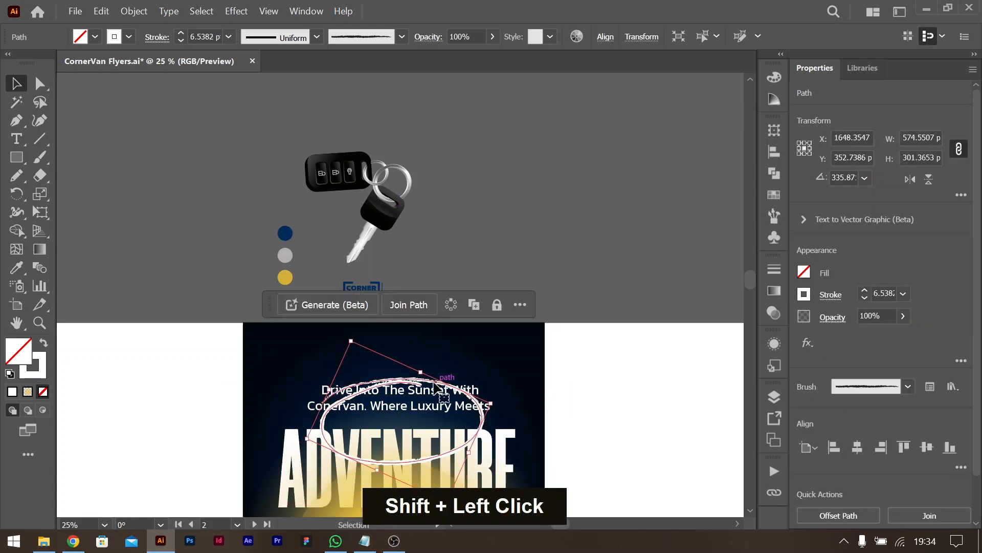
pyautogui.moveTo(431, 382); pyautogui.dragTo(429, 353)
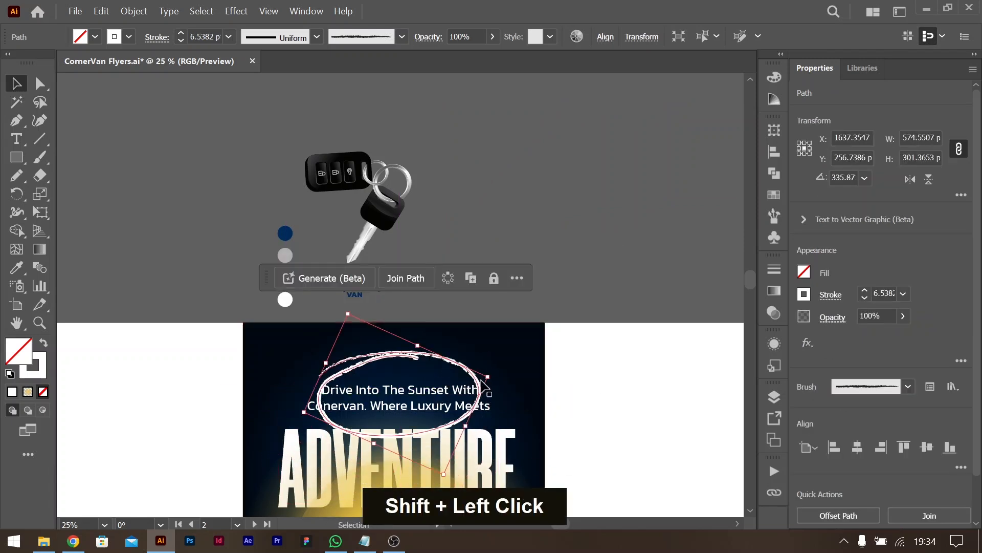
pyautogui.moveTo(497, 382)
pyautogui.mouseDown()
pyautogui.moveTo(520, 375)
pyautogui.moveTo(504, 374)
pyautogui.mouseUp()
pyautogui.moveTo(426, 331)
pyautogui.mouseDown()
pyautogui.moveTo(427, 373)
pyautogui.moveTo(439, 371)
pyautogui.mouseUp()
pyautogui.moveTo(515, 394); pyautogui.dragTo(516, 368)
# Step: Select the tagline together with the loop and nudge both down until the text sits just above the headline
pyautogui.keyDown('shift'); pyautogui.click(417, 402); pyautogui.keyUp('shift')
pyautogui.hotkey('shift', 'Down')
pyautogui.hotkey('shift', 'Down')
pyautogui.hotkey('shift', 'Down')
pyautogui.hotkey('shift', 'Down')
pyautogui.hotkey('shift', 'Down')
pyautogui.hotkey('shift', 'Down')
pyautogui.hotkey('shift', 'Down')
pyautogui.hotkey('shift', 'Up')
pyautogui.hotkey('shift', 'Up')
pyautogui.hotkey('shift', 'Up')
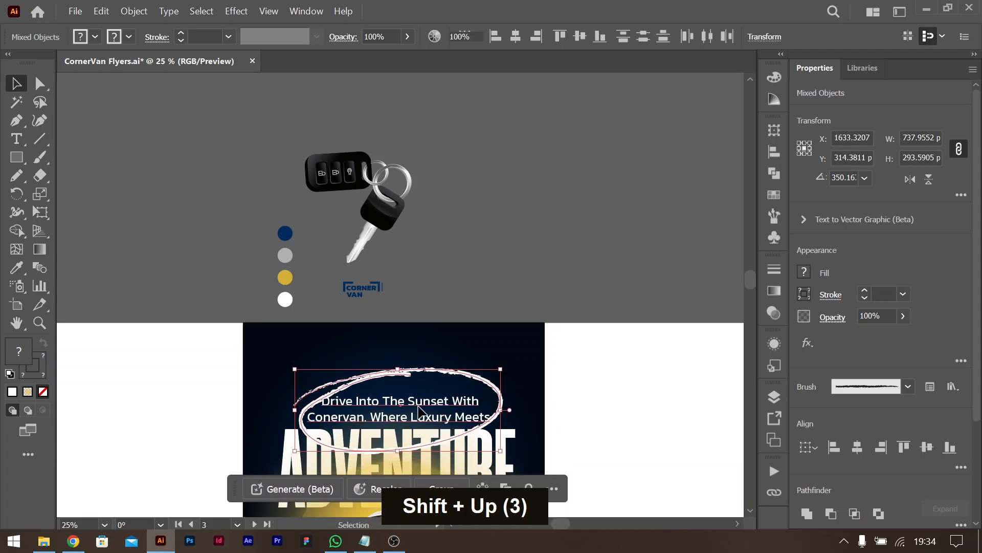
# Step: Tighten the tagline's leading to 41.6 pt and nudge the text down closer to the headline
pyautogui.hotkey('ctrl', '=')
pyautogui.hotkey('ctrl', '=')
pyautogui.click(438, 310)
pyautogui.hotkey('alt', 'Up')
pyautogui.hotkey('alt', 'Up')
pyautogui.hotkey('alt', 'Up')
pyautogui.hotkey('alt', 'Up')
pyautogui.hotkey('alt', 'Up')
pyautogui.hotkey('alt', 'Up')
pyautogui.hotkey('alt', 'Up')
pyautogui.hotkey('shift', 'Down')
pyautogui.hotkey('shift', 'Down')
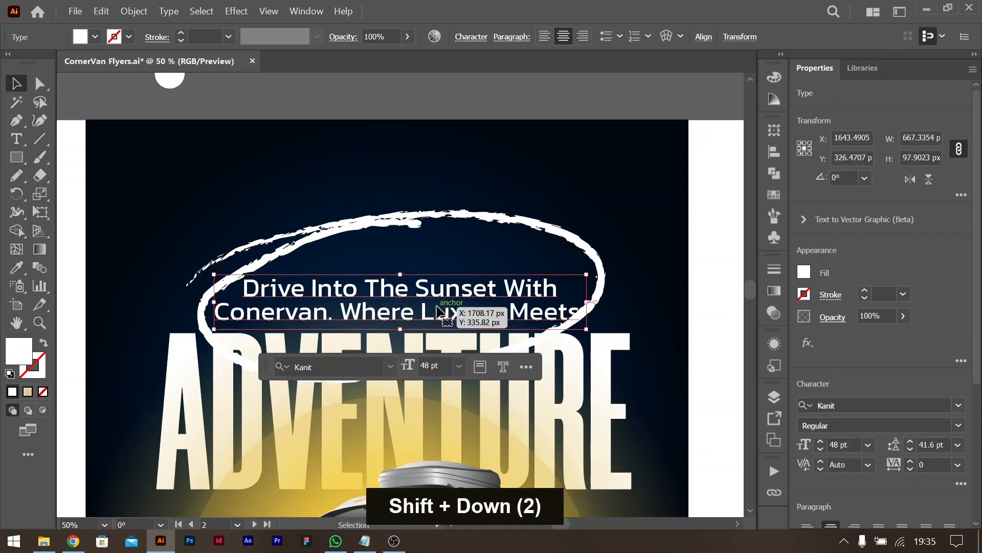
# Step: Change the loop's stroke colour from white to the brand gold swatch
pyautogui.click(532, 228)
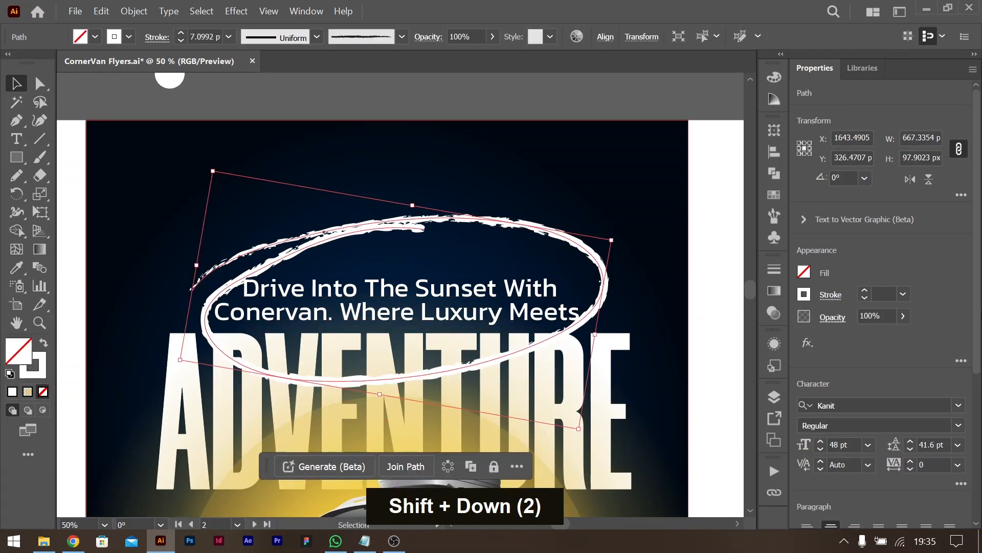
pyautogui.click(804, 294)
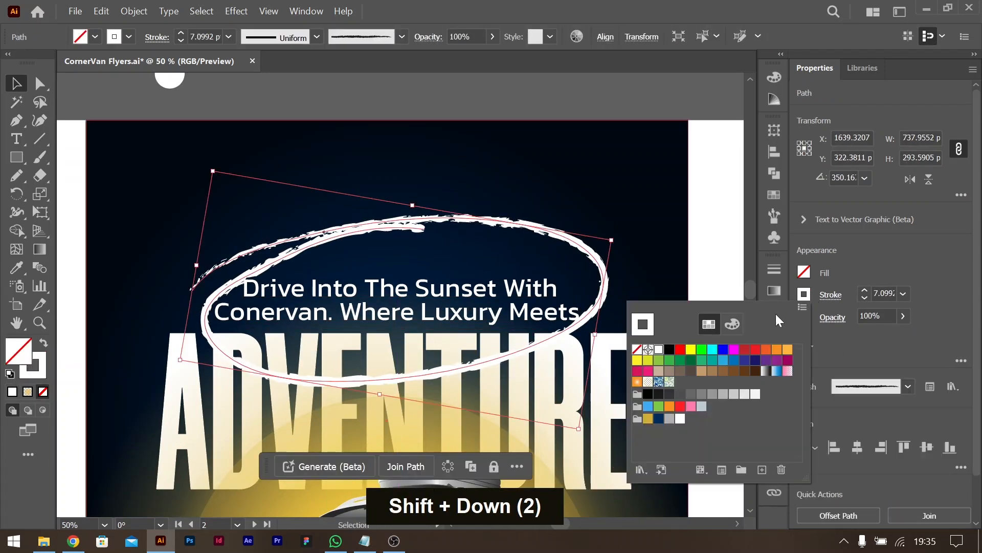
pyautogui.click(648, 419)
pyautogui.click(720, 212)
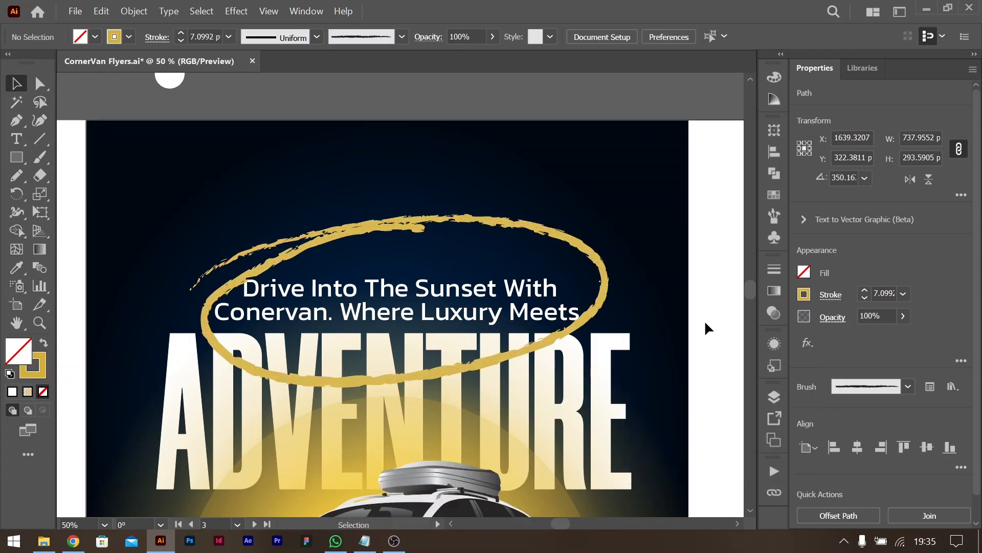
# Step: Try the ADVENTURE headline at different stacking levels in front of and behind the yellow glow
pyautogui.hotkey('ctrl', '-')
pyautogui.scroll(-2, 540, 346)
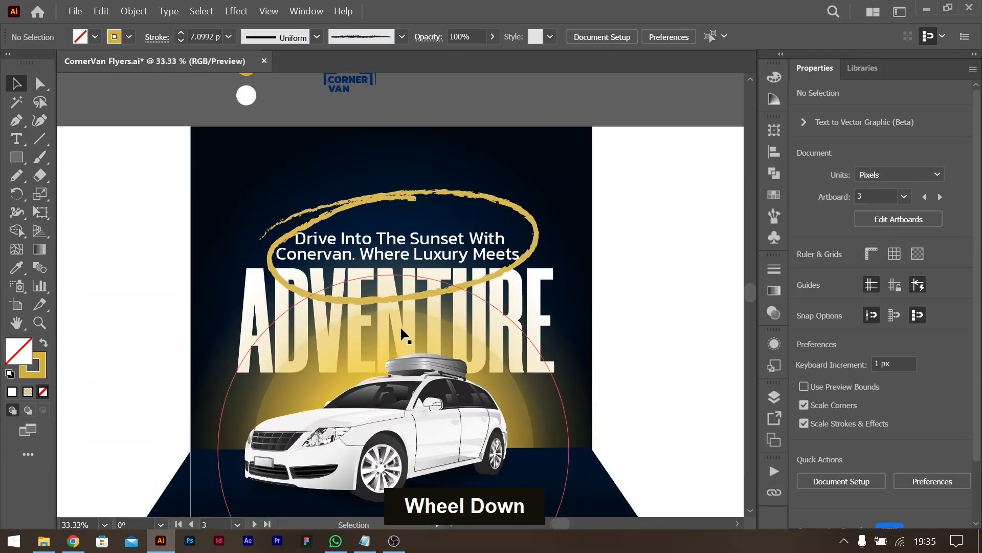
pyautogui.click(548, 265)
pyautogui.hotkey('ctrl', ']')
pyautogui.hotkey('ctrl', ']')
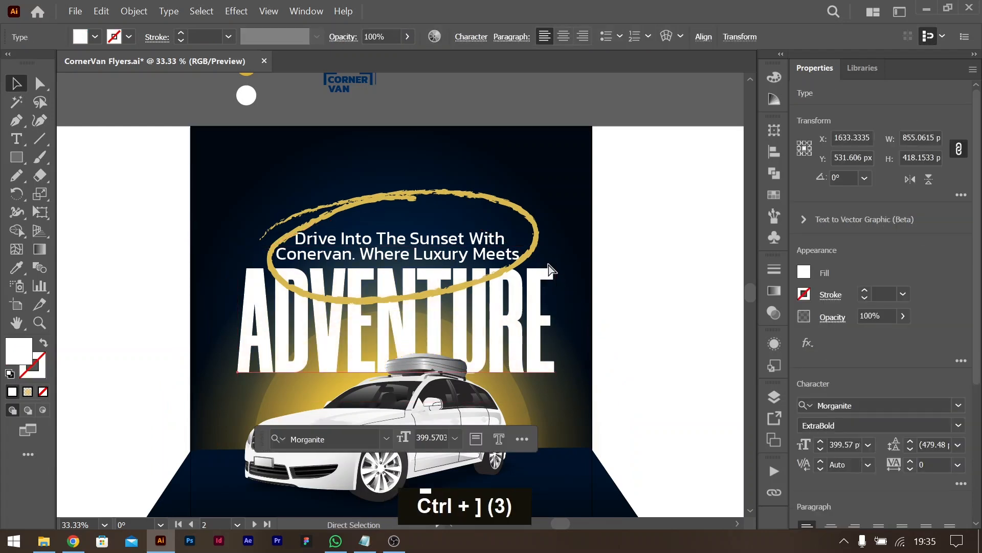
pyautogui.hotkey('ctrl', '[')
pyautogui.hotkey('ctrl', '[')
pyautogui.hotkey('ctrl', '[')
pyautogui.hotkey('ctrl', '[')
pyautogui.hotkey('ctrl', '[')
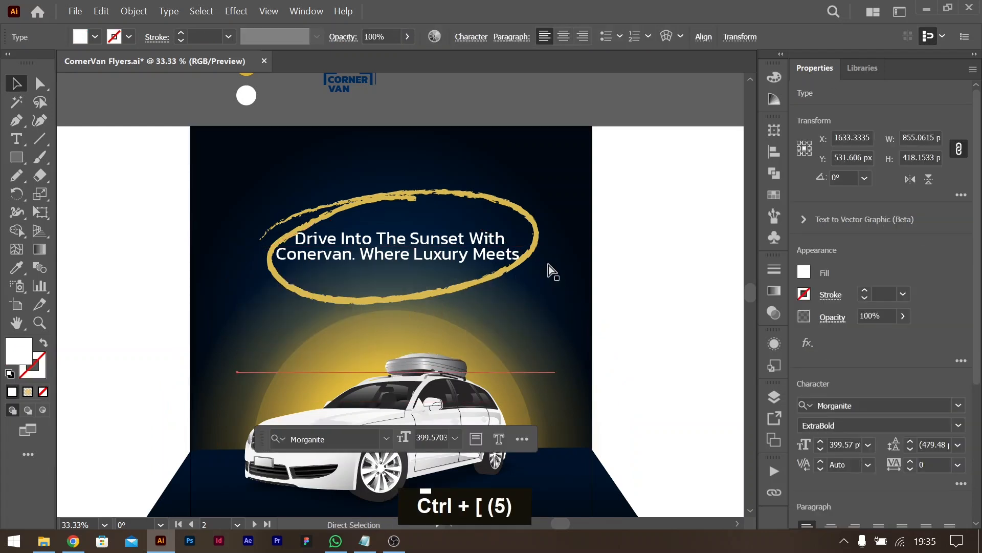
pyautogui.hotkey('ctrl', ']')
pyautogui.hotkey('ctrl', ']')
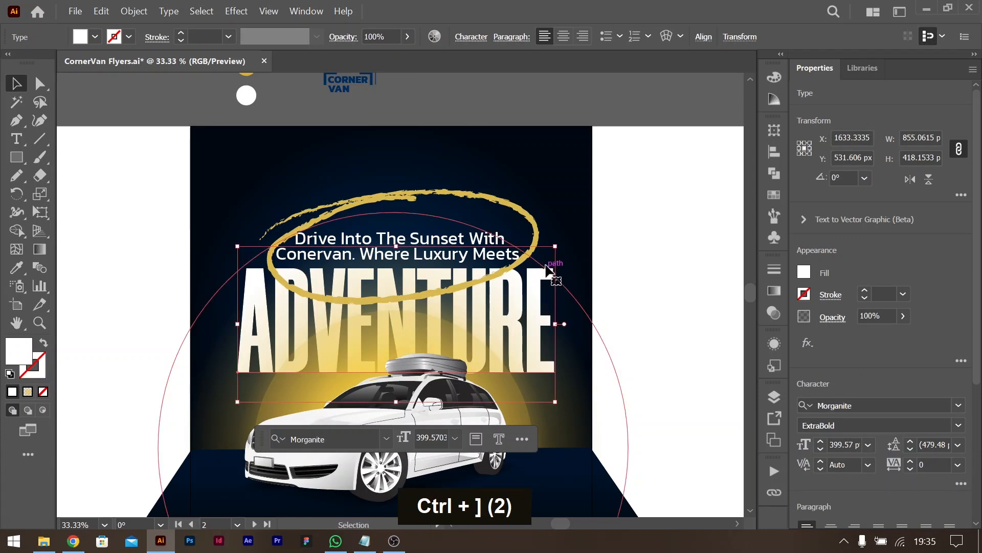
# Step: Move the ADVENTURE headline up to about Y 521 px and centre it horizontally on the artboard
pyautogui.moveTo(551, 261)
pyautogui.mouseDown()
pyautogui.moveTo(547, 163)
pyautogui.moveTo(546, 259)
pyautogui.moveTo(555, 266)
pyautogui.mouseUp()
pyautogui.moveTo(562, 265); pyautogui.dragTo(552, 263)
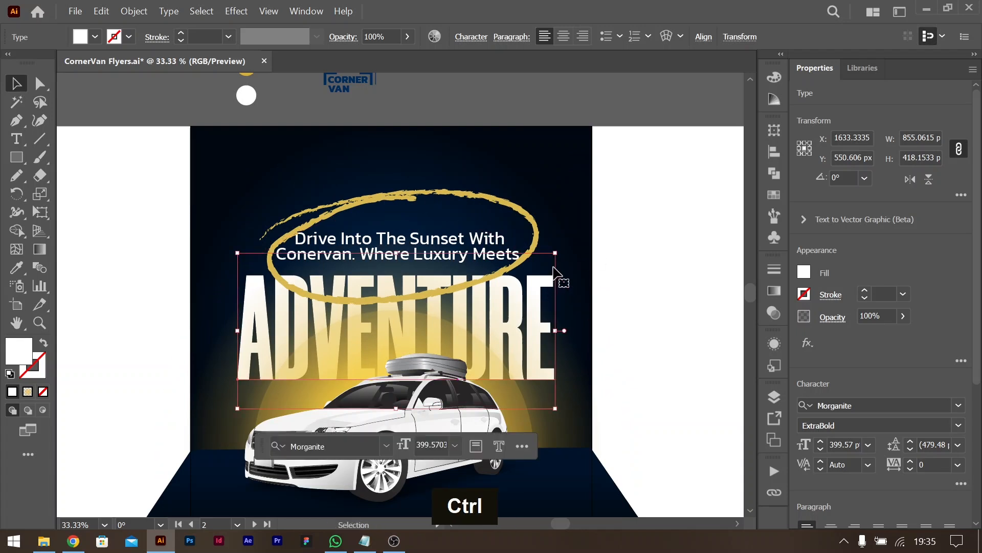
pyautogui.hotkey('shift', 'Up')
pyautogui.hotkey('shift', 'Up')
pyautogui.hotkey('shift', 'Up')
pyautogui.hotkey('shift', 'Right')
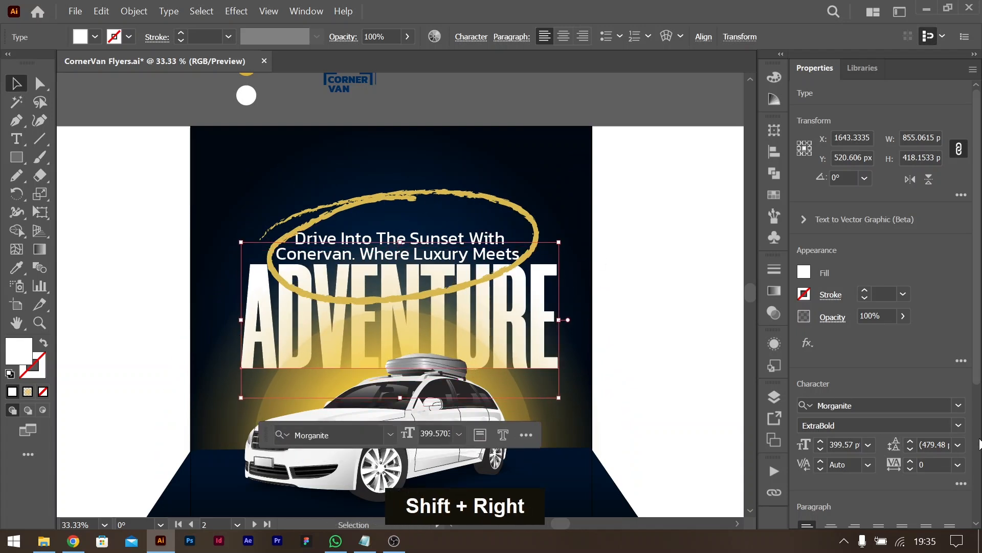
pyautogui.scroll(-4, 855, 444)
pyautogui.click(855, 444)
pyautogui.click(715, 309)
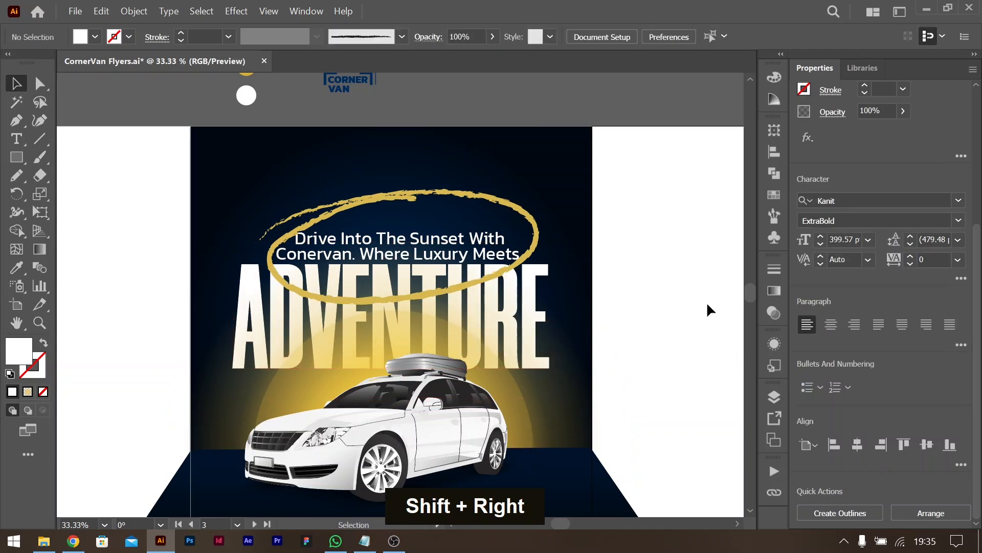
# Step: Move the two-line tagline up about 14 px to separate it from the headline
pyautogui.moveTo(481, 239); pyautogui.dragTo(481, 236)
pyautogui.scroll(-1, 559, 329)
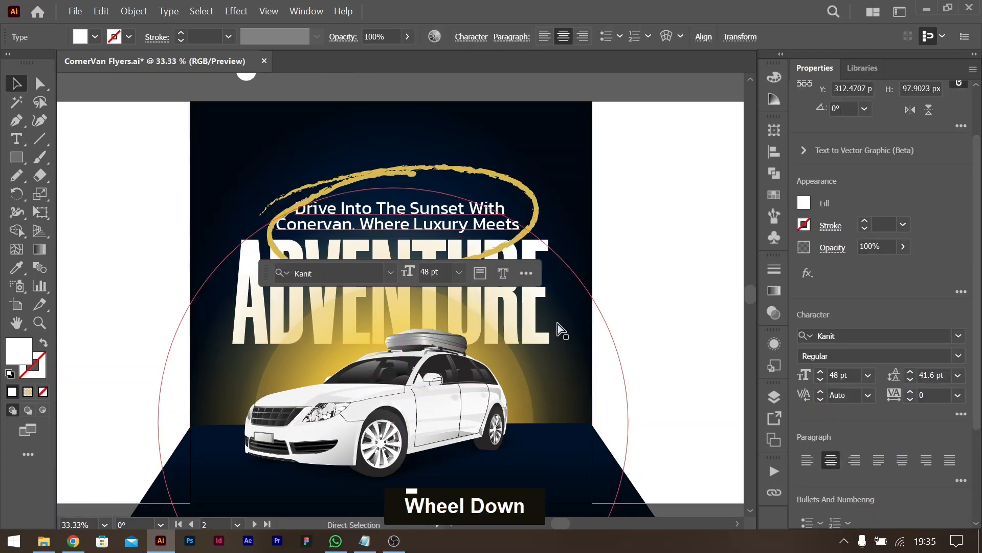
pyautogui.hotkey('ctrl', '-')
pyautogui.scroll(-3, 578, 381)
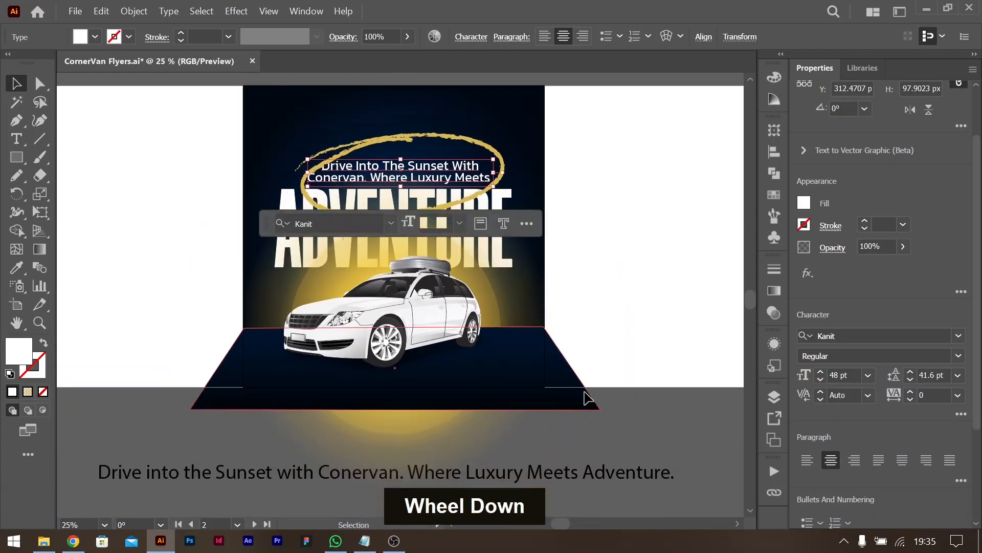
pyautogui.scroll(3, 584, 358)
pyautogui.hscroll(-3, 586, 336)
pyautogui.click(686, 269)
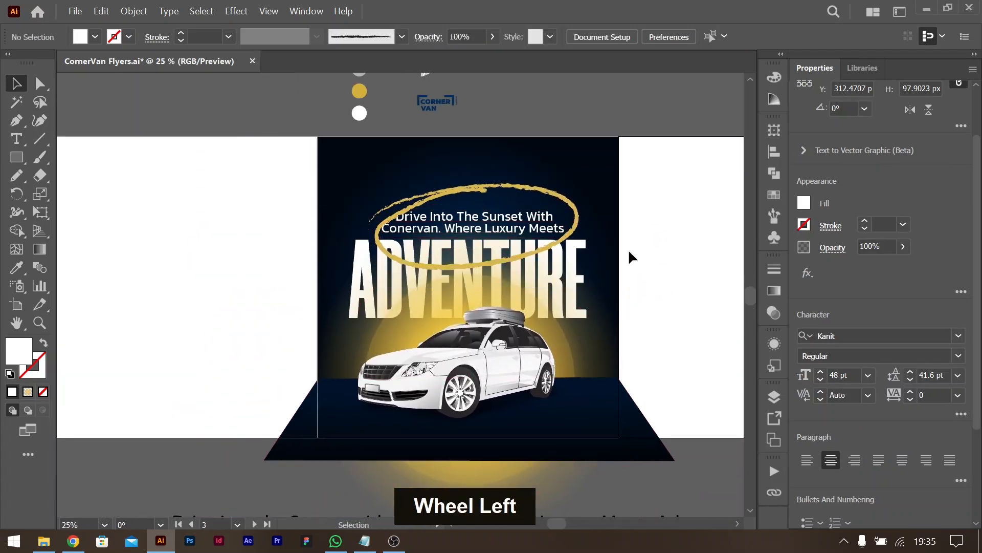
# Step: Shift the gold loop about 7 px left so it sits better around the tagline
pyautogui.moveTo(548, 189); pyautogui.dragTo(545, 189)
pyautogui.scroll(-3, 561, 333)
pyautogui.hscroll(3, 680, 294)
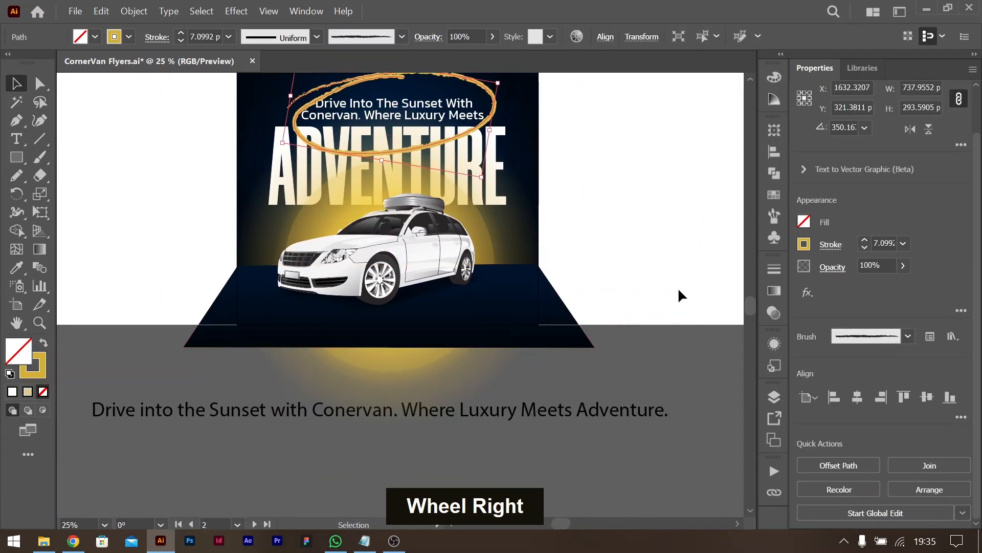
pyautogui.scroll(3, 679, 295)
pyautogui.click(582, 302)
# Step: Move the car keys from the pasteboard to the flyer's upper-right corner and bring them to the front
pyautogui.hscroll(-3, 582, 302)
pyautogui.scroll(5, 582, 302)
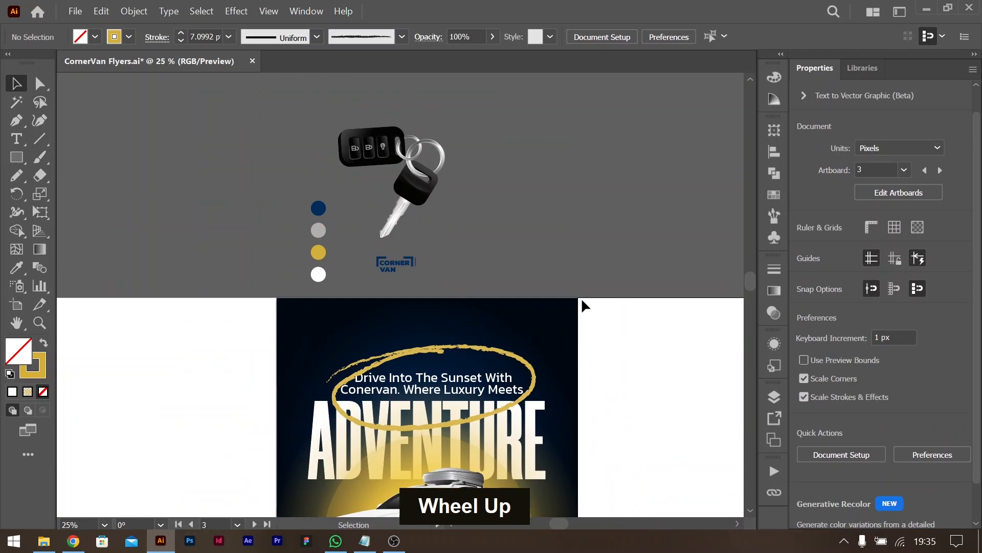
pyautogui.click(399, 189)
pyautogui.moveTo(399, 189); pyautogui.dragTo(563, 394)
pyautogui.hotkey('ctrl', 'shift', ']')
pyautogui.scroll(-3, 563, 394)
pyautogui.moveTo(569, 254); pyautogui.dragTo(569, 189)
# Step: Place copies of the car keys at the flyer's left edge and lower-right corner
pyautogui.moveTo(541, 238); pyautogui.dragTo(233, 429)
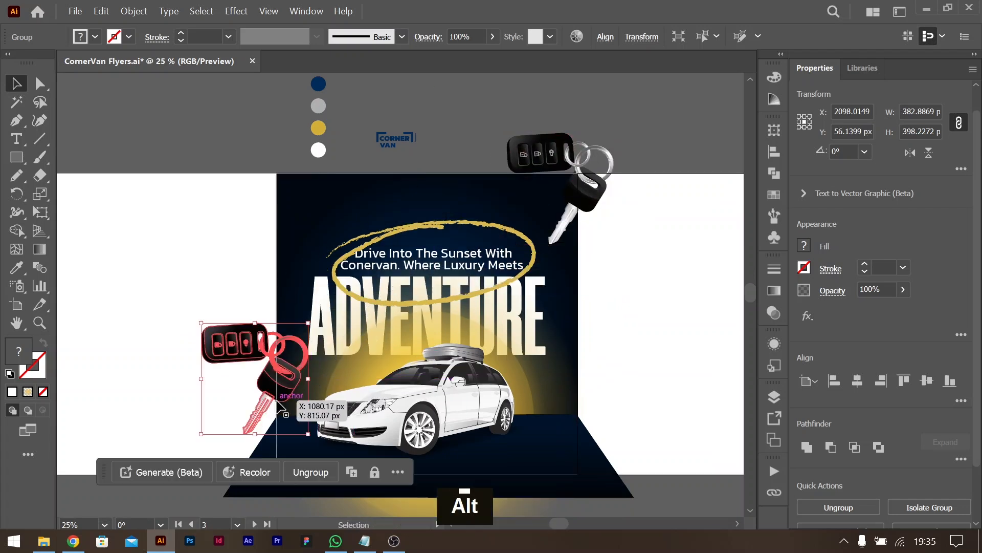
pyautogui.moveTo(570, 156); pyautogui.dragTo(537, 448)
pyautogui.moveTo(227, 369); pyautogui.dragTo(233, 323)
# Step: Copy the CornerVan logo onto the flyer, bring it to the front, fill it white and place it in the upper-left corner
pyautogui.click(377, 131)
pyautogui.moveTo(379, 136); pyautogui.dragTo(432, 210)
pyautogui.hotkey('ctrl', 'shift', ']')
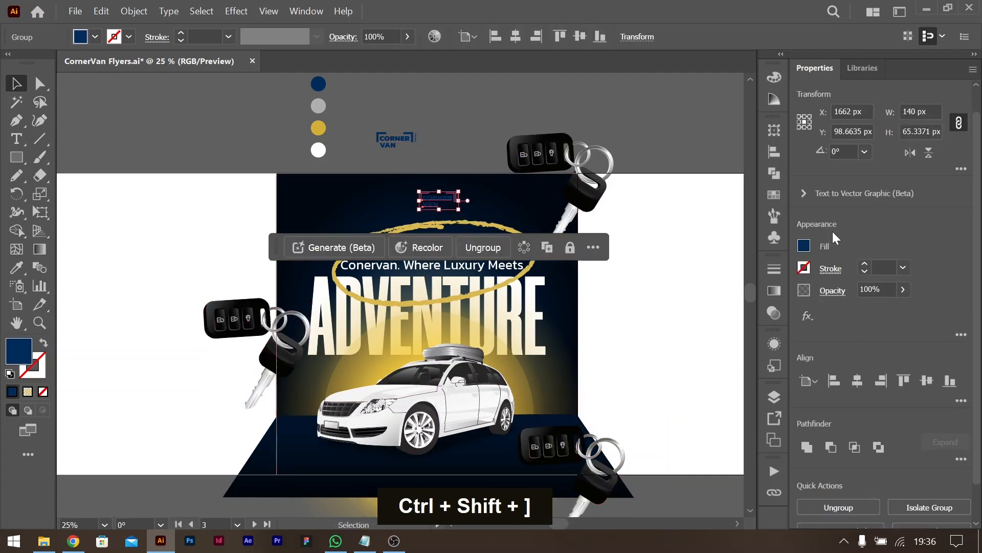
pyautogui.click(804, 246)
pyautogui.click(656, 379)
pyautogui.moveTo(437, 201); pyautogui.dragTo(320, 217)
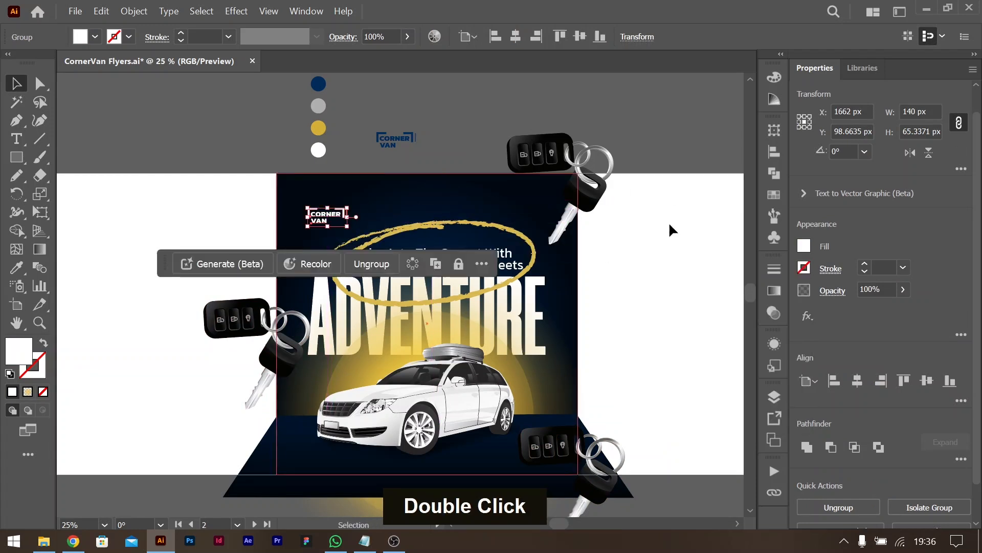
pyautogui.click(646, 238)
# Step: Lower the upper-right keys slightly into the flyer and group all three sets of car keys
pyautogui.moveTo(571, 176)
pyautogui.mouseDown()
pyautogui.moveTo(563, 208)
pyautogui.moveTo(566, 179)
pyautogui.mouseUp()
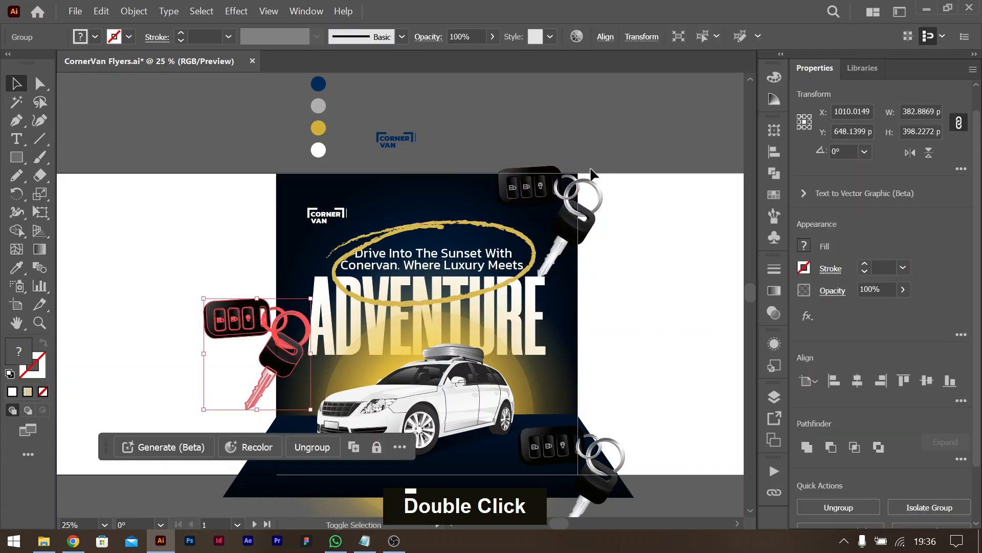
pyautogui.keyDown('shift'); pyautogui.click(255, 329); pyautogui.keyUp('shift')
pyautogui.keyDown('shift'); pyautogui.click(607, 484); pyautogui.keyUp('shift')
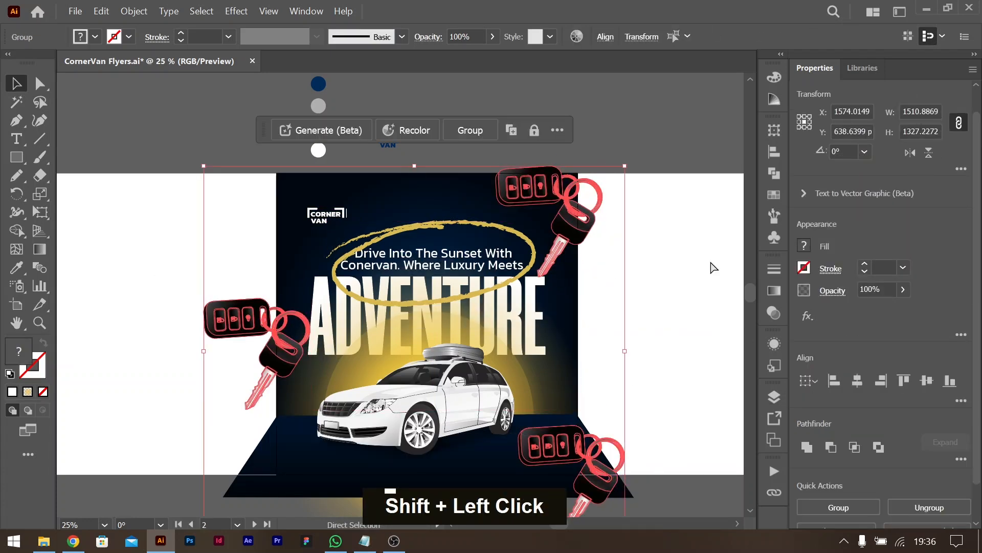
pyautogui.hotkey('ctrl', 'g')
# Step: Apply a Radial Blur to the keys group with amount 21, Spin method and Good quality
pyautogui.click(809, 315)
pyautogui.moveTo(851, 413)
pyautogui.click(766, 428)
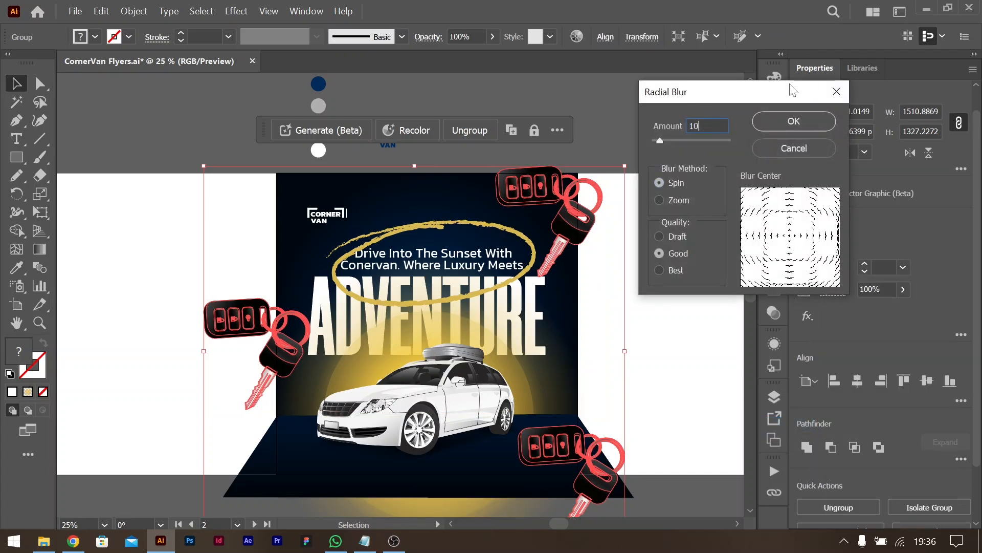
pyautogui.hotkey('shift', 'Up')
pyautogui.hotkey('shift', 'Up')
pyautogui.hotkey('shift', 'Up')
pyautogui.hotkey('shift', 'Down')
pyautogui.press('Up')
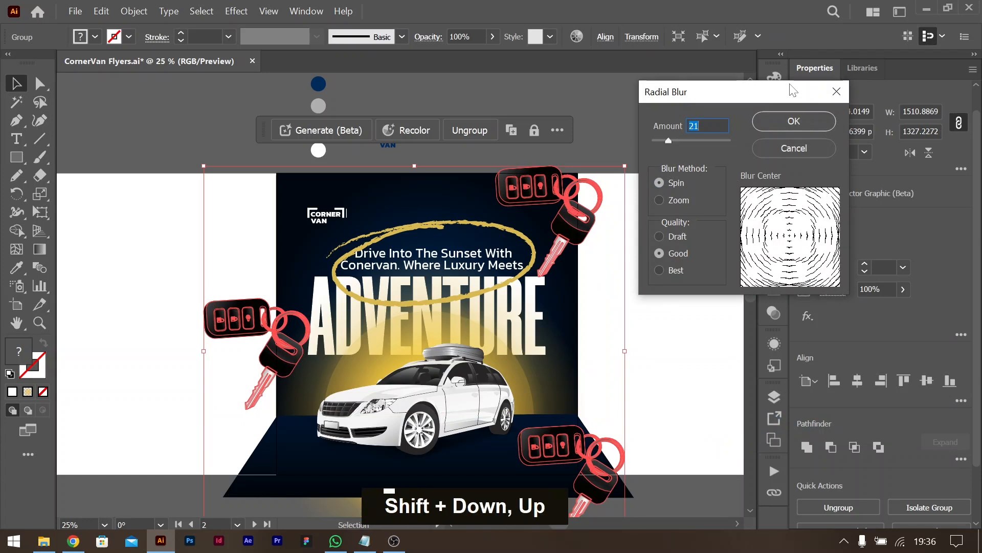
pyautogui.click(797, 125)
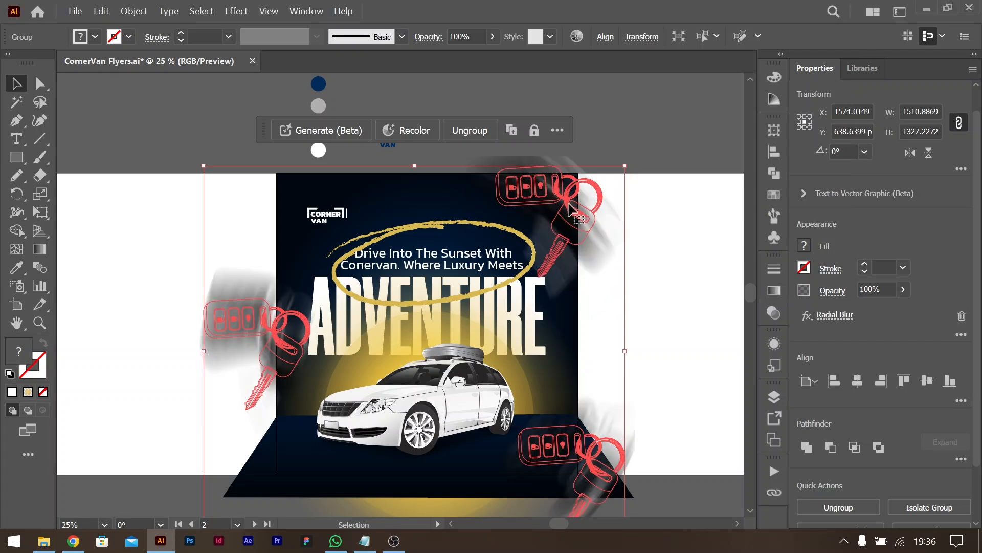
pyautogui.click(671, 219)
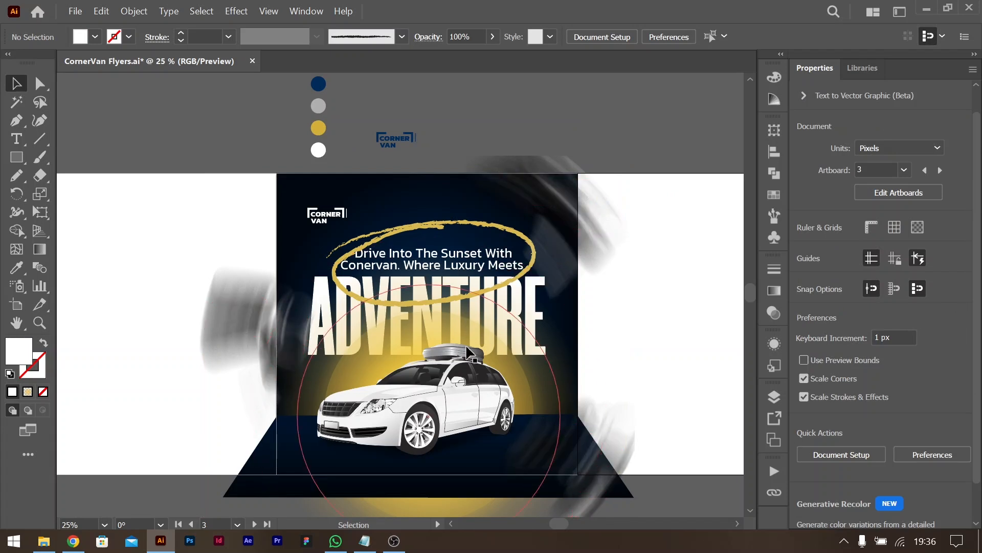
# Step: Apply a Radial Blur to the yellow glow circles behind the car with amount 21, Zoom method and Good quality
pyautogui.click(450, 322)
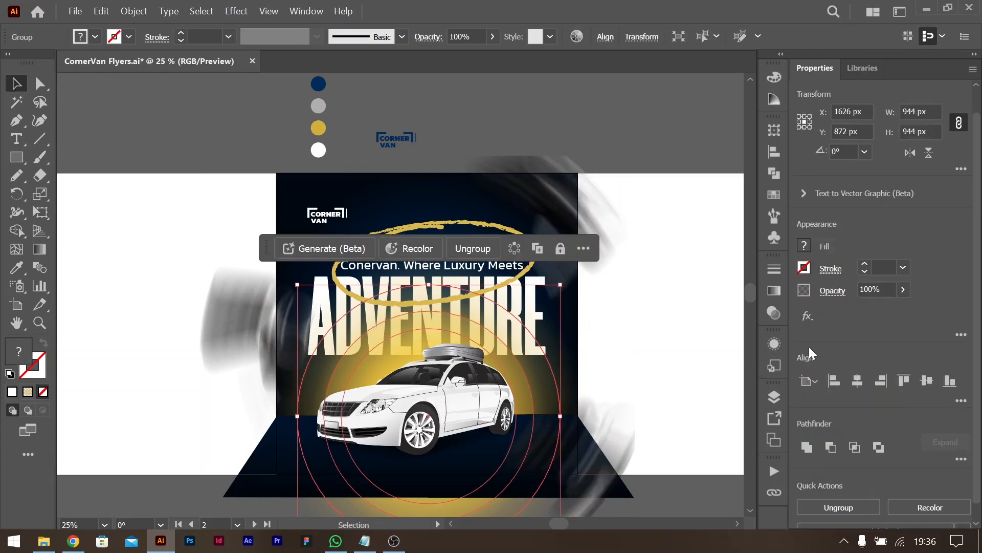
pyautogui.click(807, 315)
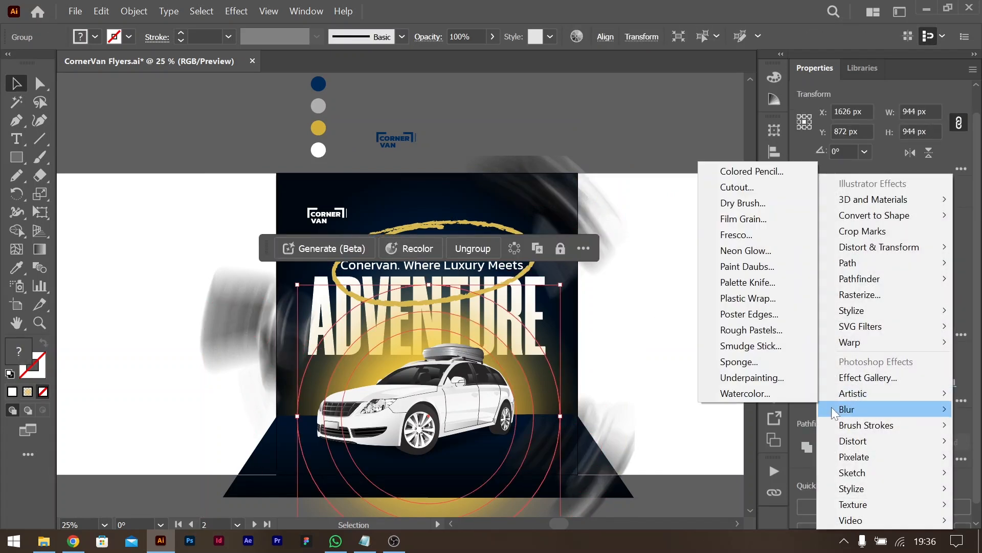
pyautogui.moveTo(832, 411)
pyautogui.click(749, 425)
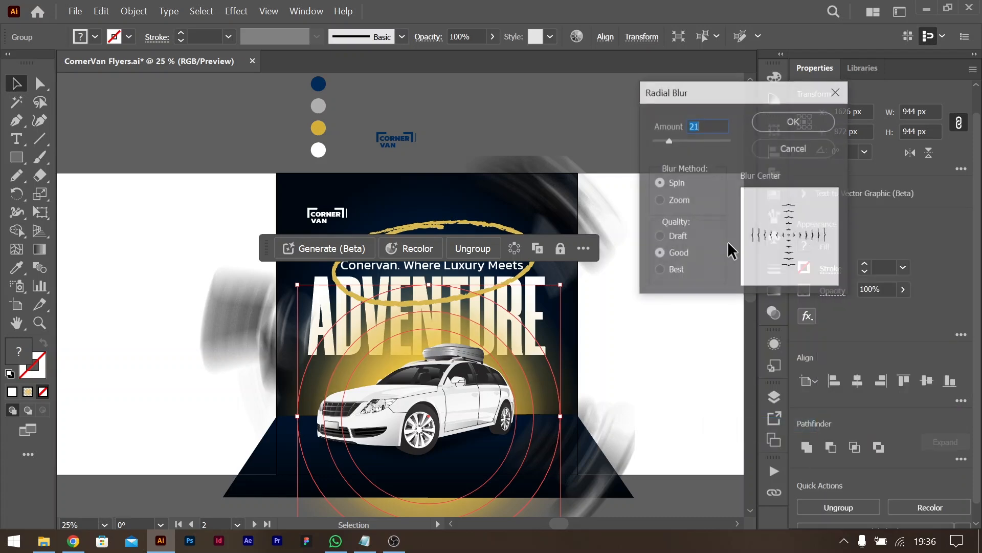
pyautogui.click(676, 201)
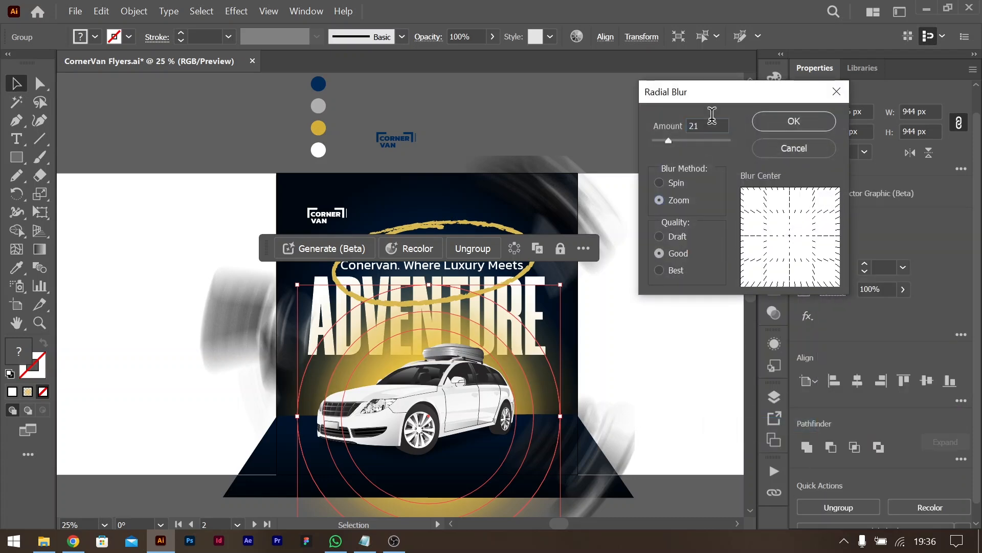
pyautogui.click(765, 122)
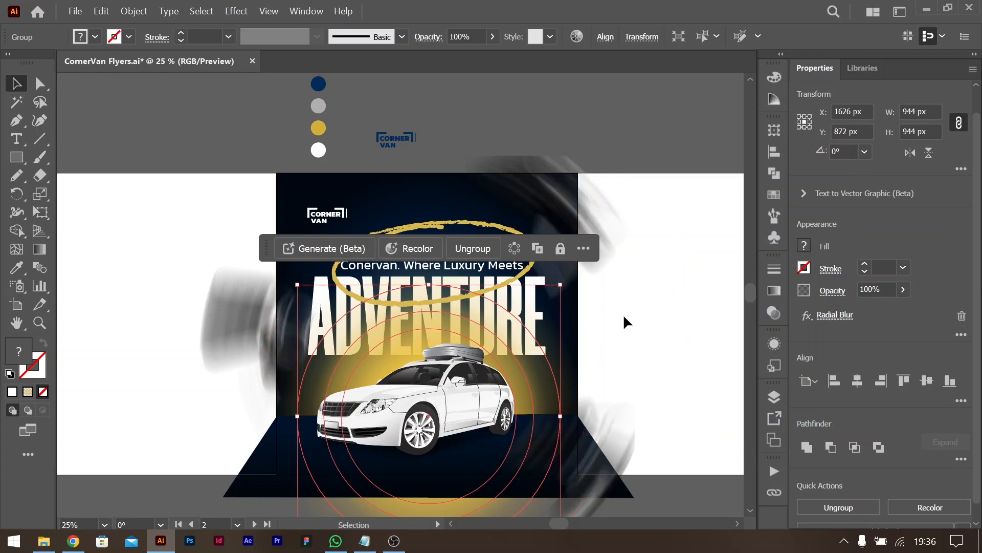
pyautogui.click(657, 240)
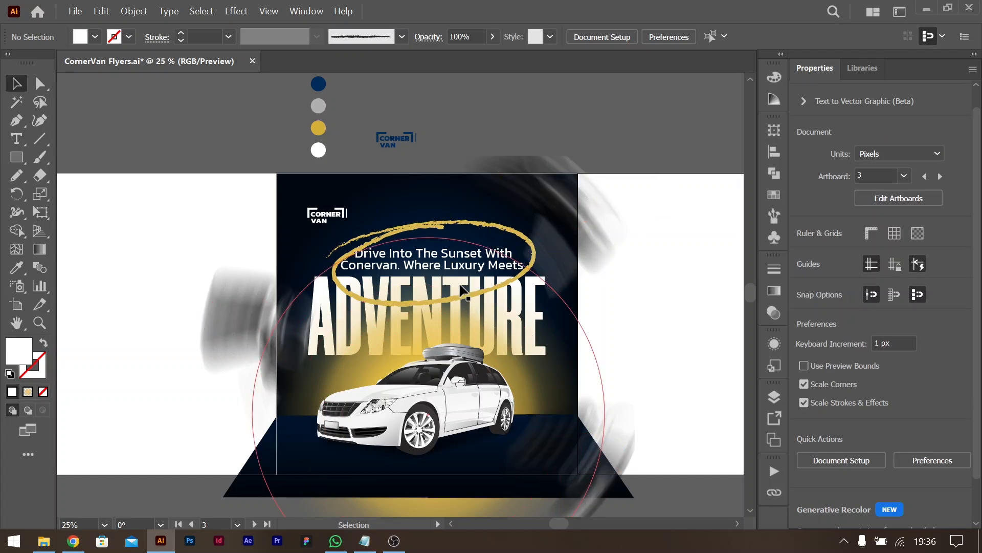
# Step: Move the gold loop slightly higher around the tagline
pyautogui.click(456, 229)
pyautogui.hotkey('ctrl', 'z')
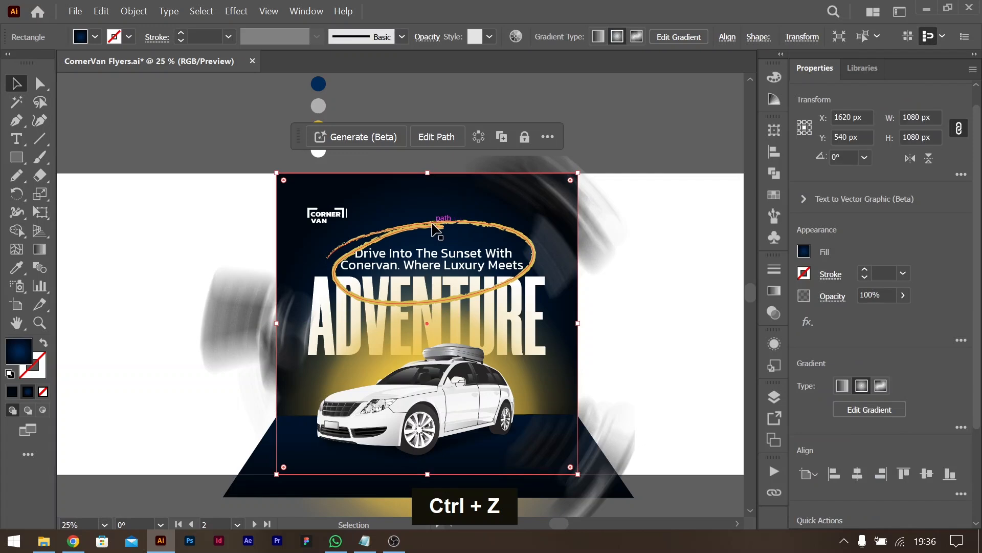
pyautogui.moveTo(436, 228); pyautogui.dragTo(432, 219)
pyautogui.click(661, 172)
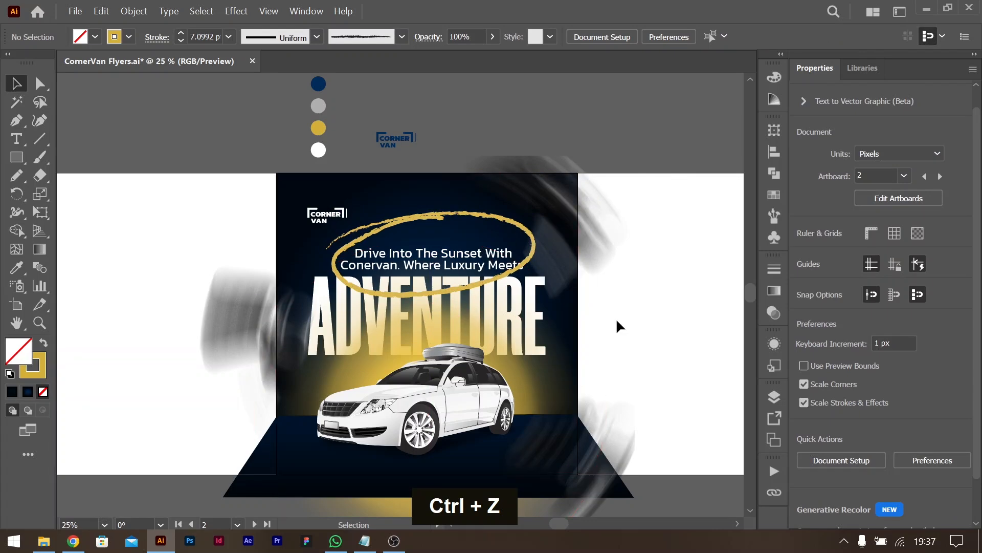
# Step: Copy the Flyer 1 call to action "Discover More at Conervan.com" from ChatGPT and return to Illustrator
pyautogui.hotkey('alt', 'Tab')
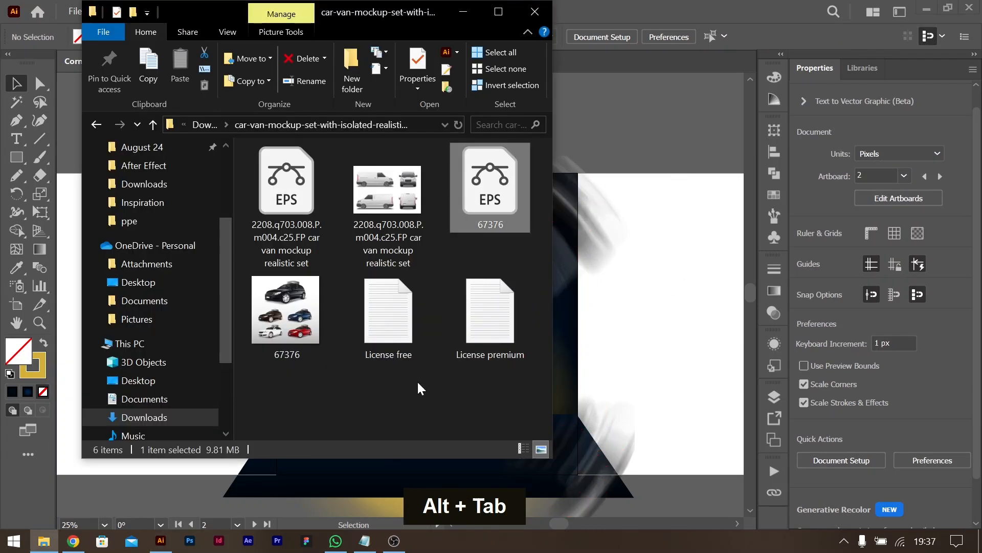
pyautogui.hotkey('alt', 'Tab')
pyautogui.hotkey('alt', 'Tab')
pyautogui.hotkey('alt', 'Tab')
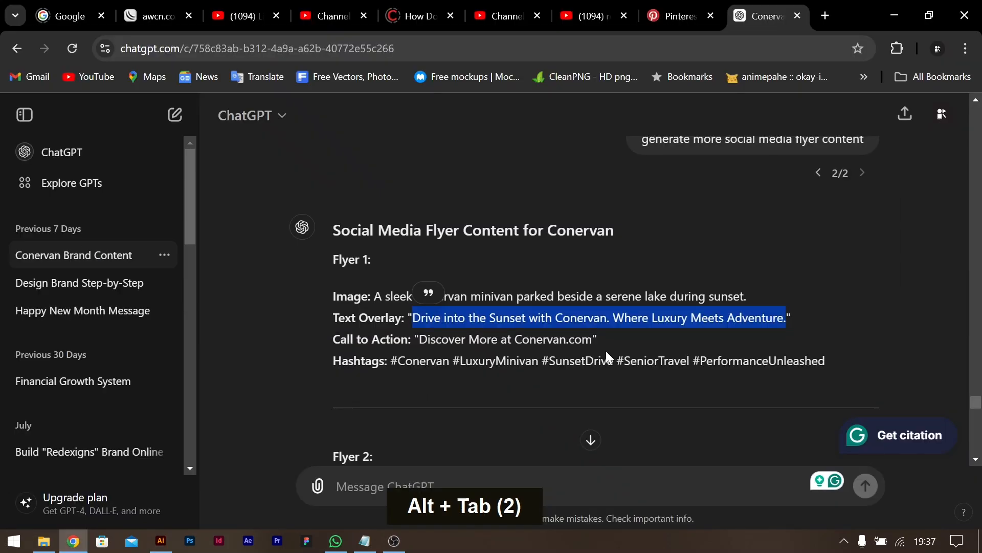
pyautogui.click(514, 352)
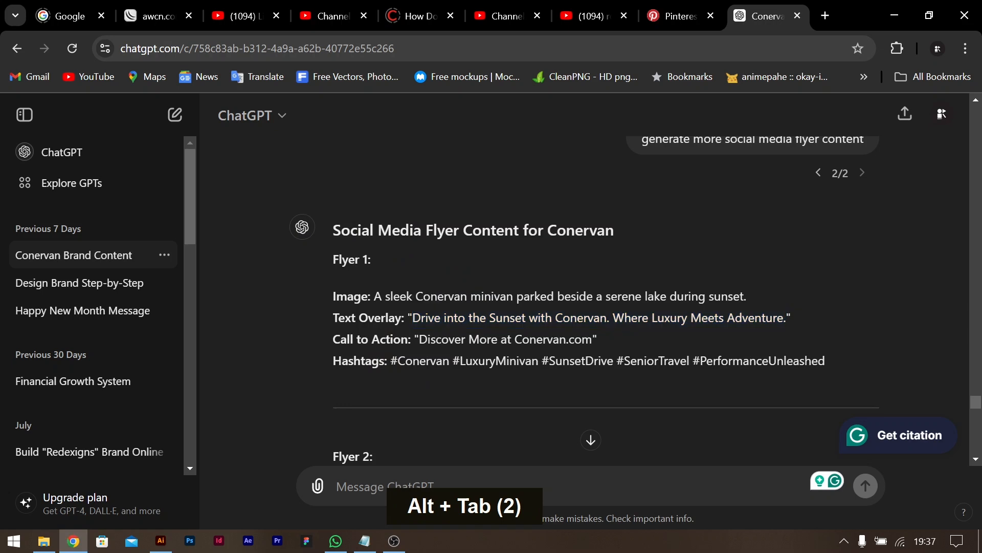
pyautogui.moveTo(420, 339); pyautogui.dragTo(565, 339)
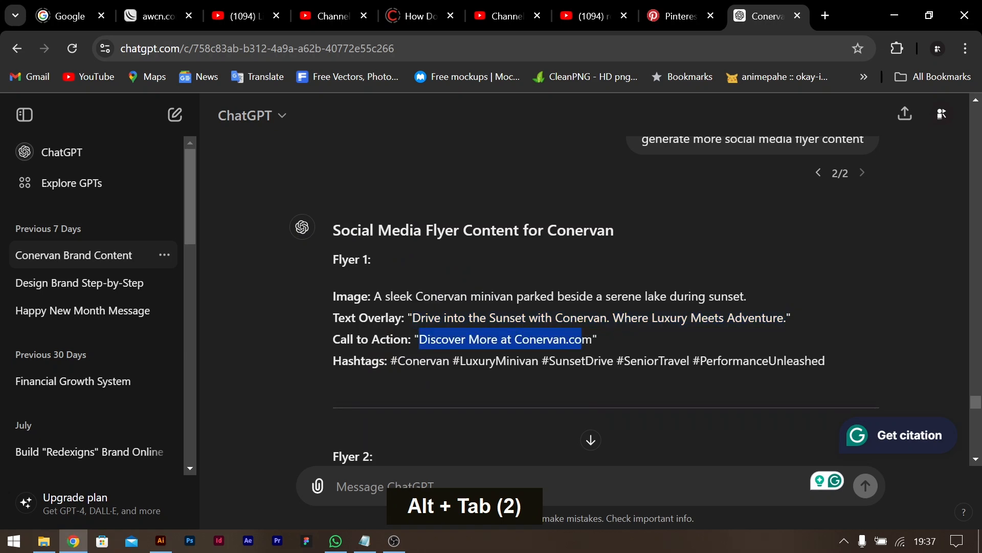
pyautogui.hotkey('ctrl', 'c')
pyautogui.hotkey('alt', 'Tab')
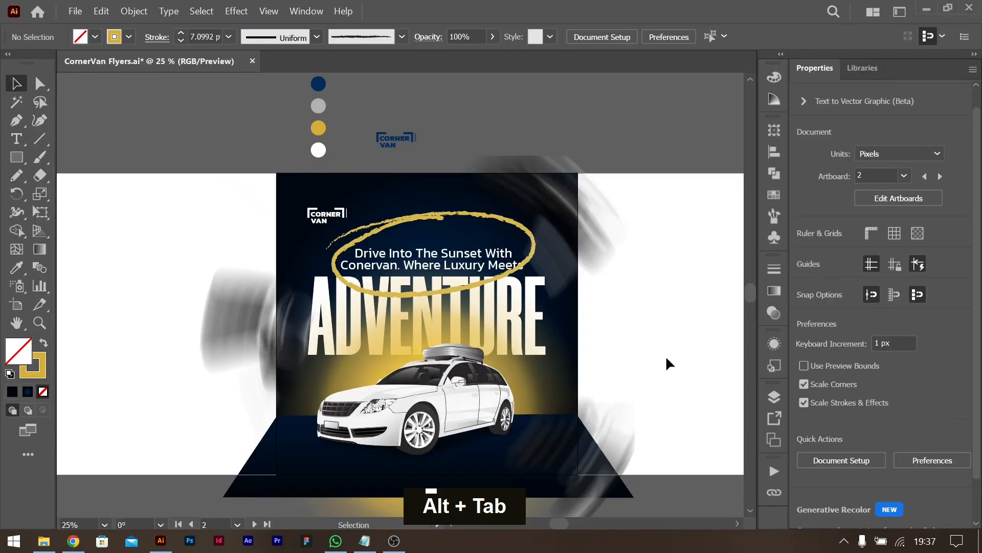
# Step: Draw a rectangle about 374 by 73 px below the rear of the car and fill it with the brand gold
pyautogui.scroll(-3, 515, 352)
pyautogui.click(16, 157)
pyautogui.moveTo(461, 358); pyautogui.dragTo(566, 378)
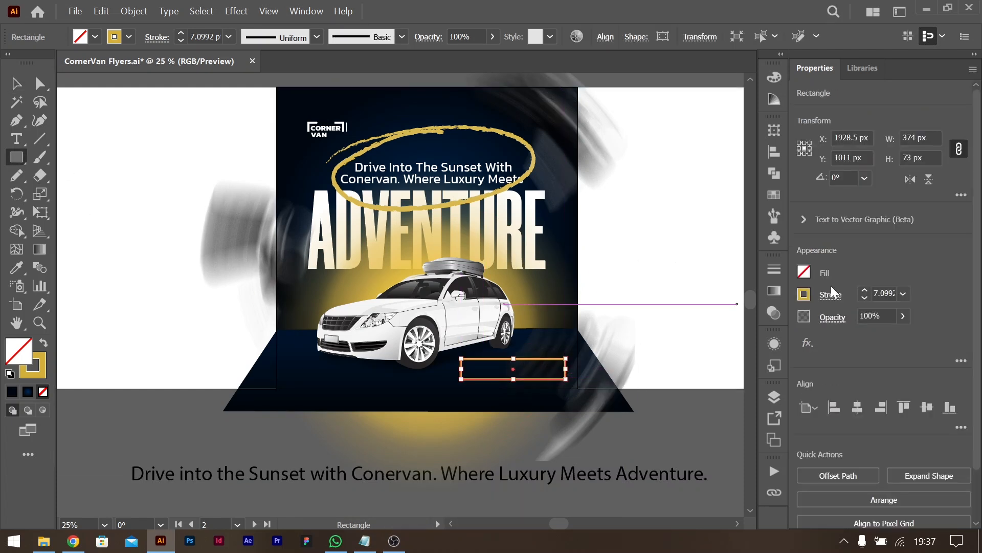
pyautogui.click(805, 273)
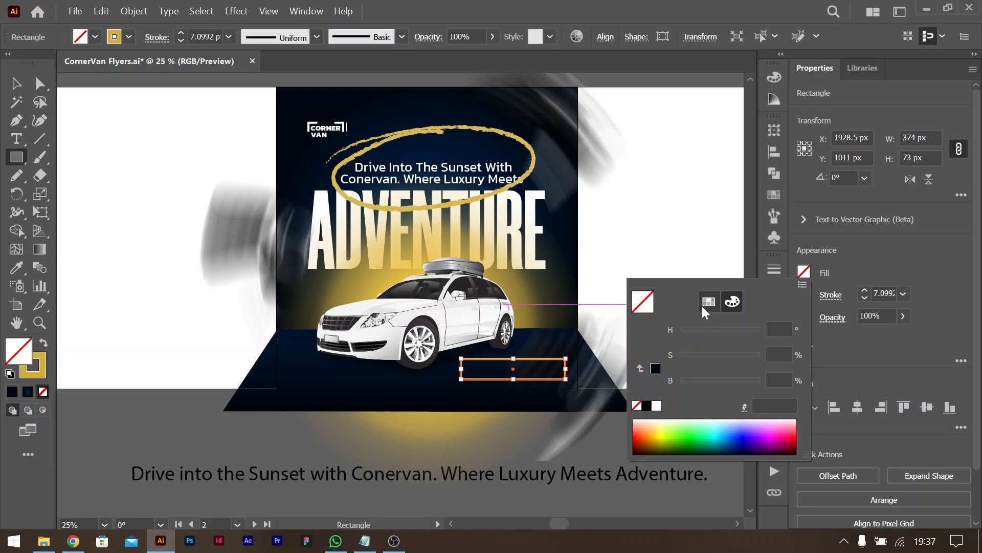
pyautogui.click(709, 302)
pyautogui.click(648, 396)
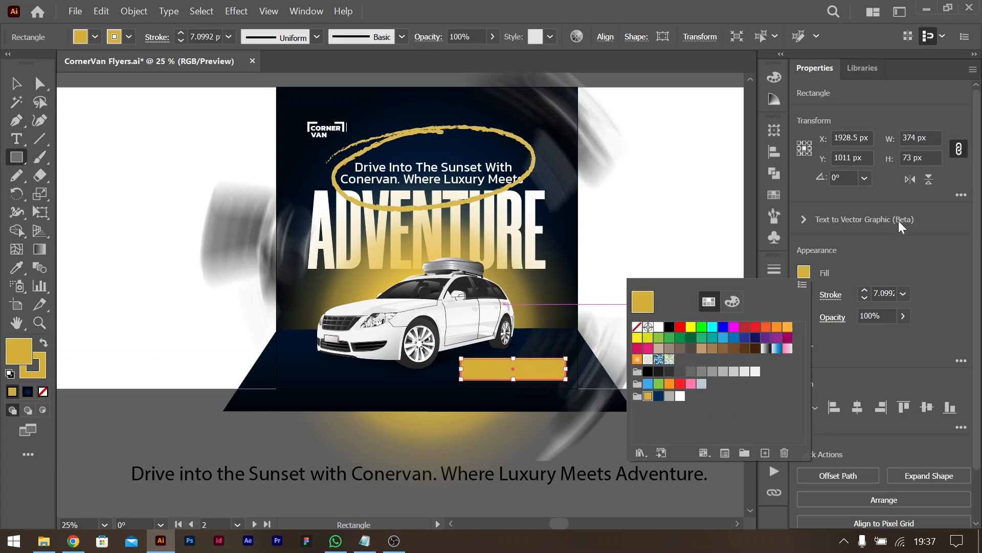
# Step: Duplicate the gold rectangle about 12 px lower and remove the copy's stroke
pyautogui.hotkey('ctrl', '=')
pyautogui.hotkey('ctrl', '=')
pyautogui.hotkey('ctrl', '=')
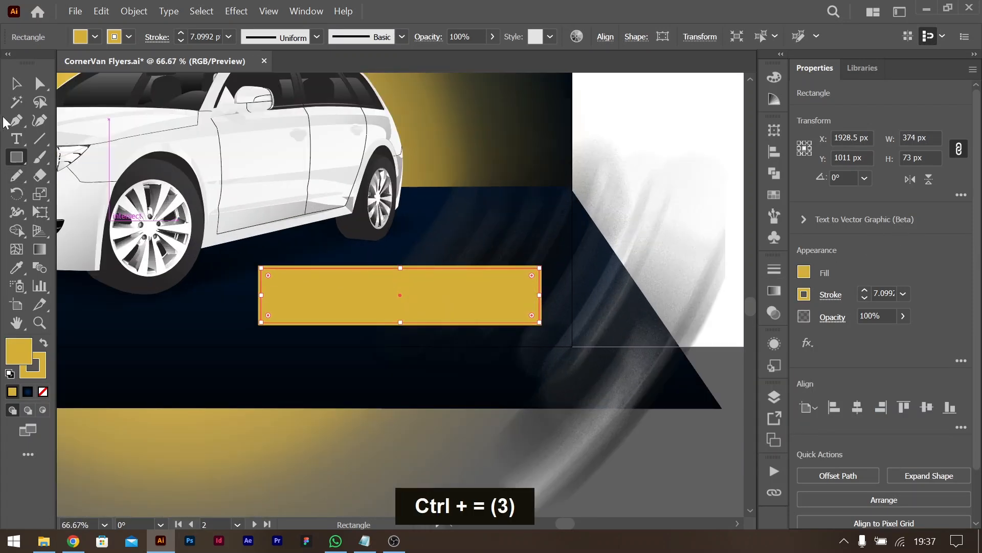
pyautogui.press('v')
pyautogui.moveTo(495, 299); pyautogui.dragTo(495, 307)
pyautogui.click(804, 294)
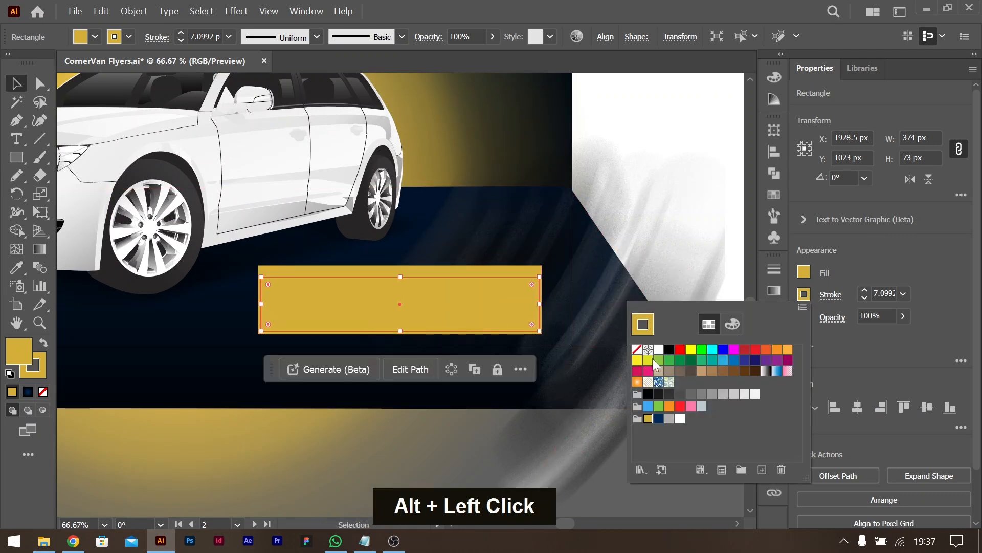
pyautogui.click(637, 350)
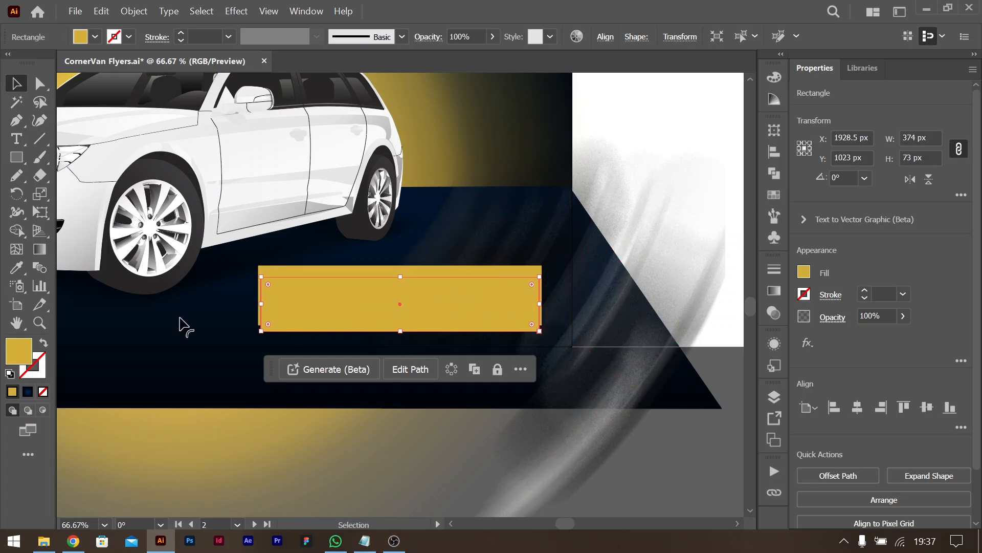
# Step: Add a middle anchor point to the copy's lower edge, raise its lower corners slightly and pull the middle point down
pyautogui.click(26, 119)
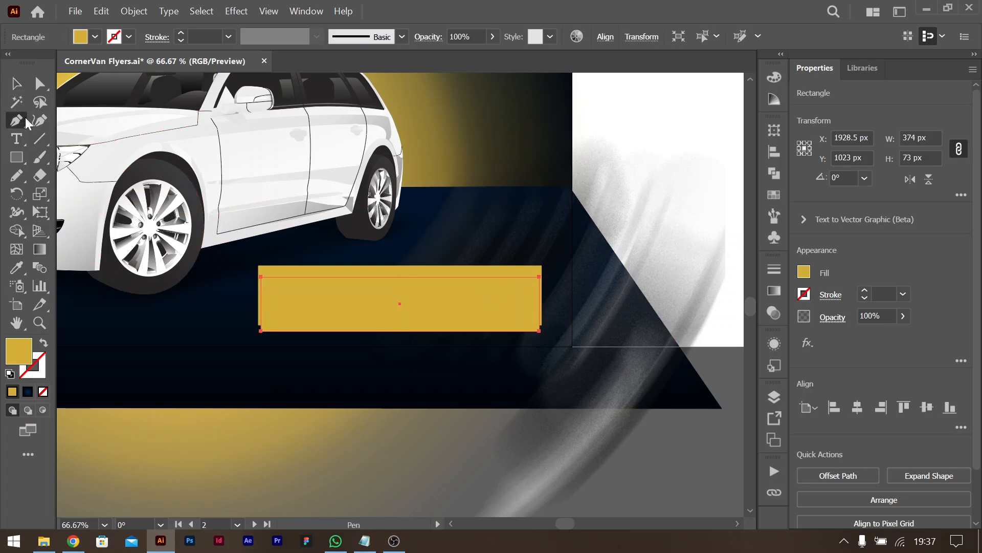
pyautogui.click(400, 331)
pyautogui.press('a')
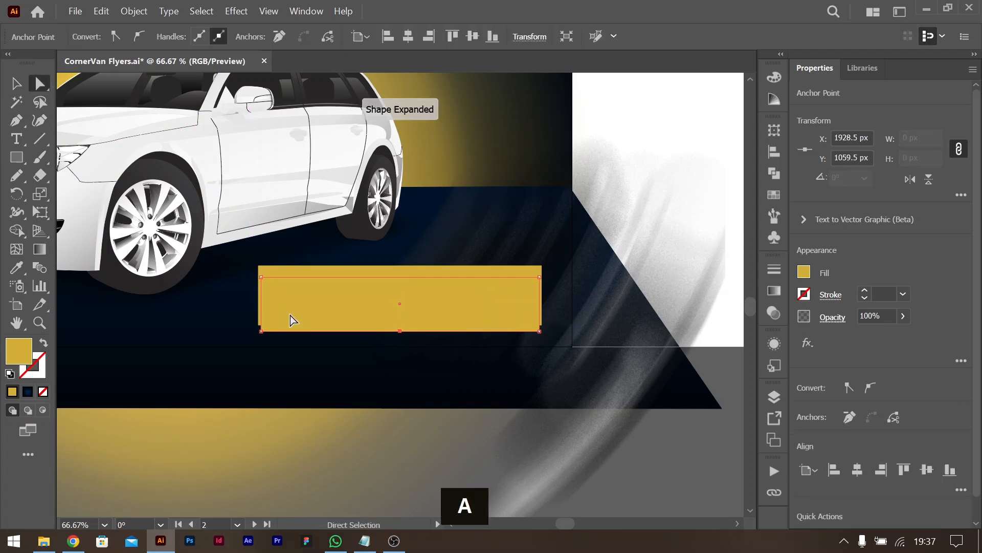
pyautogui.moveTo(261, 331); pyautogui.dragTo(261, 325)
pyautogui.moveTo(540, 330); pyautogui.dragTo(539, 323)
pyautogui.moveTo(401, 332); pyautogui.dragTo(401, 339)
# Step: Fill the pointed copy with black and send it behind the gold rectangle as a shadow
pyautogui.click(16, 82)
pyautogui.click(339, 279)
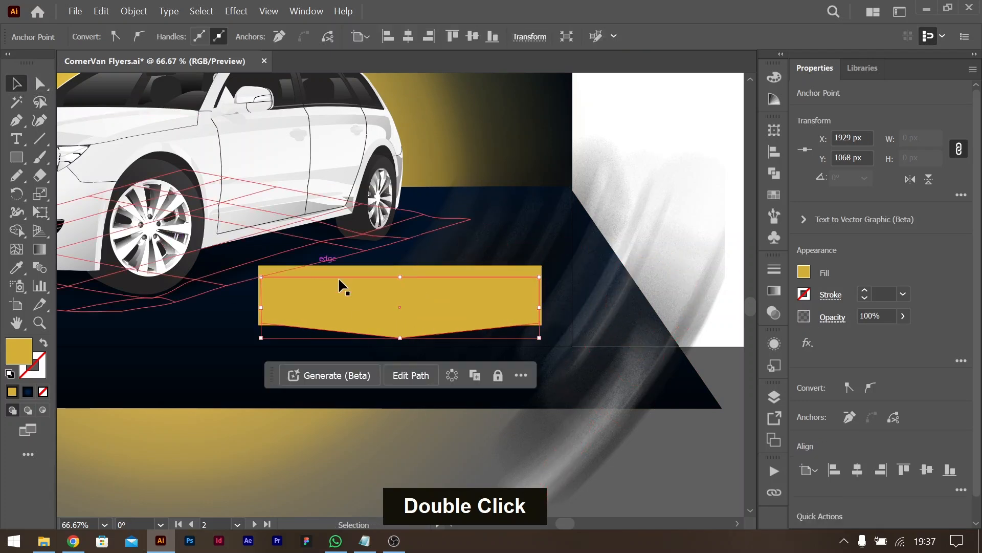
pyautogui.click(804, 272)
pyautogui.click(648, 372)
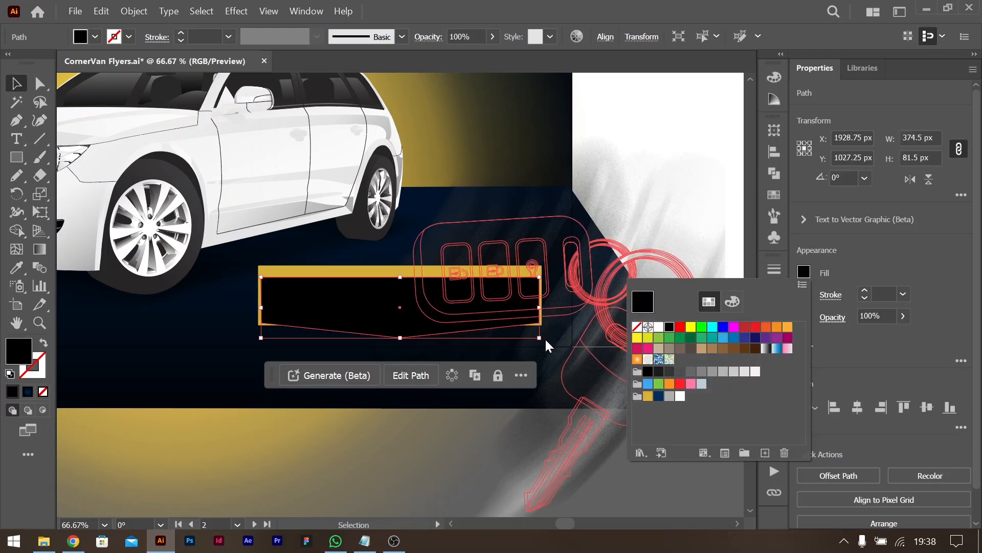
pyautogui.hotkey('ctrl', '[')
pyautogui.hotkey('ctrl', '[')
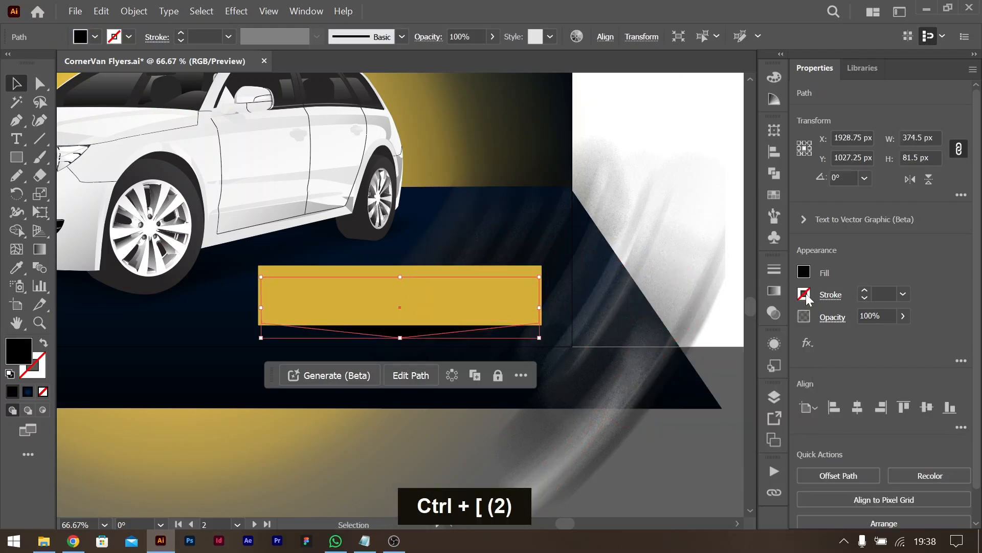
# Step: Apply a Gaussian Blur with a 30-pixel radius to the black shadow and group it with the gold rectangle
pyautogui.click(809, 343)
pyautogui.moveTo(850, 407)
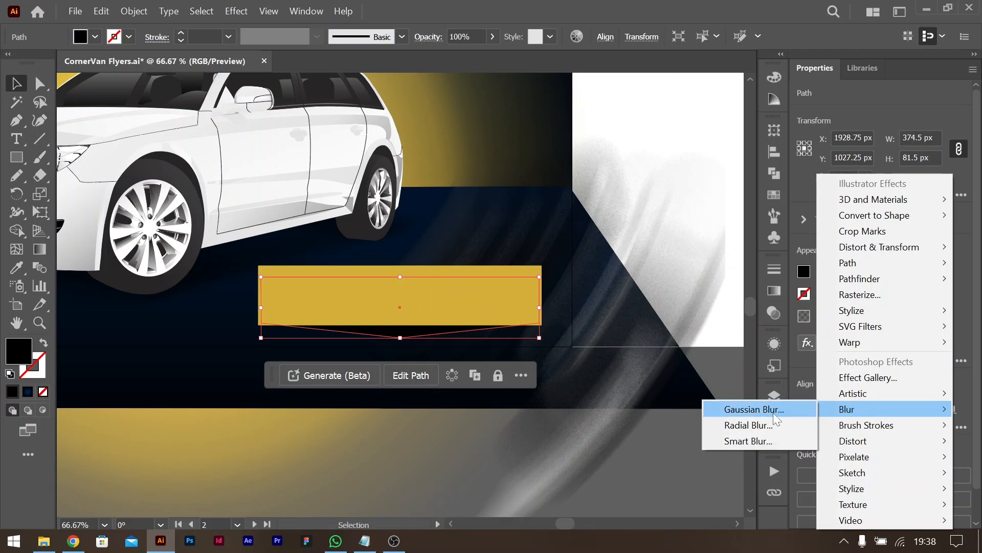
pyautogui.click(746, 408)
pyautogui.doubleClick(766, 187)
pyautogui.hotkey('shift', 'Up')
pyautogui.hotkey('shift', 'Up')
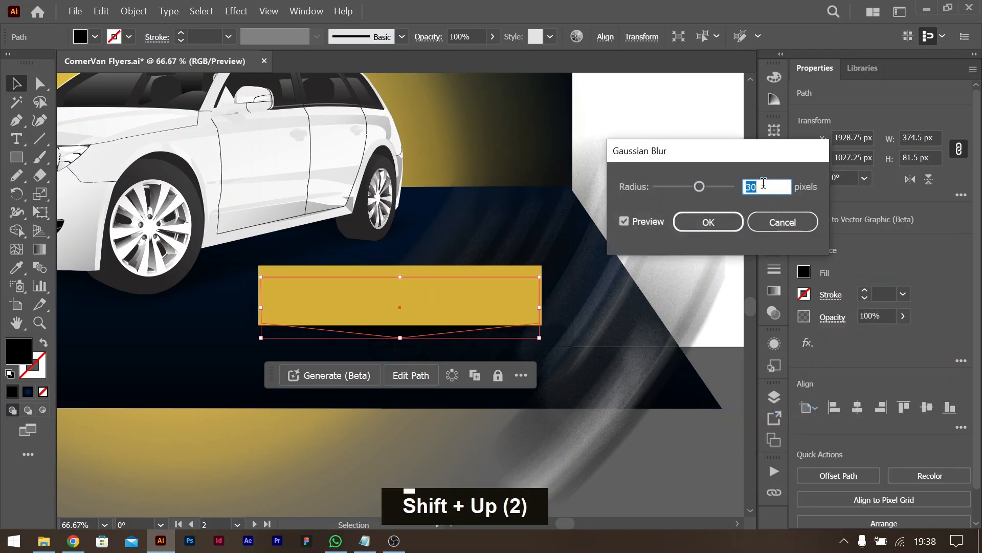
pyautogui.press('Return')
pyautogui.keyDown('shift'); pyautogui.click(444, 287); pyautogui.keyUp('shift')
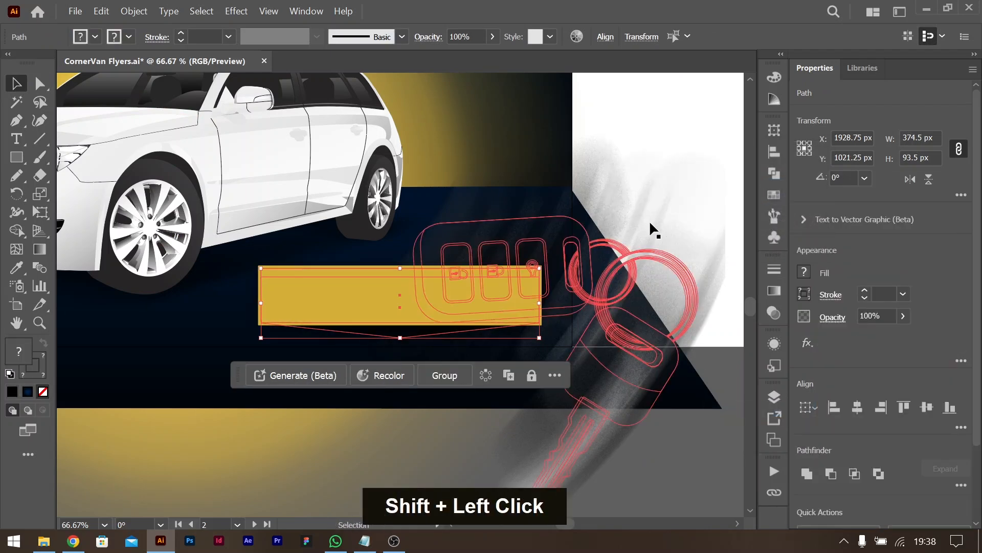
pyautogui.hotkey('ctrl', 'g')
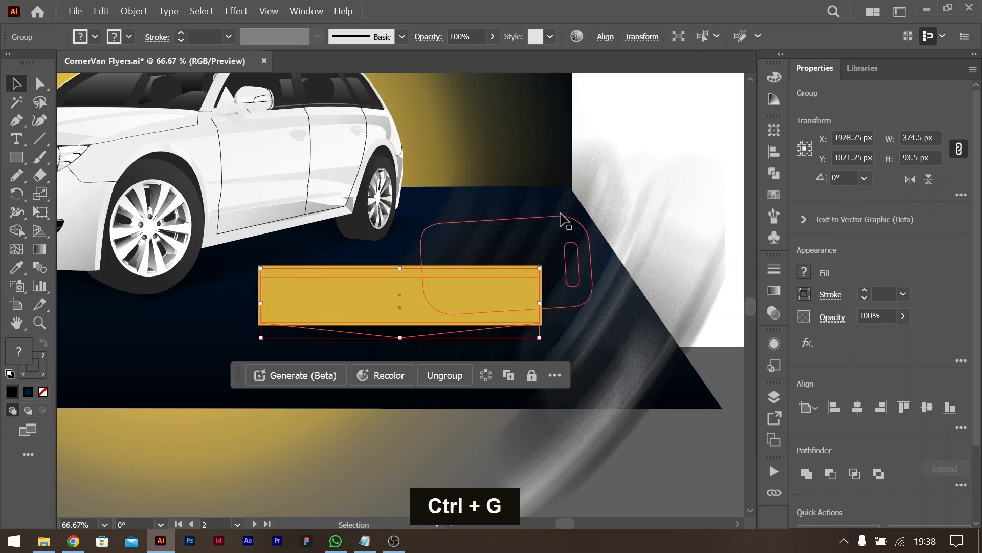
# Step: Isolate the button group and round the shadow's lower middle point to a corner radius of about 451 px
pyautogui.doubleClick(408, 339)
pyautogui.click(403, 339)
pyautogui.press('a')
pyautogui.moveTo(399, 326); pyautogui.dragTo(399, 294)
pyautogui.hotkey('ctrl', 'z')
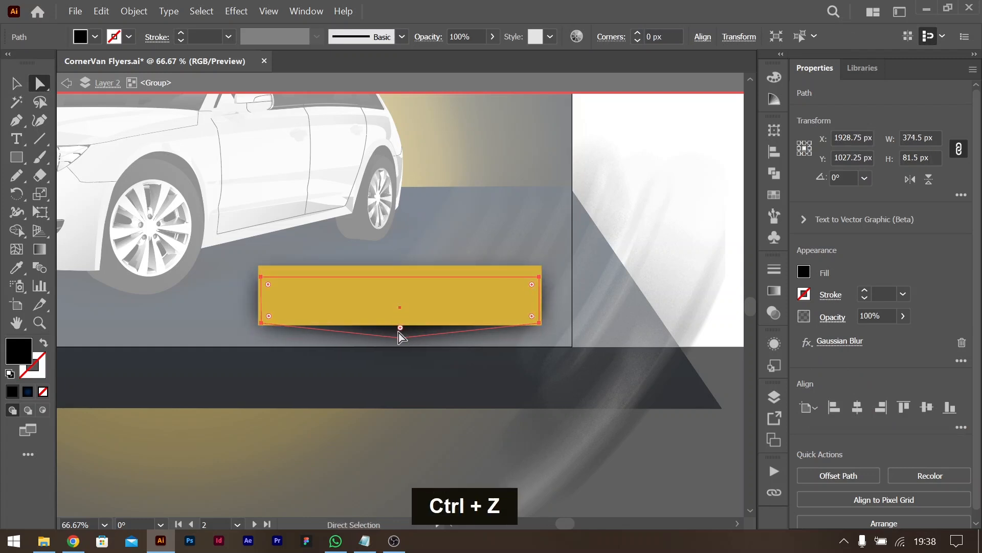
pyautogui.moveTo(400, 330); pyautogui.dragTo(402, 218)
pyautogui.hotkey('ctrl', 'z')
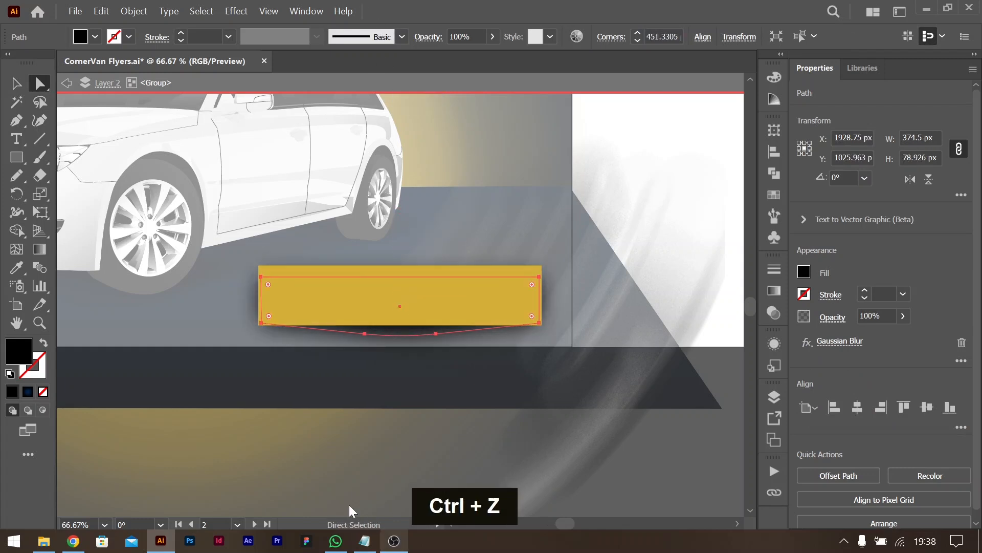
# Step: Pull the shadow's two upper corner points inward and down so the blur spreads only beneath the gold rectangle
pyautogui.click(16, 83)
pyautogui.press('a')
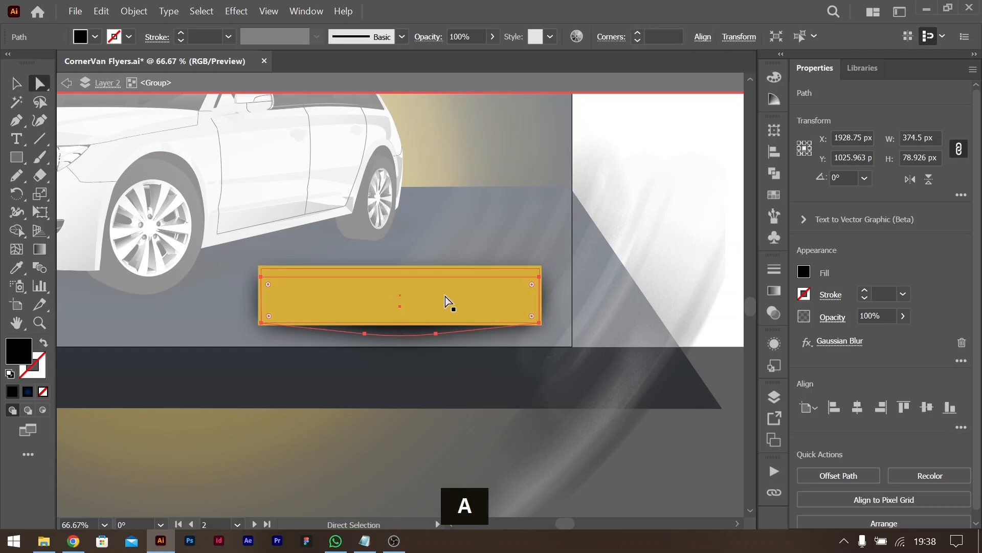
pyautogui.moveTo(540, 277); pyautogui.dragTo(498, 277)
pyautogui.moveTo(261, 278); pyautogui.dragTo(300, 277)
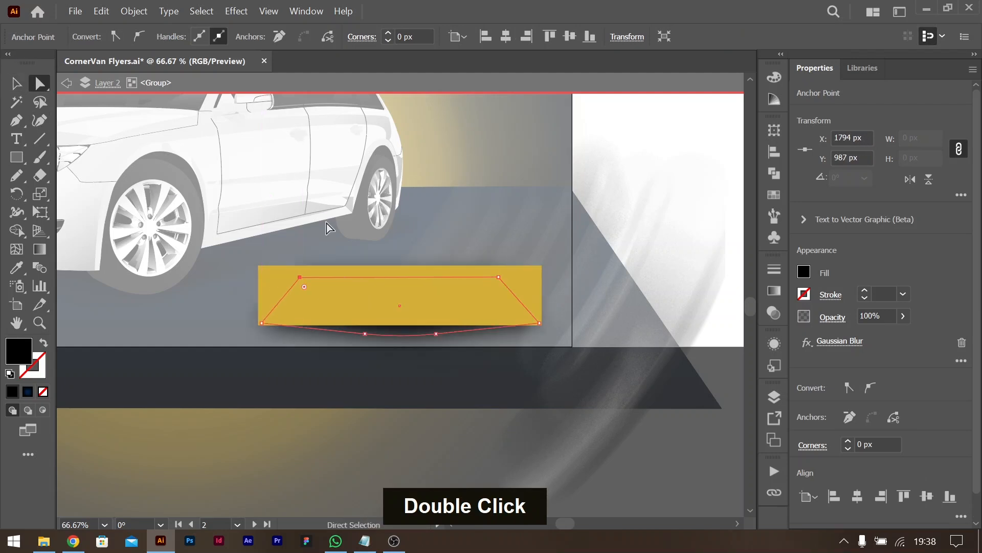
pyautogui.moveTo(498, 277); pyautogui.dragTo(460, 294)
pyautogui.moveTo(303, 274); pyautogui.dragTo(341, 295)
pyautogui.click(17, 83)
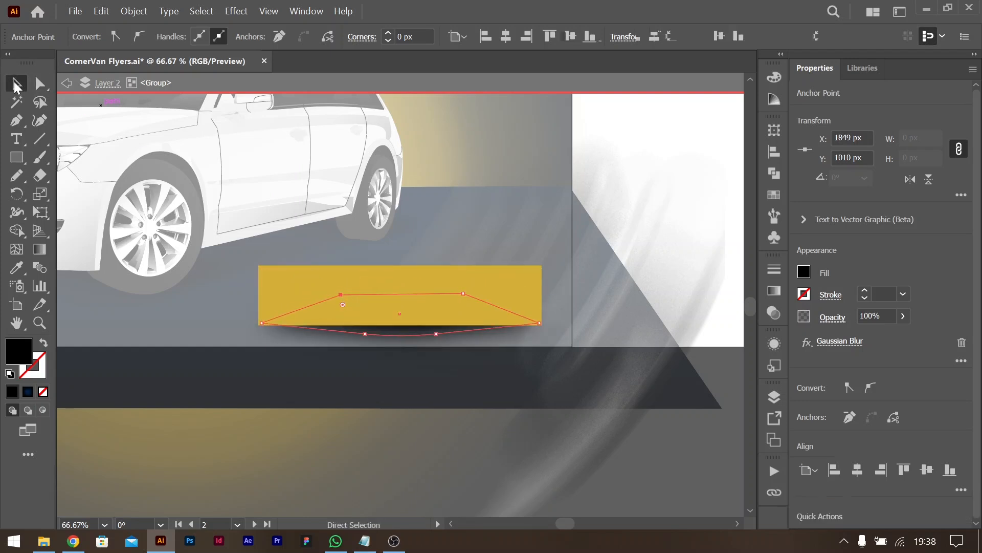
# Step: Leave the group's isolation, scale the gold button down proportionally and raise it slightly above the flyer's lower edge
pyautogui.click(687, 207)
pyautogui.hotkey('ctrl', '-')
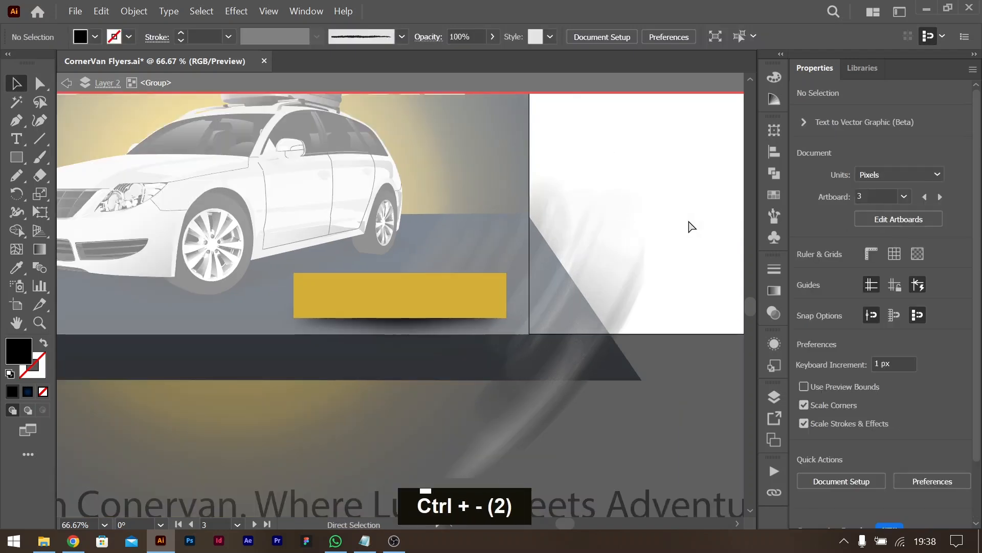
pyautogui.hotkey('ctrl', '-')
pyautogui.doubleClick(689, 356)
pyautogui.moveTo(435, 302)
pyautogui.mouseDown()
pyautogui.moveTo(434, 287)
pyautogui.moveTo(457, 294)
pyautogui.moveTo(430, 294)
pyautogui.mouseUp()
pyautogui.click(634, 253)
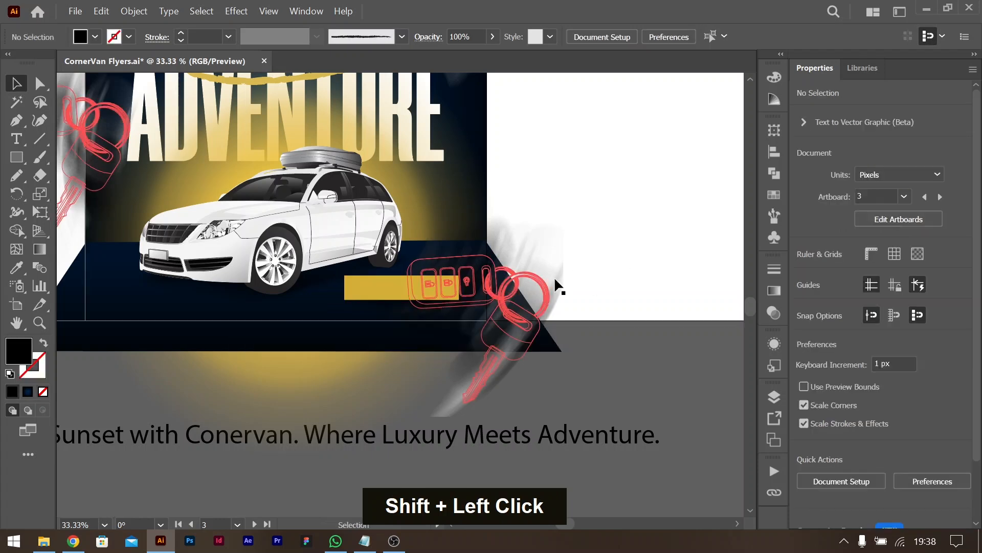
# Step: Copy only "Conervan.com" from the Flyer 1 call to action in ChatGPT and return to Illustrator
pyautogui.hotkey('alt', 'Tab')
pyautogui.click(529, 332)
pyautogui.moveTo(515, 339); pyautogui.dragTo(593, 339)
pyautogui.hotkey('ctrl', 'c')
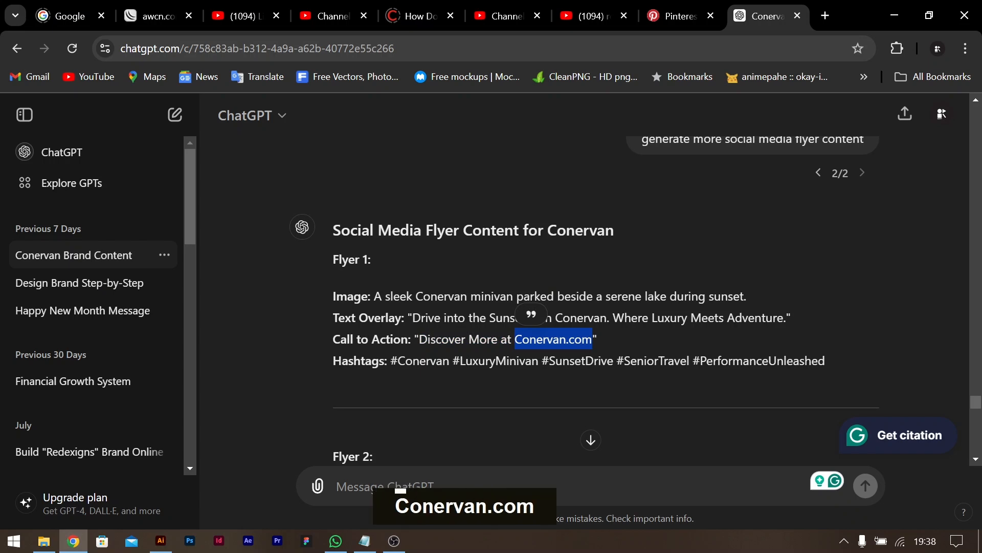
pyautogui.hotkey('alt', 'Tab')
# Step: Add the copied text "Conervan.com" in Kanit, scale it to 32.52 pt and place it on the gold button
pyautogui.press('t')
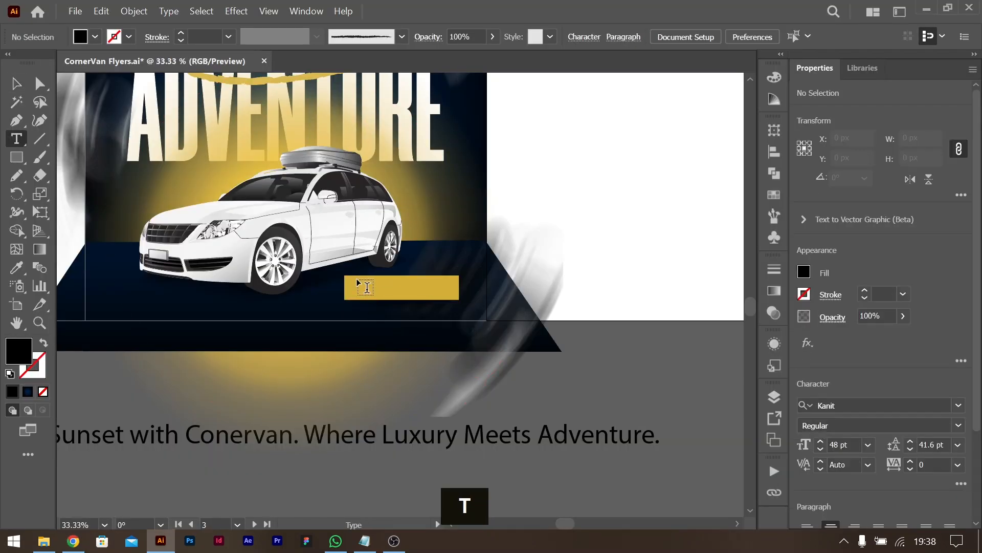
pyautogui.click(358, 284)
pyautogui.hotkey('ctrl', 'z')
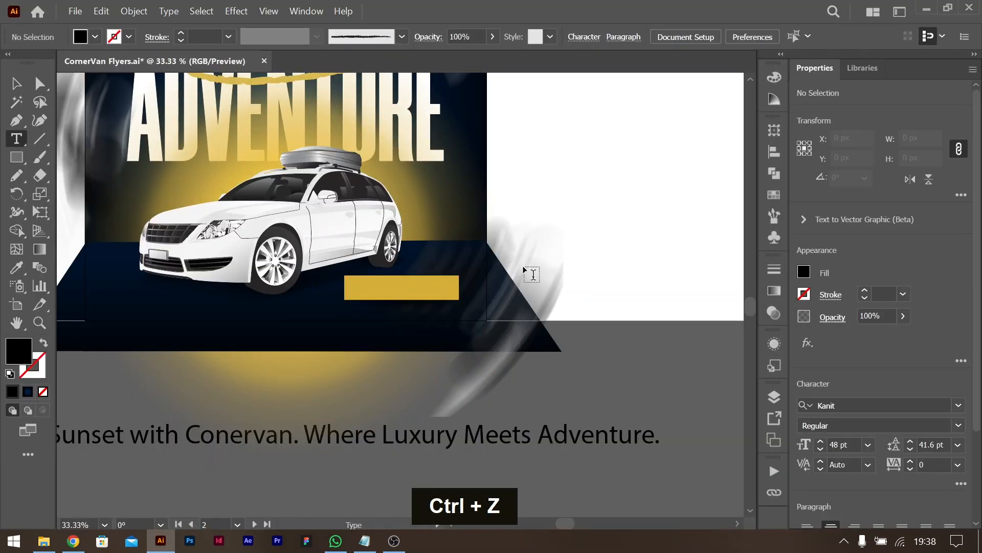
pyautogui.click(371, 291)
pyautogui.hotkey('ctrl', 'v')
pyautogui.hotkey('ctrl', 'a')
pyautogui.click(15, 83)
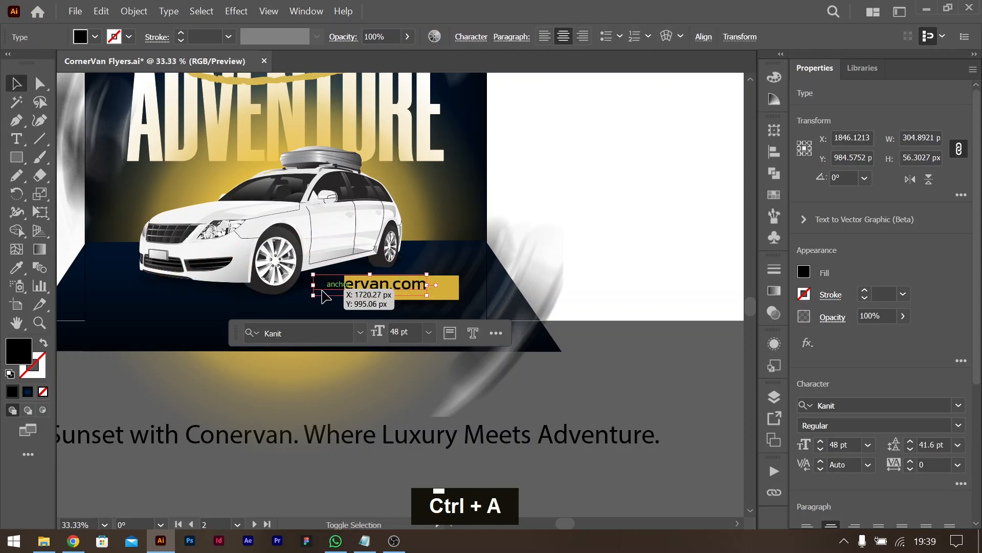
pyautogui.moveTo(313, 284); pyautogui.dragTo(399, 296)
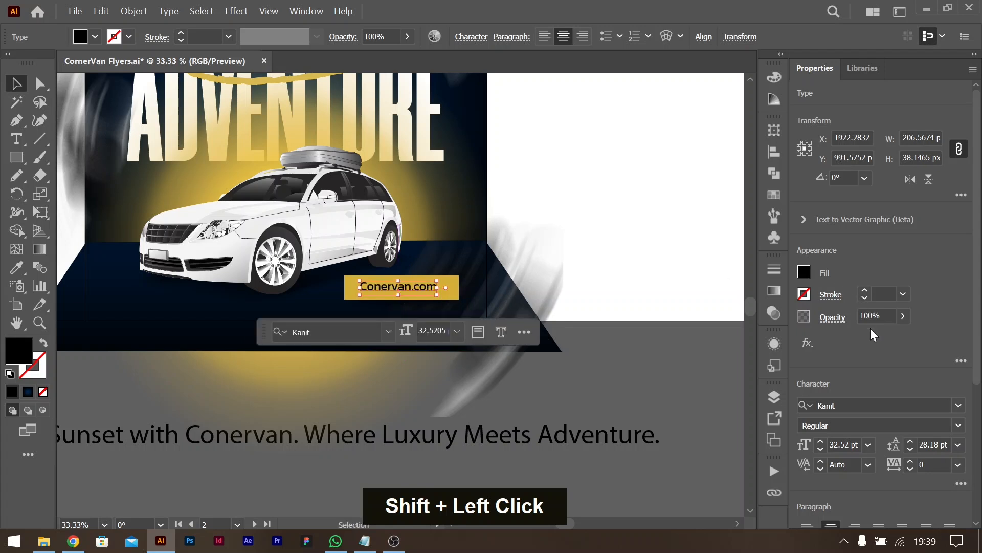
# Step: Set the button text to the SemiBold weight with a white fill
pyautogui.click(957, 426)
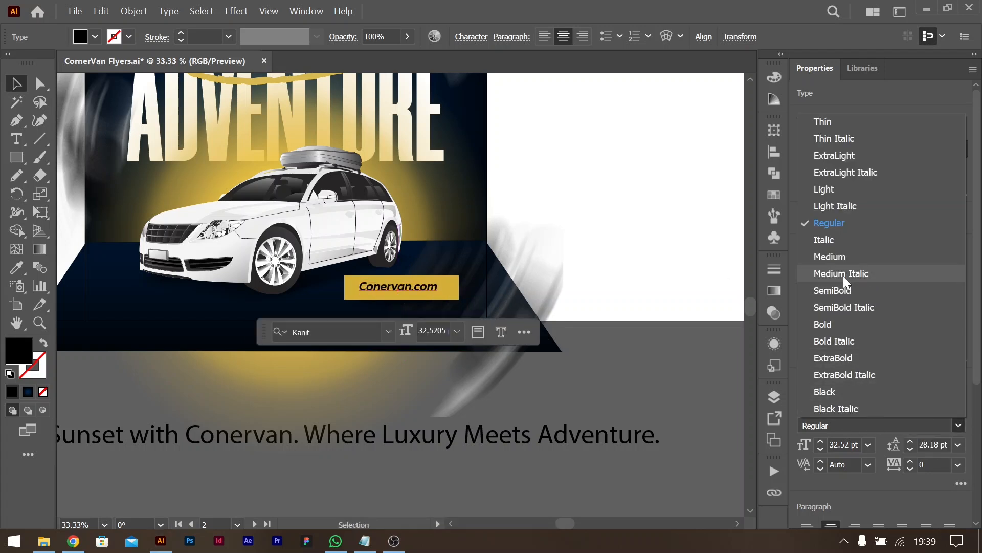
pyautogui.click(843, 289)
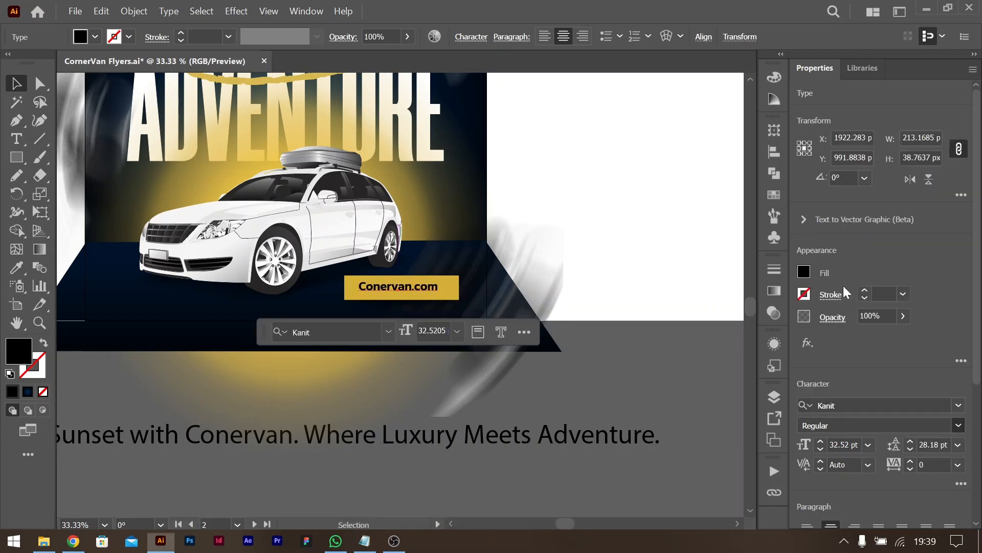
pyautogui.click(804, 272)
pyautogui.doubleClick(659, 326)
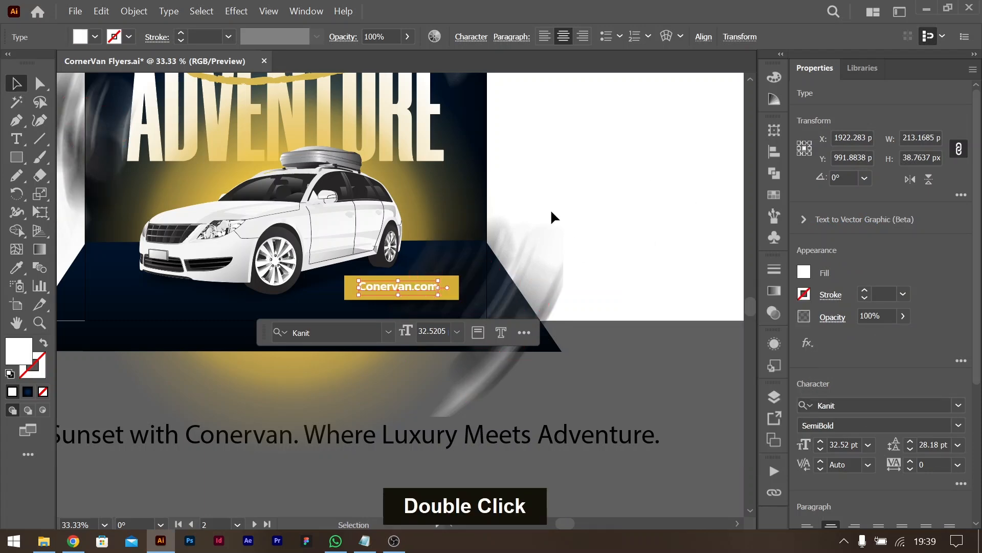
# Step: Shift the gold button and its text slightly right and down, and raise the car slightly on the ADVENTURE flyer
pyautogui.hotkey('ctrl', '=')
pyautogui.hotkey('ctrl', '=')
pyautogui.hotkey('ctrl', '=')
pyautogui.moveTo(457, 286)
pyautogui.mouseDown()
pyautogui.moveTo(457, 330)
pyautogui.moveTo(458, 270)
pyautogui.mouseUp()
pyautogui.keyDown('shift'); pyautogui.click(459, 268); pyautogui.keyUp('shift')
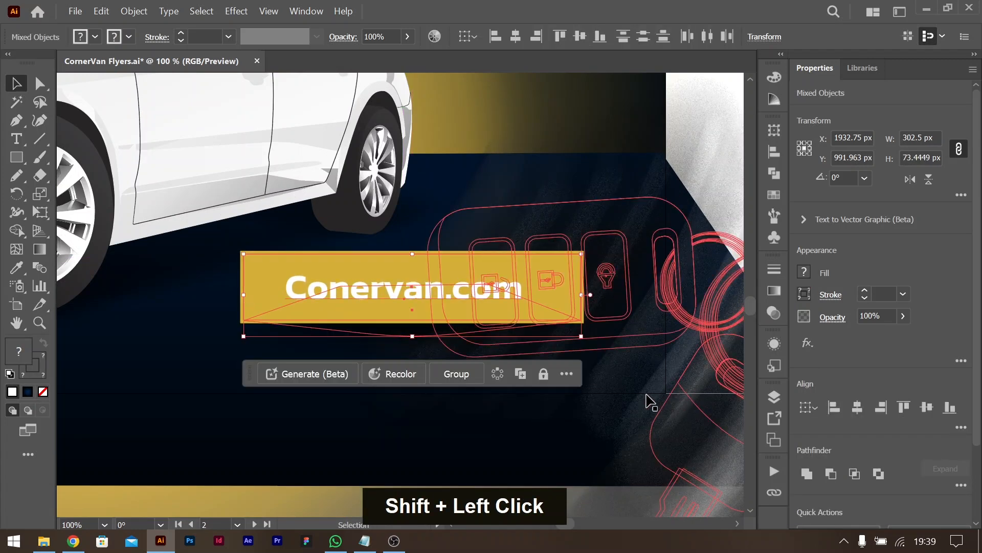
pyautogui.moveTo(428, 284); pyautogui.dragTo(443, 293)
pyautogui.hotkey('ctrl', '-')
pyautogui.hotkey('ctrl', '-')
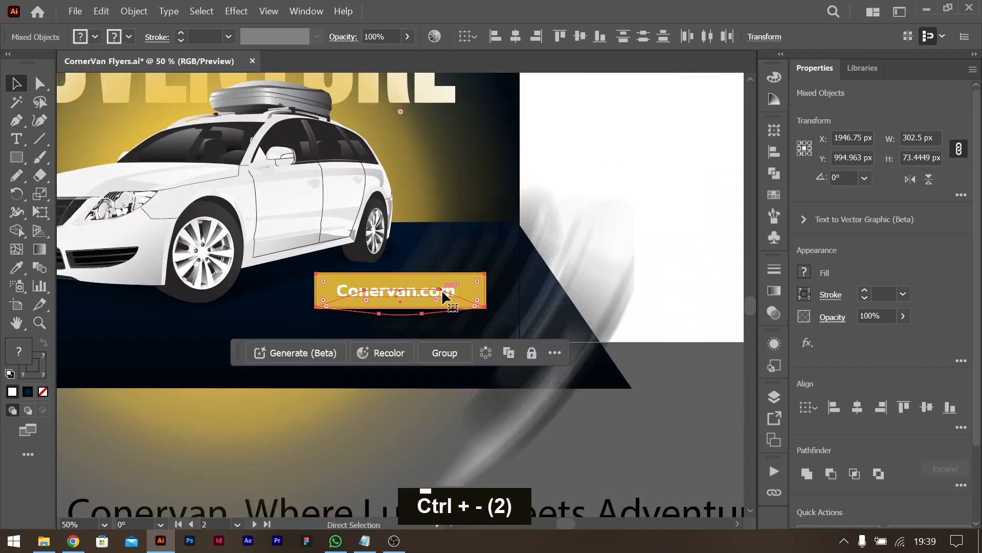
pyautogui.click(271, 212)
pyautogui.moveTo(274, 234); pyautogui.dragTo(273, 221)
# Step: Duplicate the "Conervan.com" text just above the gold button and select all characters of the copy
pyautogui.keyDown('alt'); pyautogui.click(435, 287); pyautogui.keyUp('alt')
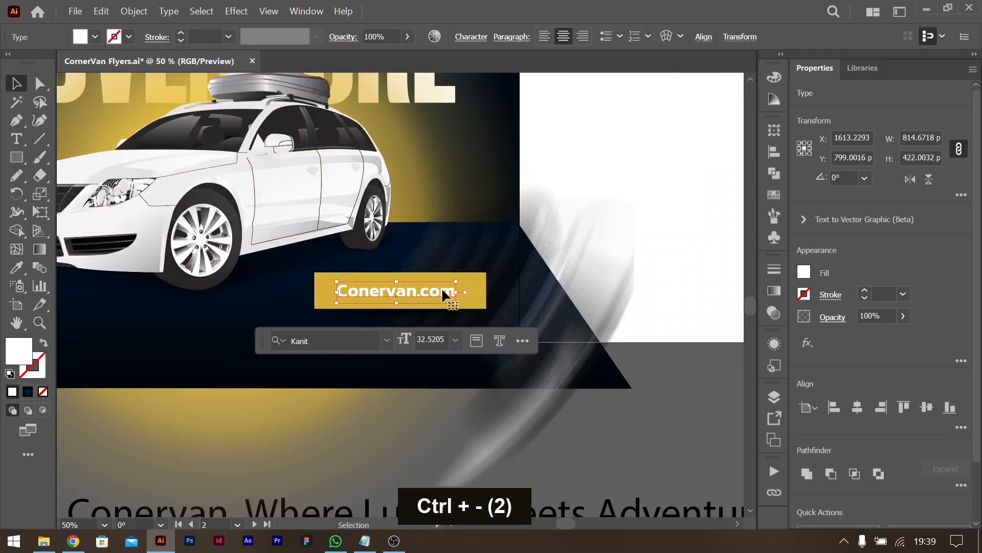
pyautogui.keyDown('alt'); pyautogui.moveTo(433, 288); pyautogui.dragTo(433, 258); pyautogui.keyUp('alt')
pyautogui.doubleClick(435, 257)
pyautogui.hotkey('ctrl', 'a')
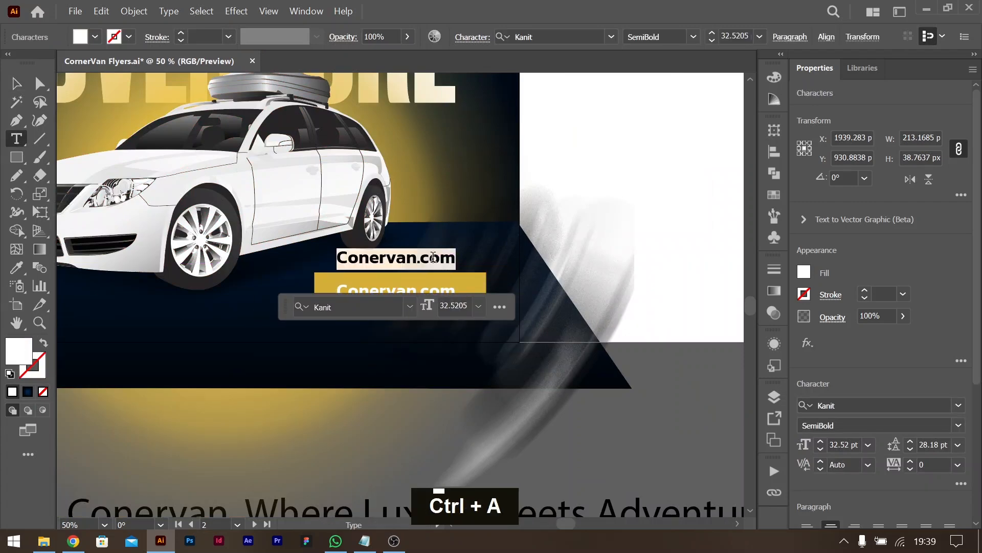
# Step: Copy "Discover More at" from the Flyer 1 call to action in ChatGPT and replace the duplicated text in Illustrator with it
pyautogui.hotkey('alt', 'Tab')
pyautogui.moveTo(511, 338); pyautogui.dragTo(436, 339)
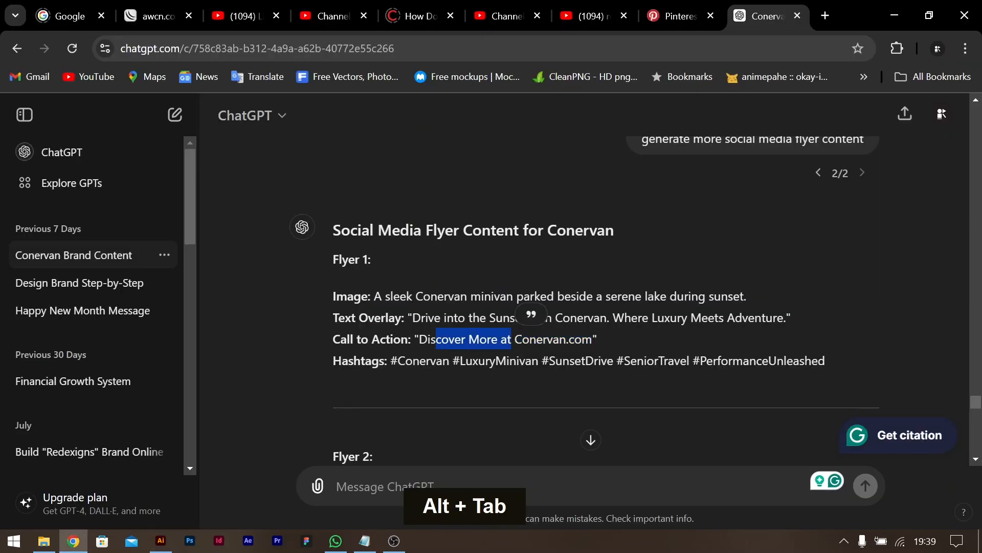
pyautogui.hotkey('ctrl', 'c')
pyautogui.hotkey('alt', 'Tab')
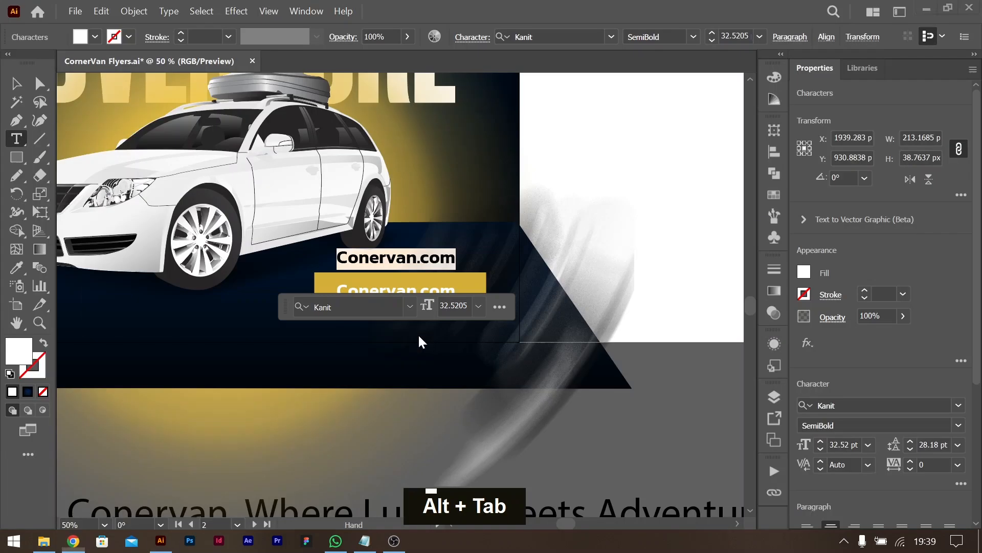
pyautogui.hotkey('ctrl', 'v')
pyautogui.hotkey('ctrl', 'a')
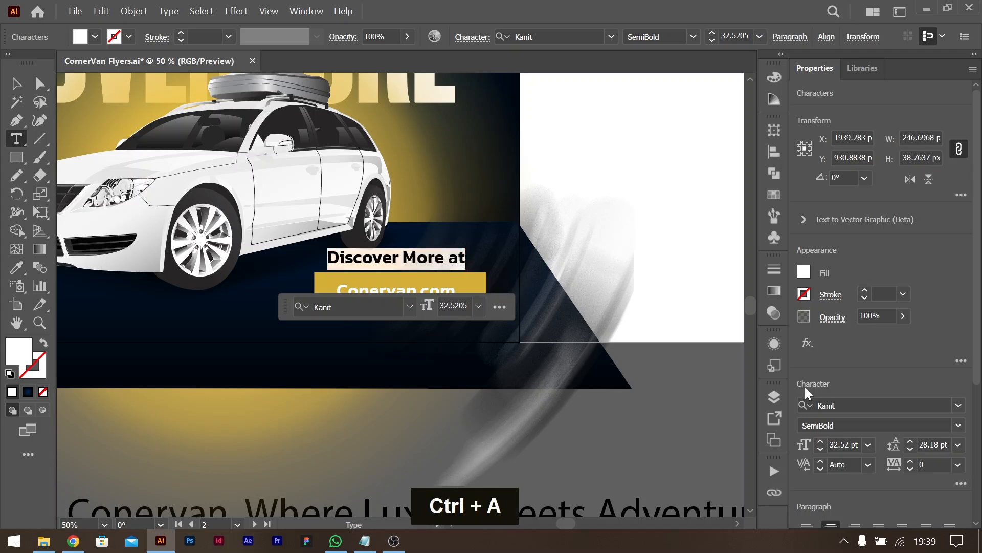
# Step: Set the "Discover More at" text to Kanit Light Italic at 24 pt
pyautogui.click(963, 424)
pyautogui.click(854, 221)
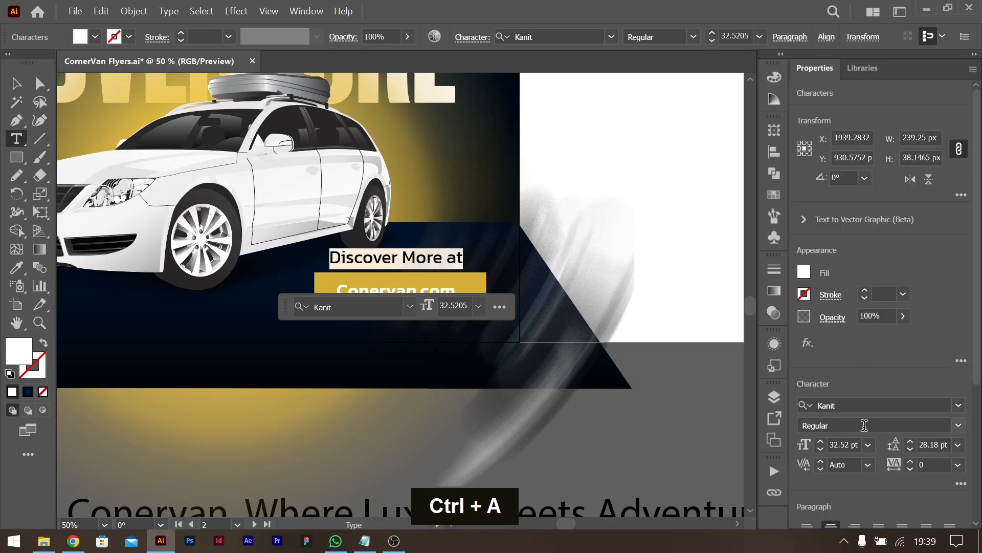
pyautogui.click(868, 445)
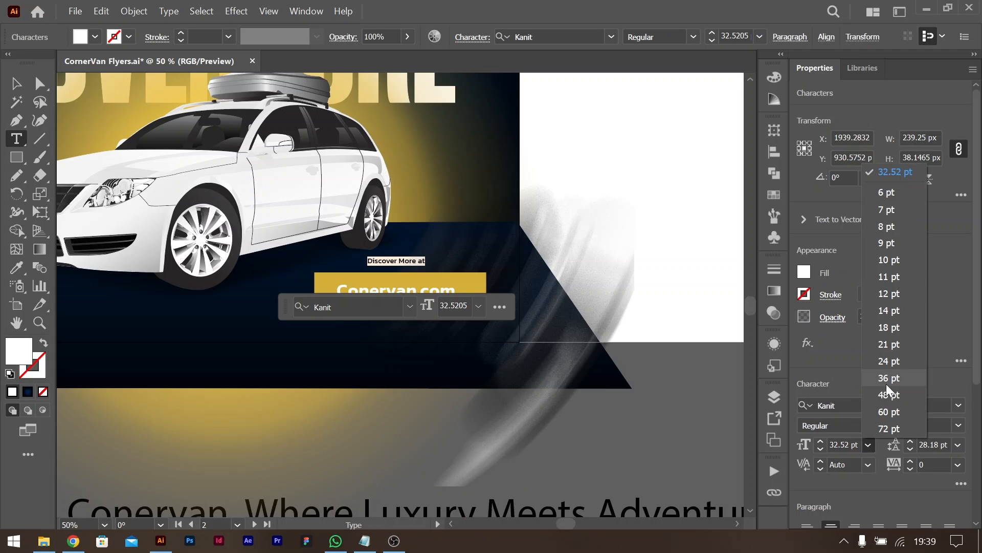
pyautogui.click(889, 361)
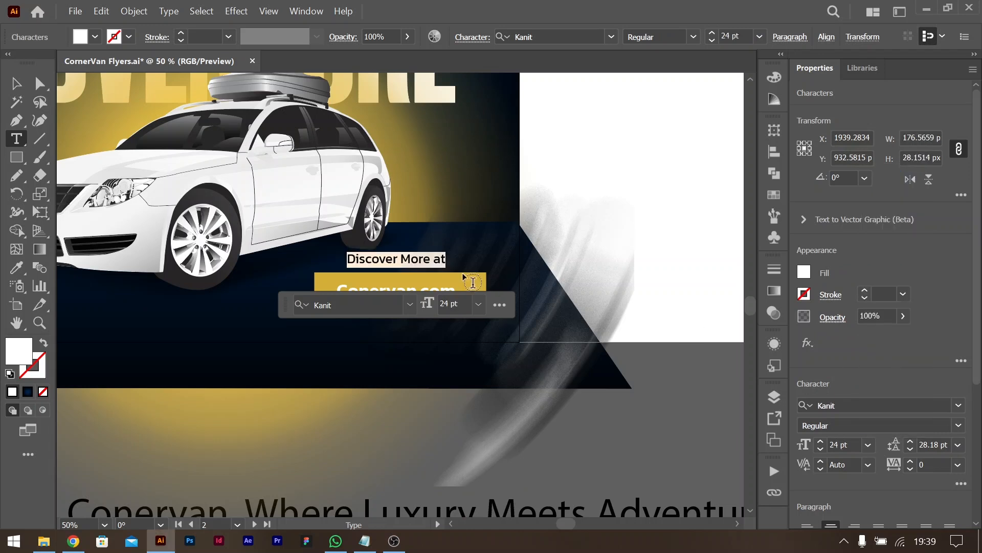
pyautogui.click(957, 425)
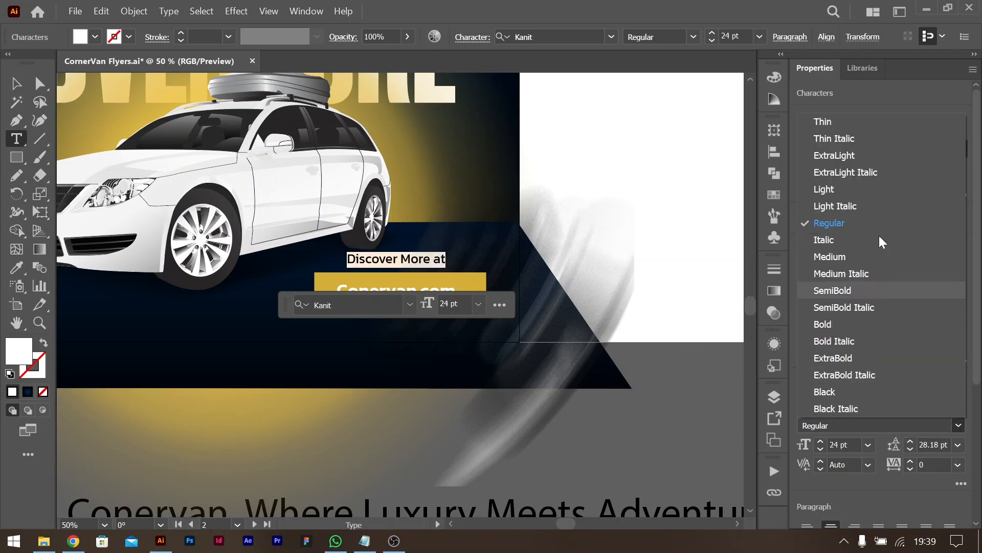
pyautogui.click(839, 207)
# Step: Move "Discover More at" onto the gold button, directly above "Conervan.com" and flush with its right end
pyautogui.click(21, 84)
pyautogui.moveTo(377, 254); pyautogui.dragTo(392, 287)
pyautogui.hotkey('ctrl', 'z')
# Step: Nudge both text lines together toward the gold button's right edge and slightly down, centring them vertically
pyautogui.keyDown('shift'); pyautogui.click(388, 302); pyautogui.keyUp('shift')
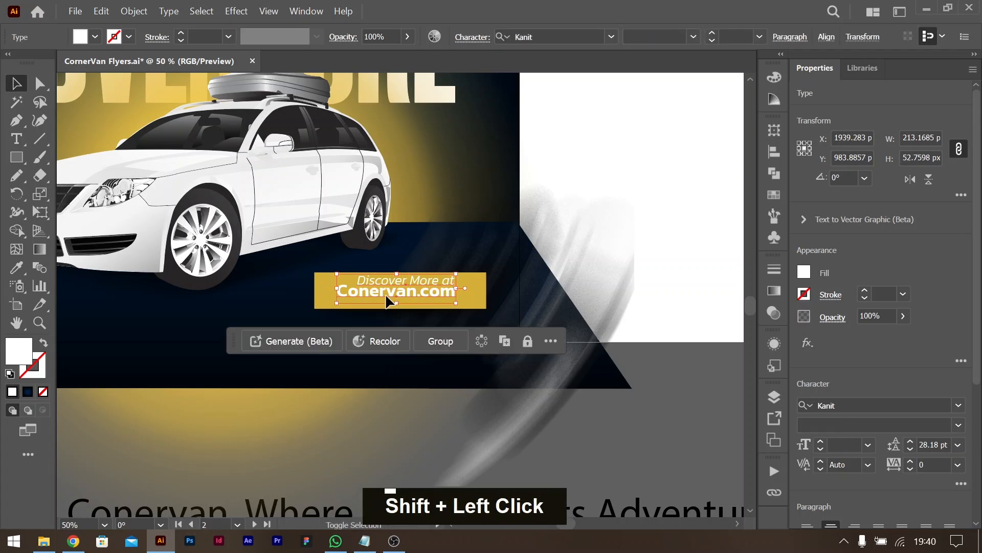
pyautogui.hotkey('shift', 'Down')
pyautogui.press('Up')
pyautogui.press('Up')
pyautogui.press('Up')
pyautogui.press('Up')
pyautogui.press('Up')
pyautogui.press('Up')
pyautogui.hotkey('shift', 'Right')
pyautogui.hotkey('shift', 'Right')
pyautogui.hotkey('shift', 'Right')
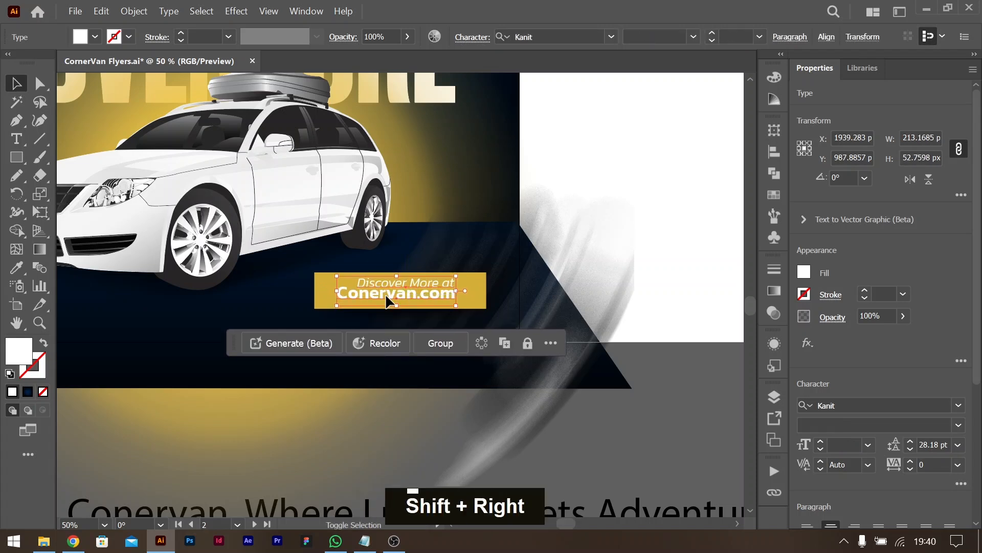
pyautogui.press('Down')
pyautogui.press('Down')
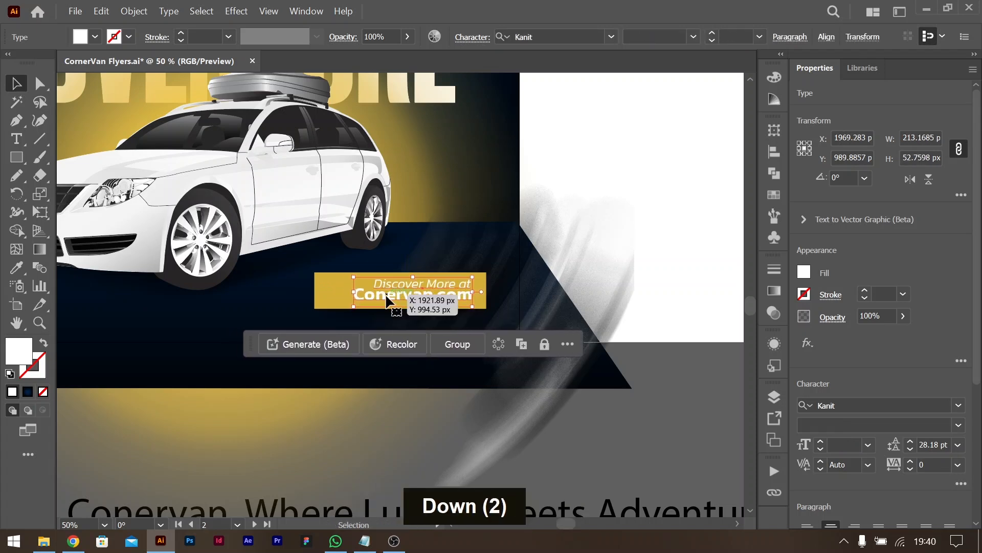
pyautogui.press('Left')
pyautogui.click(704, 240)
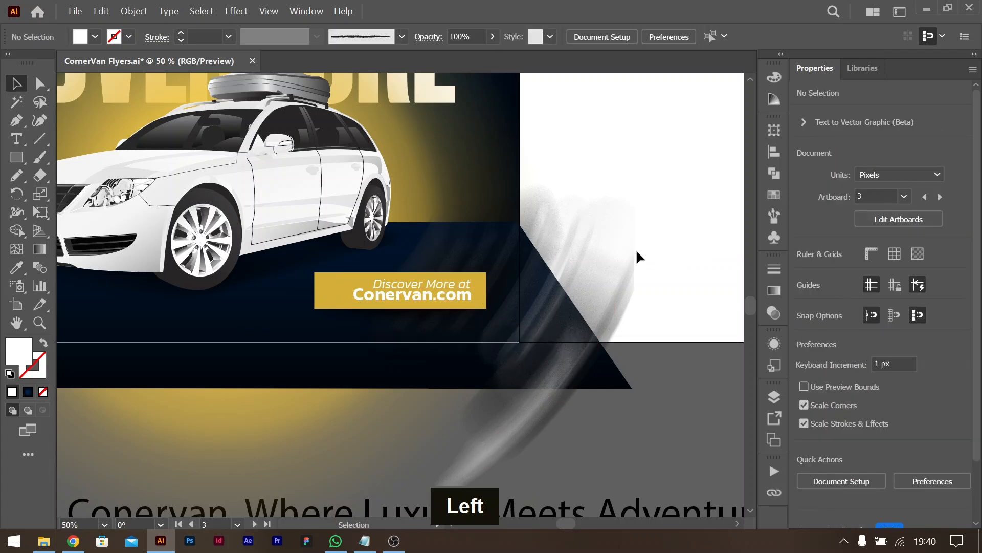
# Step: Review the whole ADVENTURE flyer, checking the headline, car, background glow and website button together
pyautogui.hotkey('ctrl', '0')
pyautogui.hscroll(-3, 386, 294)
pyautogui.hscroll(-3, 384, 296)
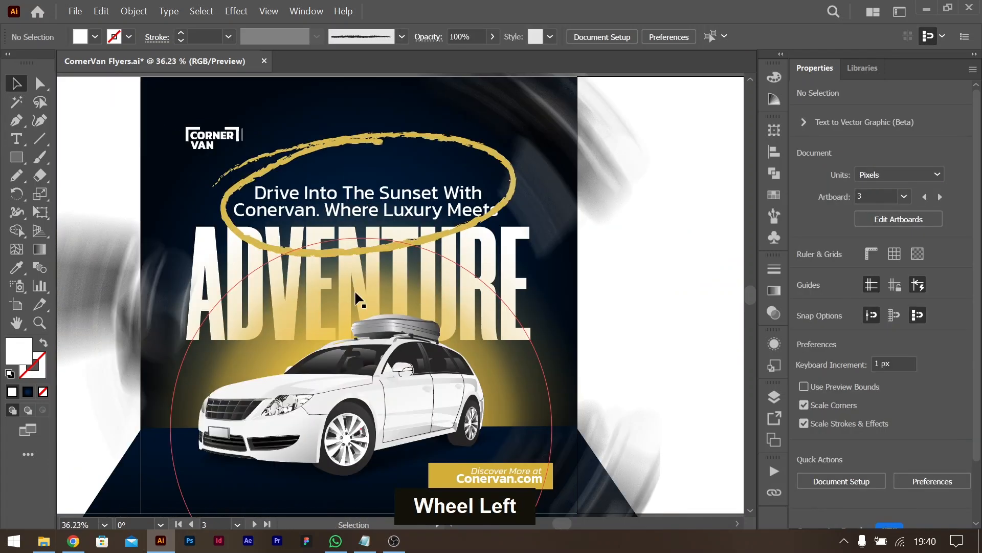
pyautogui.click(357, 291)
pyautogui.hotkey('ctrl', '-')
pyautogui.scroll(3, 649, 182)
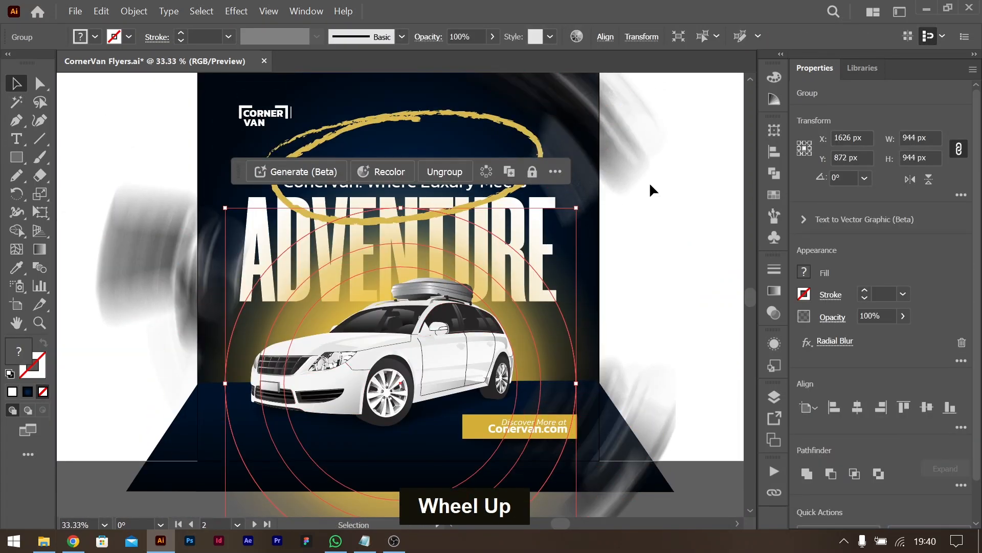
pyautogui.click(652, 184)
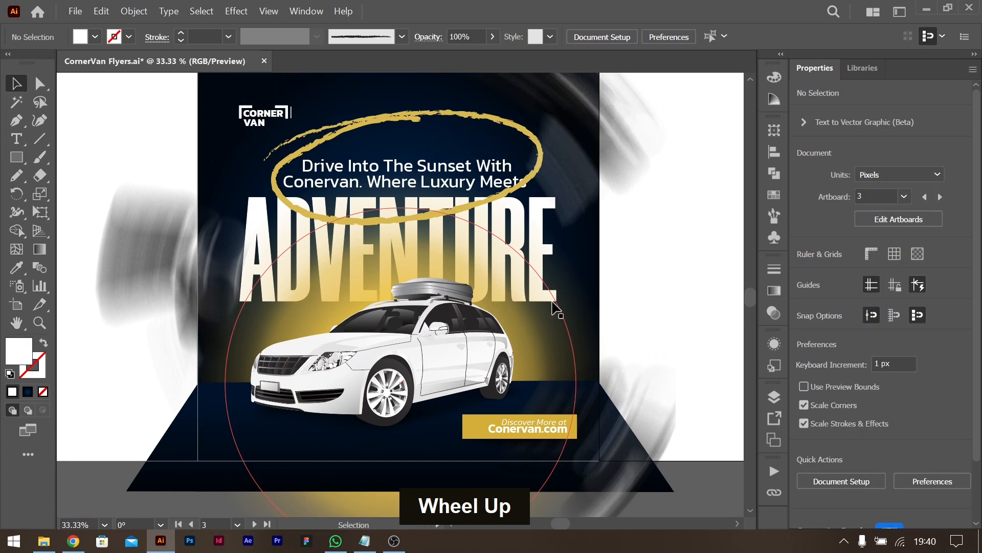
pyautogui.scroll(2, 557, 308)
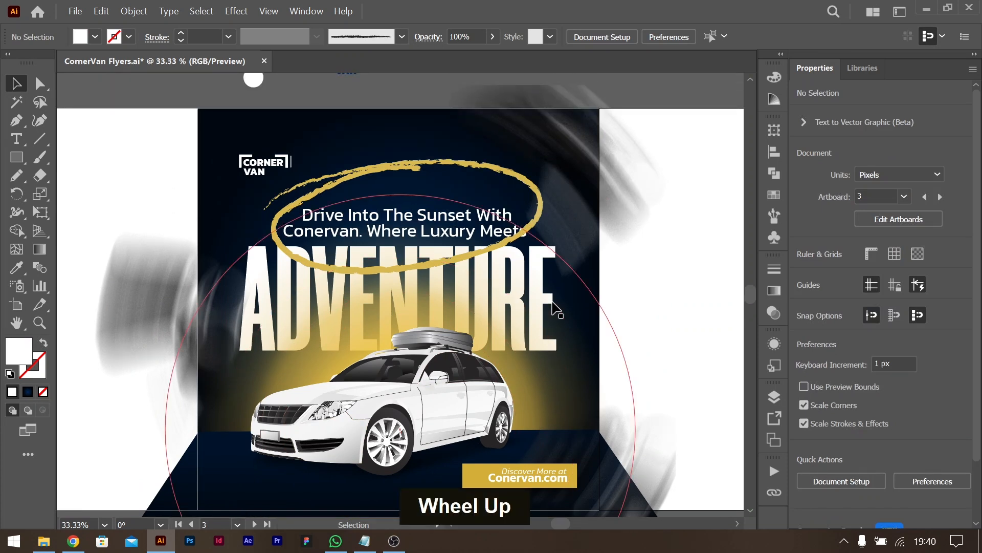